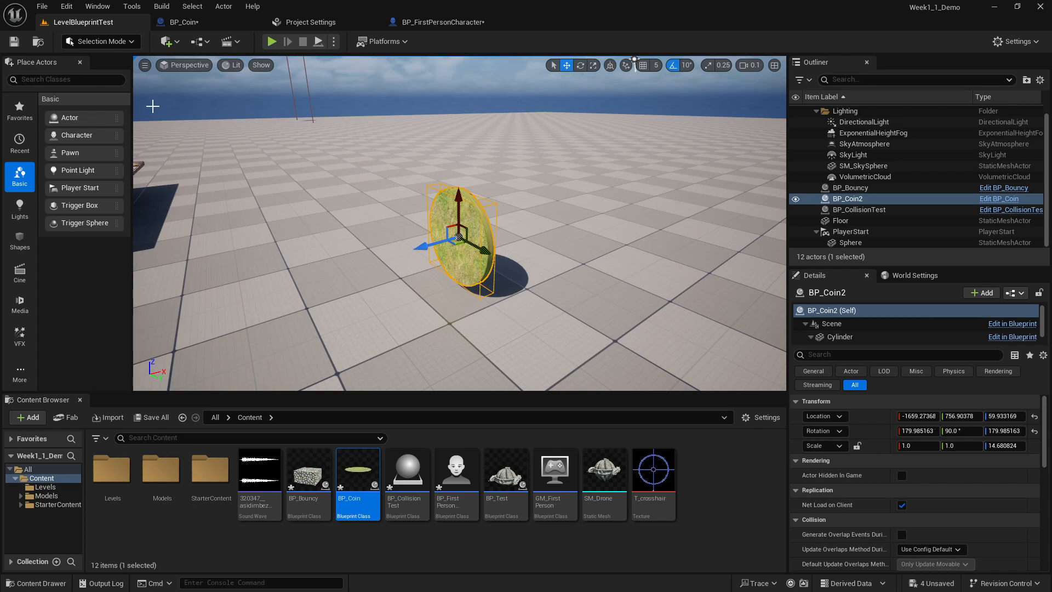
# Step: Select BP_Coin2 in the level and frame it in the viewport
pyautogui.press('s')
pyautogui.moveTo(398, 148); pyautogui.dragTo(402, 145, button='right')
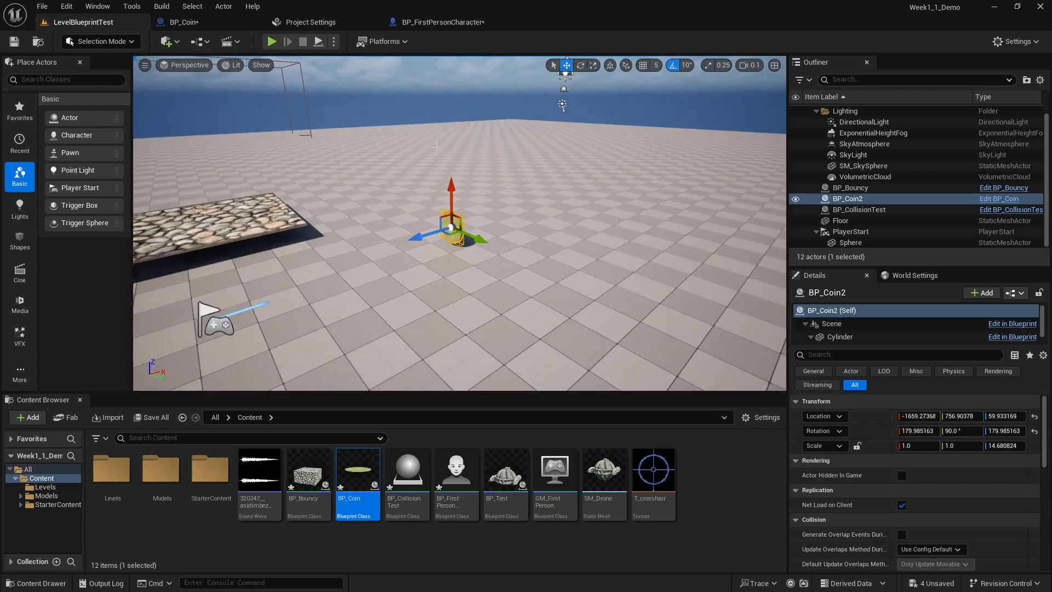
pyautogui.click(857, 189)
pyautogui.click(855, 199)
pyautogui.press('f')
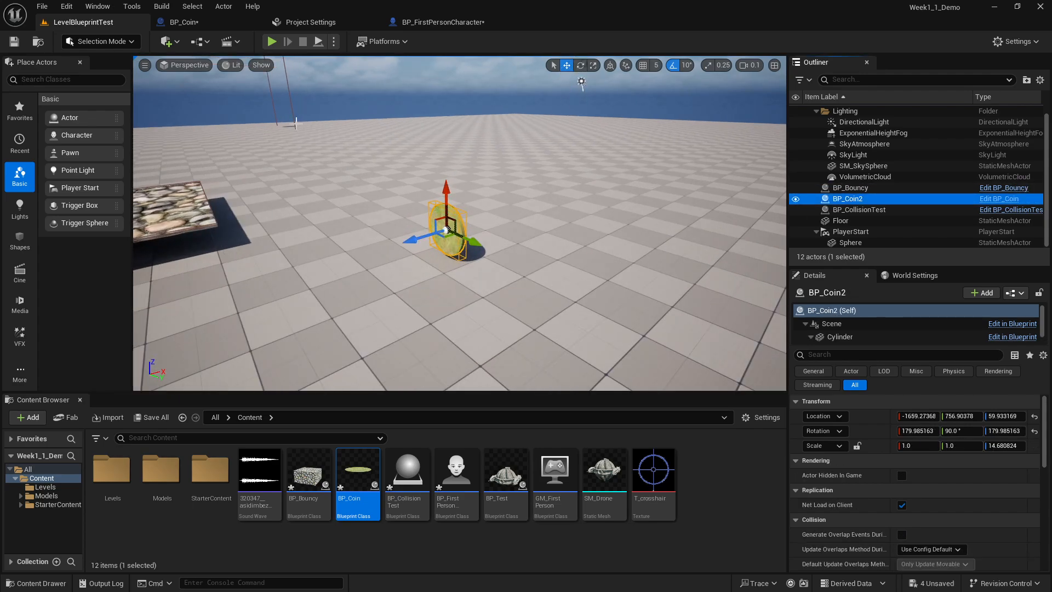
# Step: Open the BP_Coin blueprint's event graph and examine the existing ActorBeginOverlap node chain
pyautogui.click(174, 25)
pyautogui.scroll(-7, 531, 263)
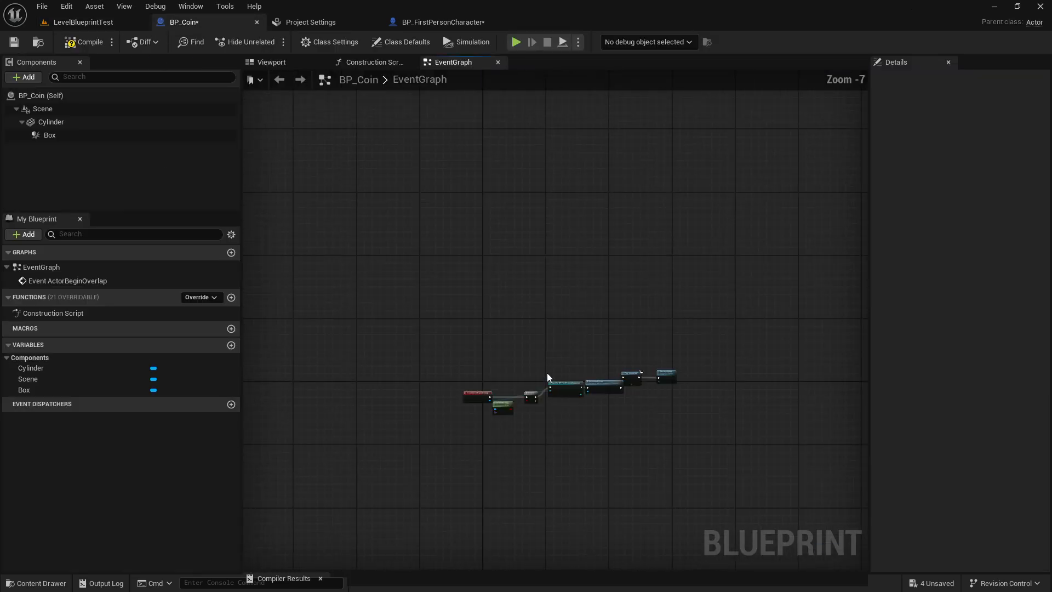
pyautogui.moveTo(547, 373); pyautogui.dragTo(503, 219, button='right')
pyautogui.scroll(2, 388, 177)
pyautogui.moveTo(388, 176); pyautogui.dragTo(375, 291, button='right')
pyautogui.scroll(2, 374, 290)
pyautogui.moveTo(520, 295); pyautogui.dragTo(365, 183, button='right')
pyautogui.moveTo(283, 208); pyautogui.dragTo(869, 471)
pyautogui.moveTo(627, 416); pyautogui.dragTo(642, 409, button='right')
pyautogui.click(449, 257)
# Step: Add a Timeline node named Spin in the empty graph area above the overlap logic
pyautogui.moveTo(416, 228); pyautogui.dragTo(495, 303, button='right')
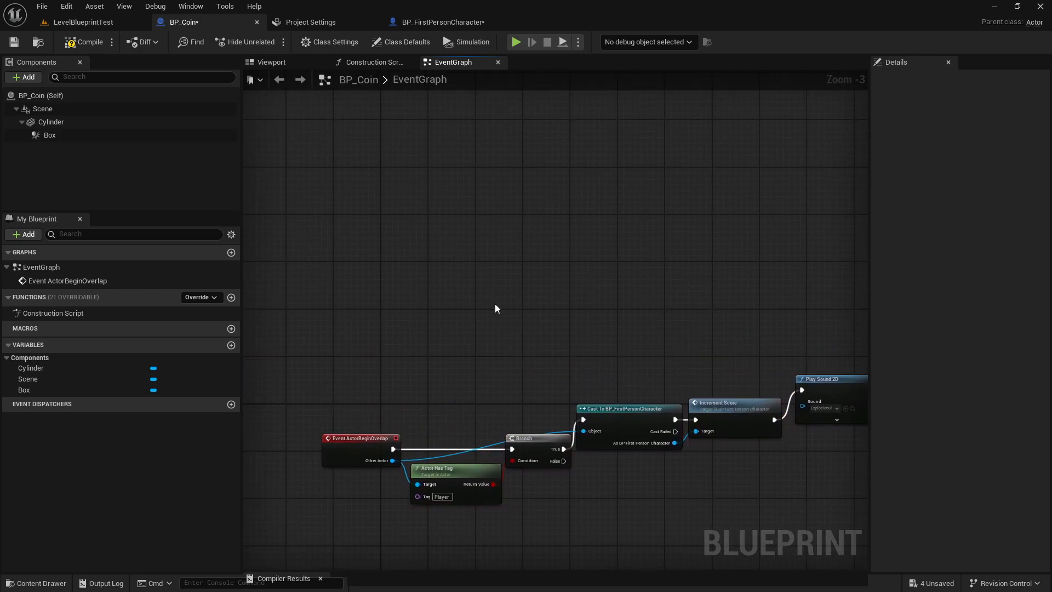
pyautogui.scroll(2, 495, 303)
pyautogui.moveTo(432, 260); pyautogui.dragTo(483, 387, button='right')
pyautogui.rightClick(396, 208)
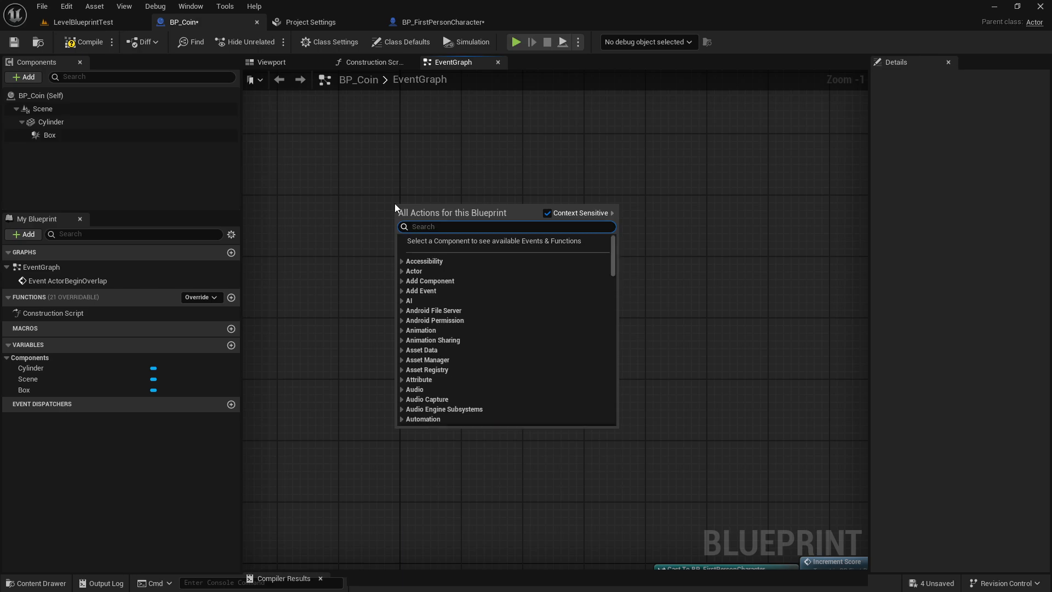
pyautogui.write('timeline')
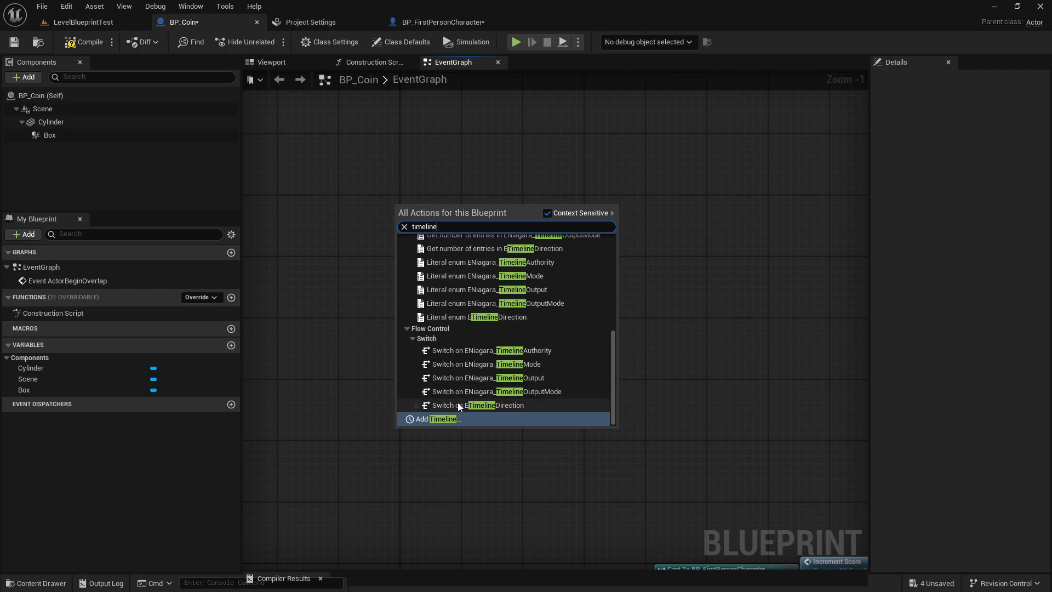
pyautogui.click(433, 419)
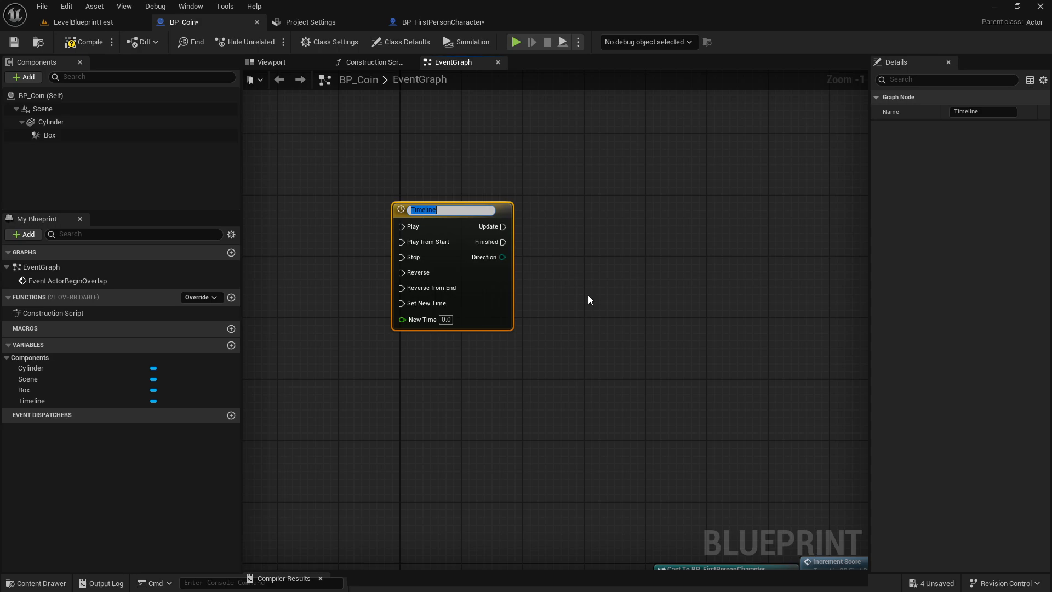
pyautogui.write('Spin')
pyautogui.press('Return')
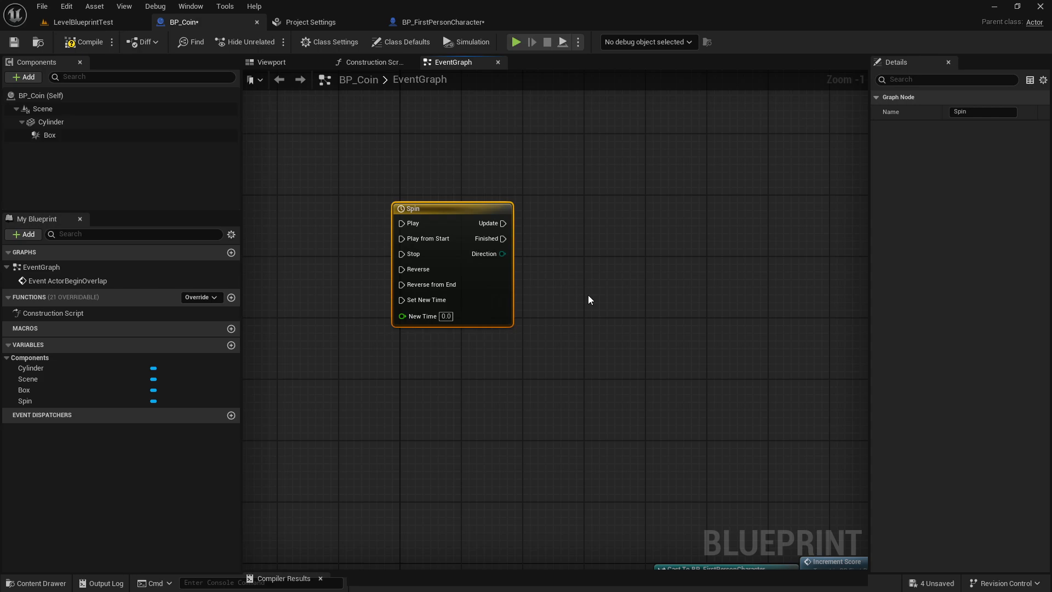
pyautogui.scroll(1, 589, 296)
pyautogui.moveTo(589, 296); pyautogui.dragTo(677, 324, button='right')
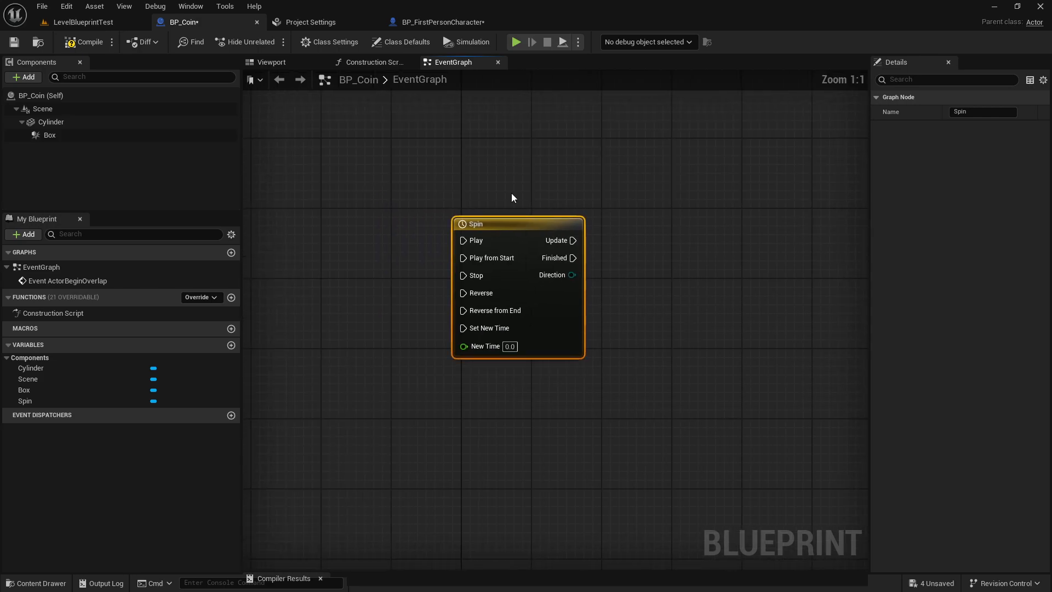
pyautogui.click(651, 228)
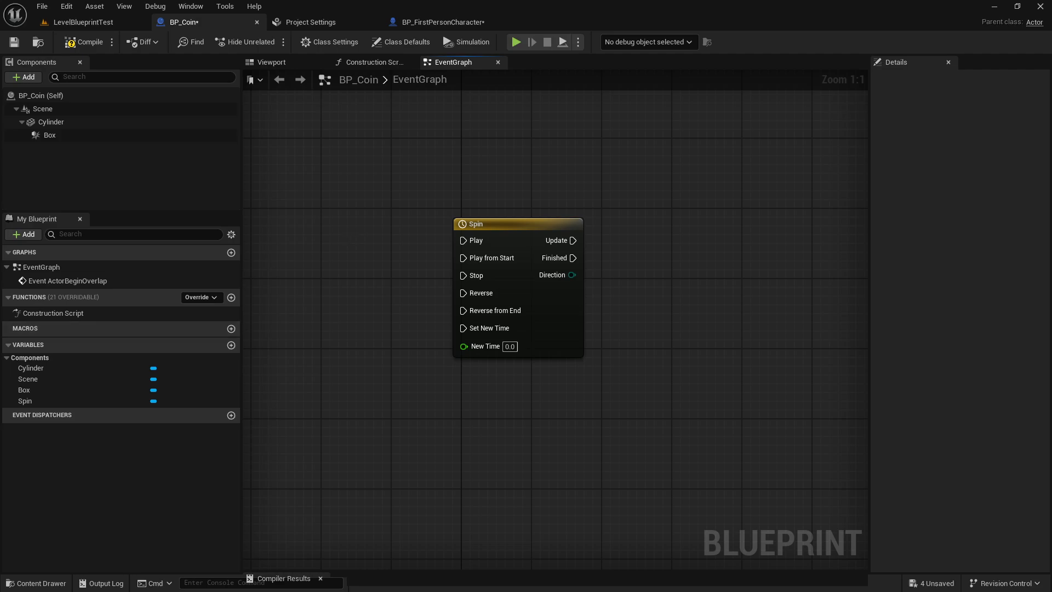
pyautogui.click(487, 227)
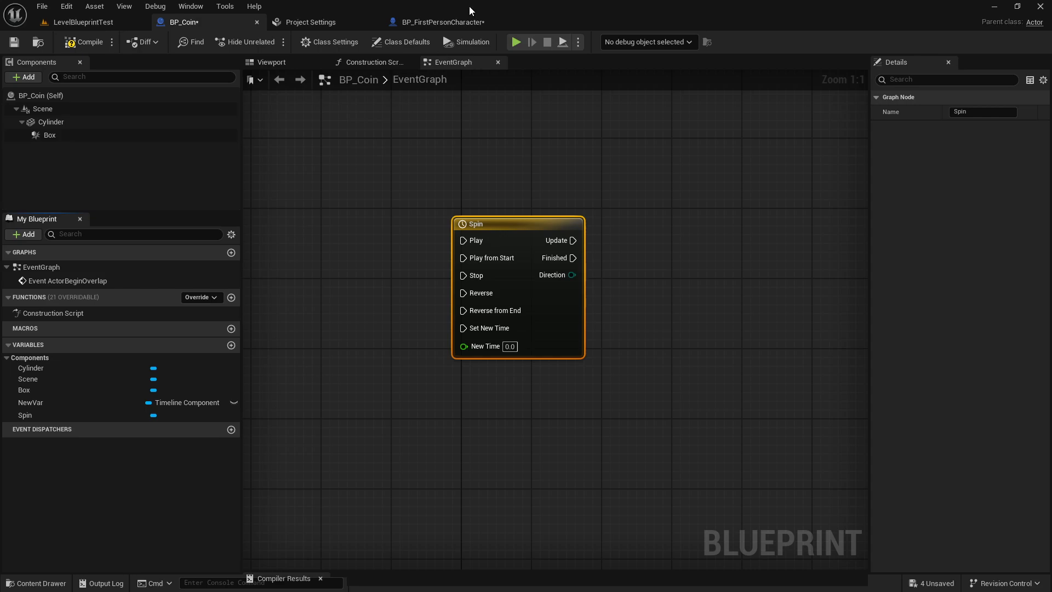
pyautogui.click(637, 380)
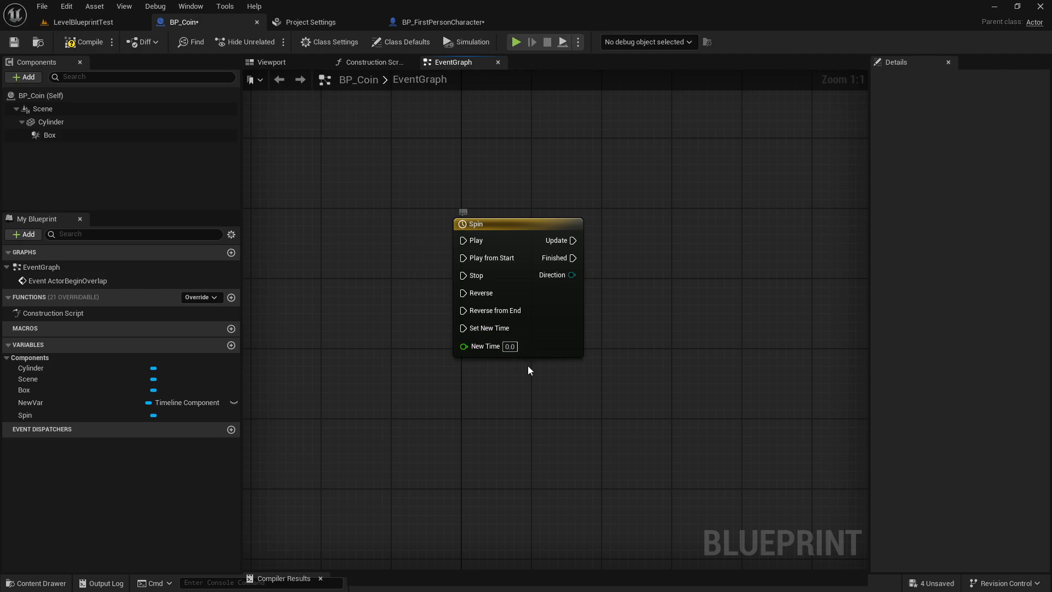
pyautogui.moveTo(528, 366); pyautogui.dragTo(436, 336)
pyautogui.click(445, 375)
# Step: Try a New Time value of 1.0 on the Spin timeline node
pyautogui.click(509, 347)
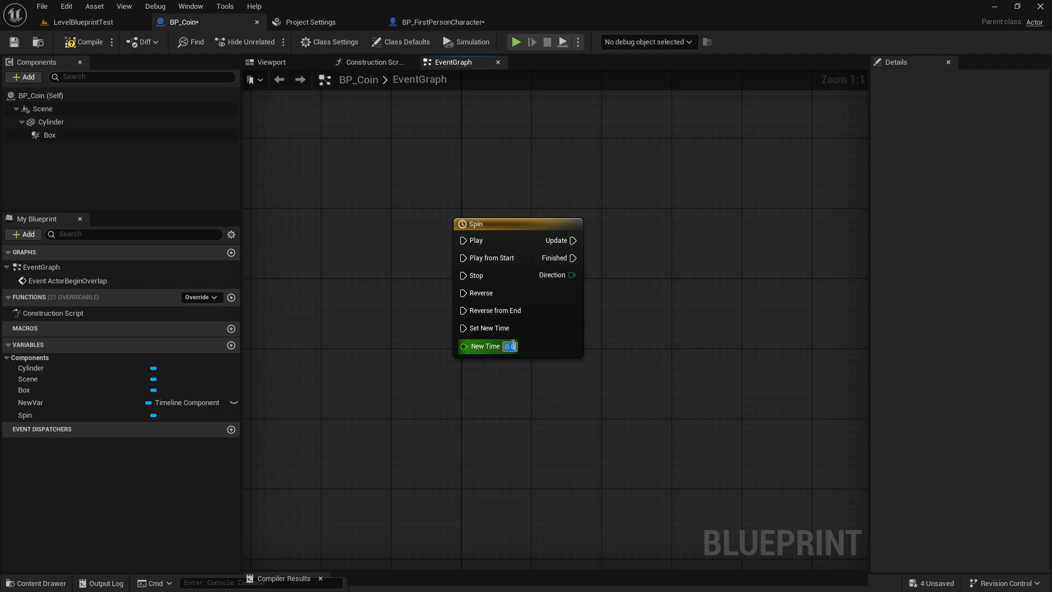
pyautogui.write('1')
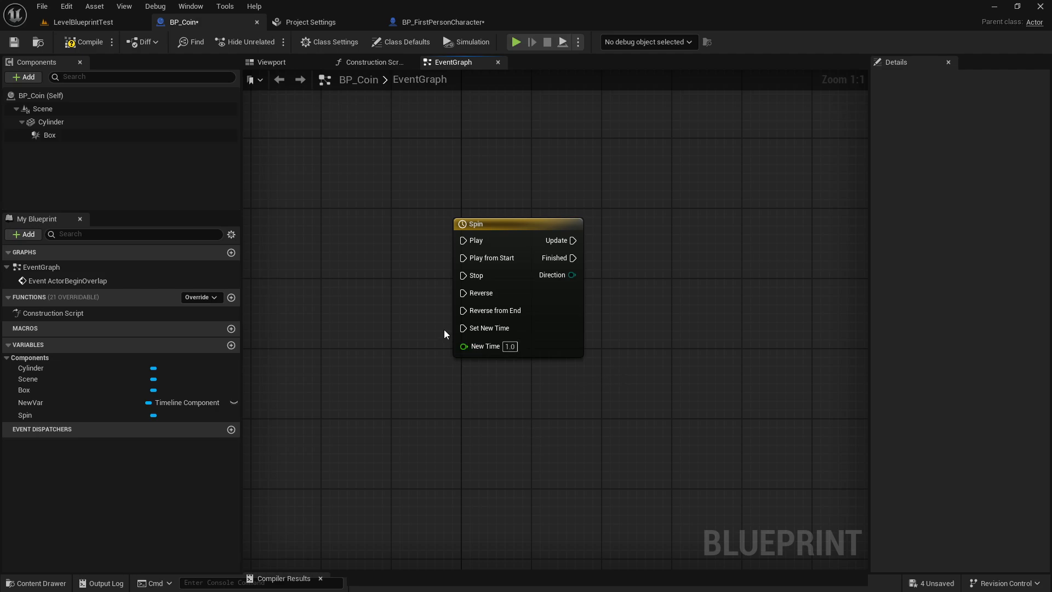
pyautogui.moveTo(377, 324); pyautogui.dragTo(518, 331)
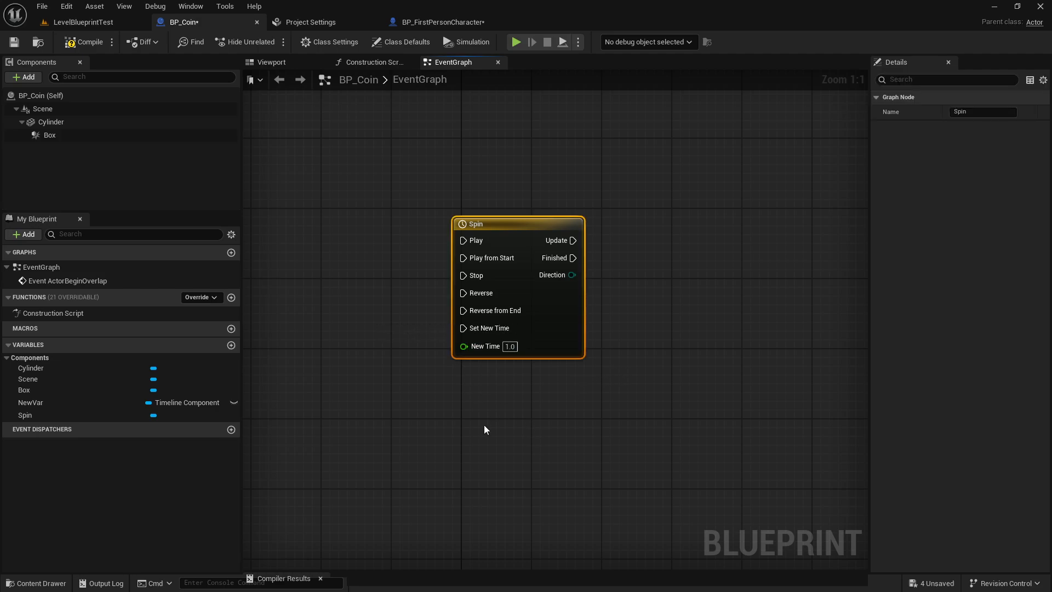
pyautogui.click(485, 426)
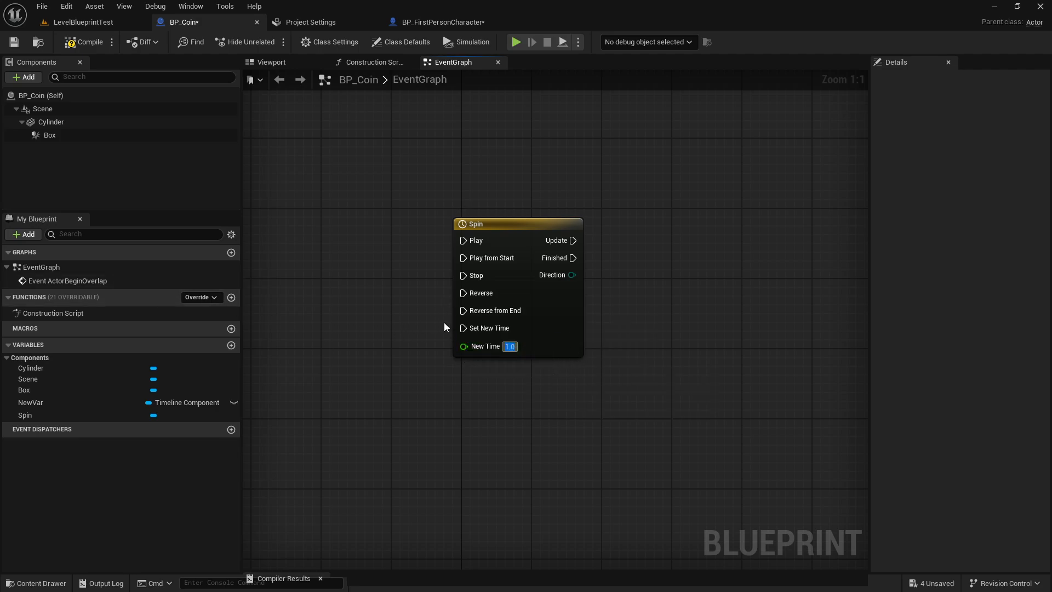
pyautogui.moveTo(444, 322); pyautogui.dragTo(534, 338)
pyautogui.click(513, 360)
pyautogui.moveTo(574, 240); pyautogui.dragTo(621, 196)
pyautogui.click(575, 173)
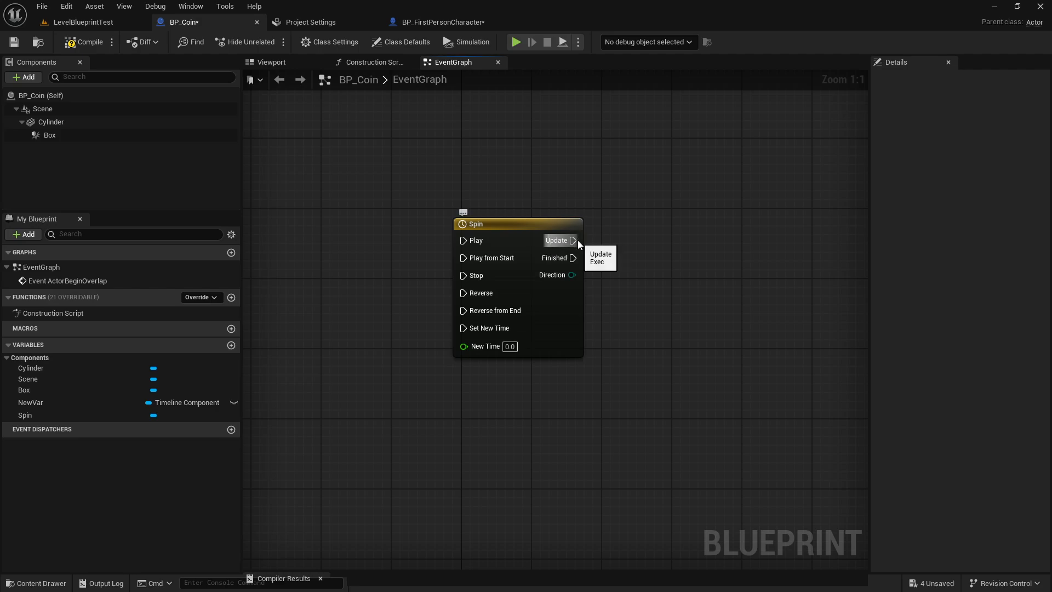
pyautogui.moveTo(578, 241); pyautogui.dragTo(634, 178)
pyautogui.click(547, 196)
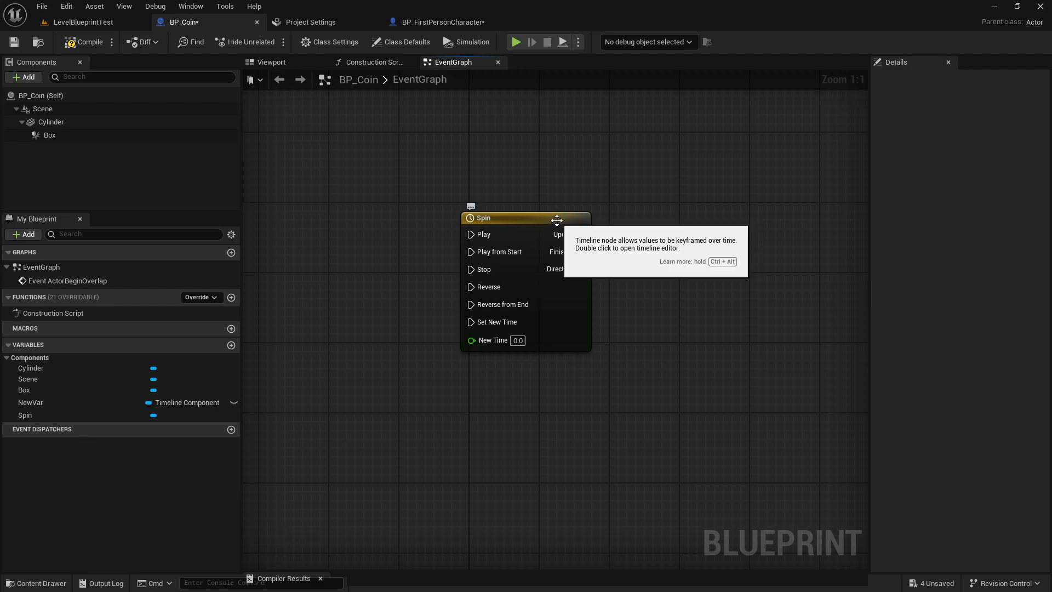
pyautogui.moveTo(669, 219); pyautogui.dragTo(665, 309, button='right')
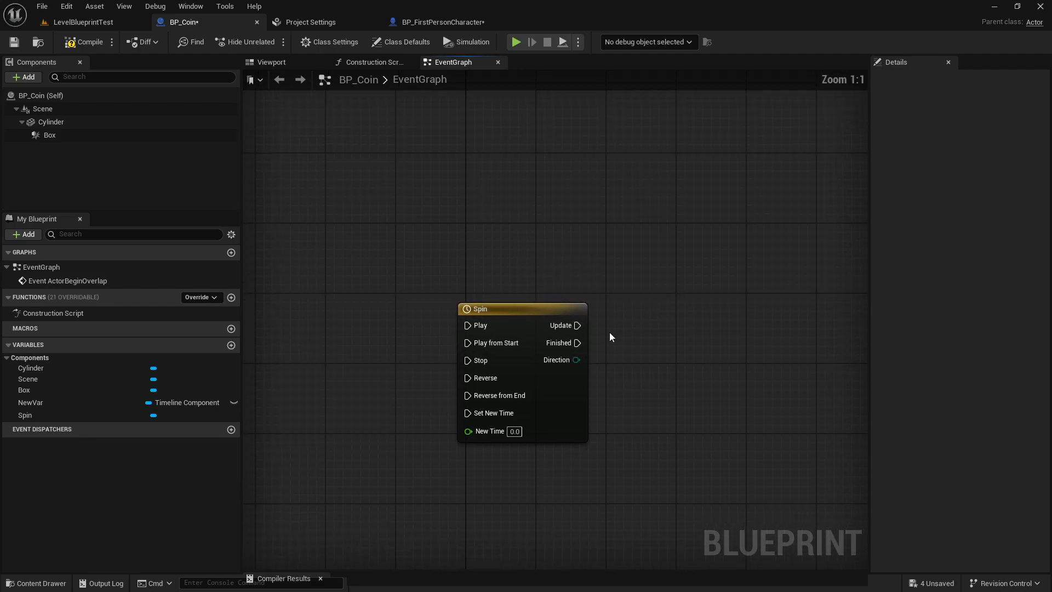
# Step: Add a For Loop node just above the Spin timeline node
pyautogui.rightClick(566, 224)
pyautogui.write('For lol')
pyautogui.write('oop')
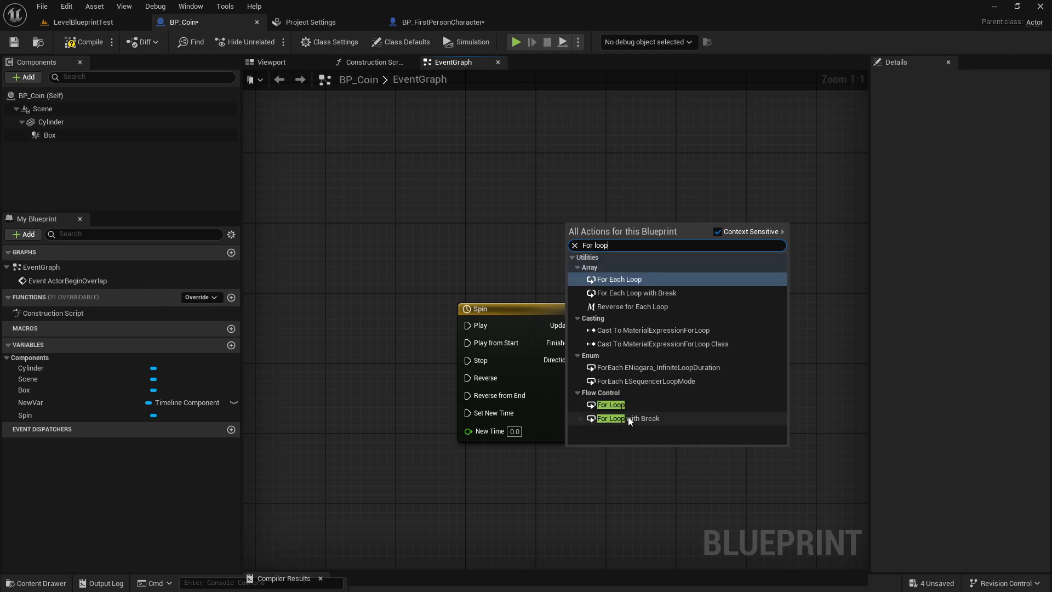
pyautogui.click(618, 406)
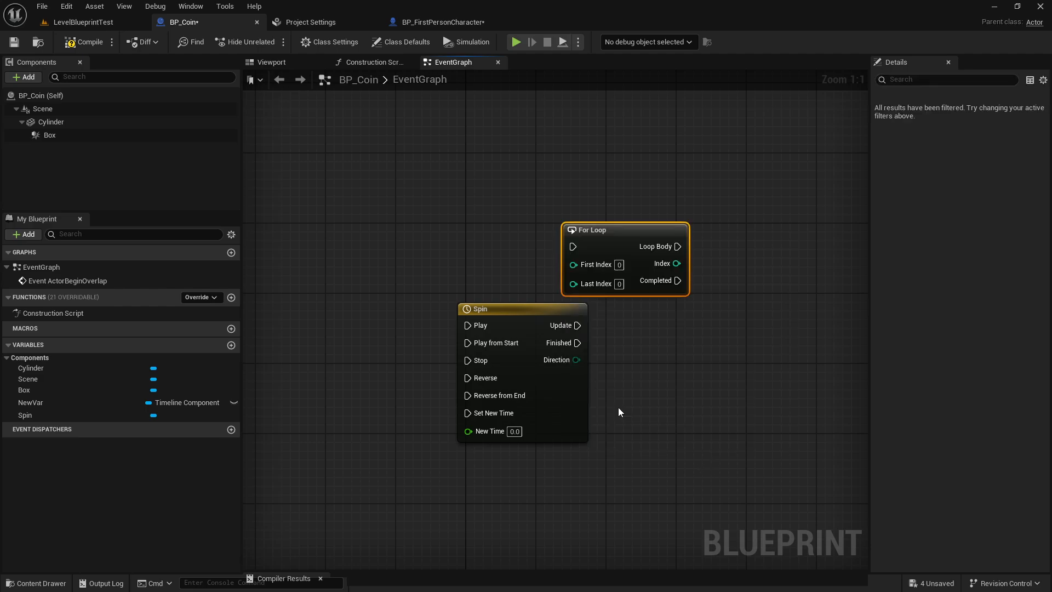
pyautogui.moveTo(619, 247); pyautogui.dragTo(537, 247)
# Step: Delete the For Loop node from the event graph
pyautogui.moveTo(599, 281); pyautogui.dragTo(673, 292)
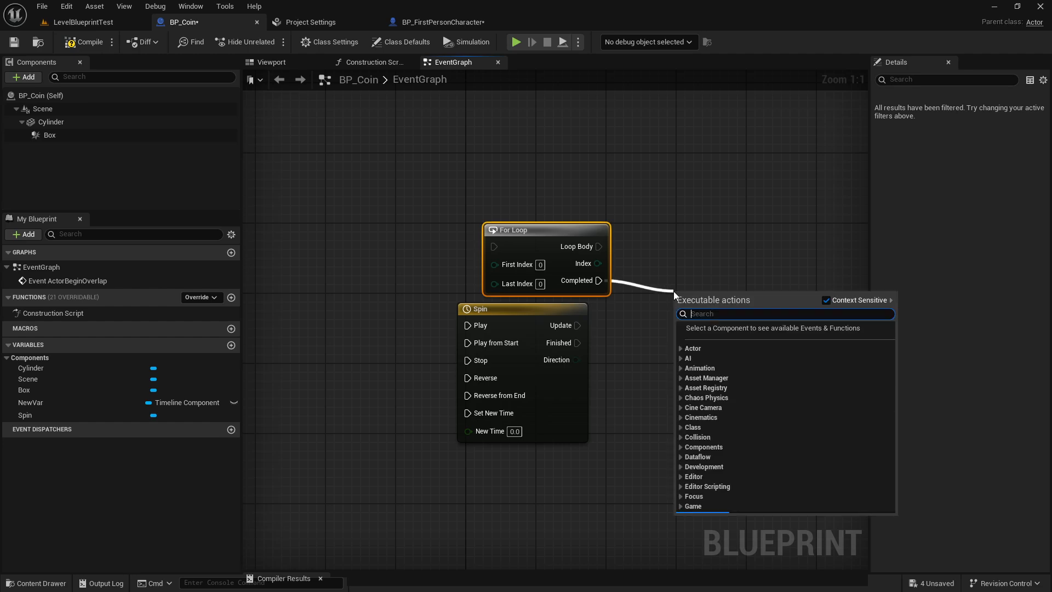
pyautogui.click(455, 226)
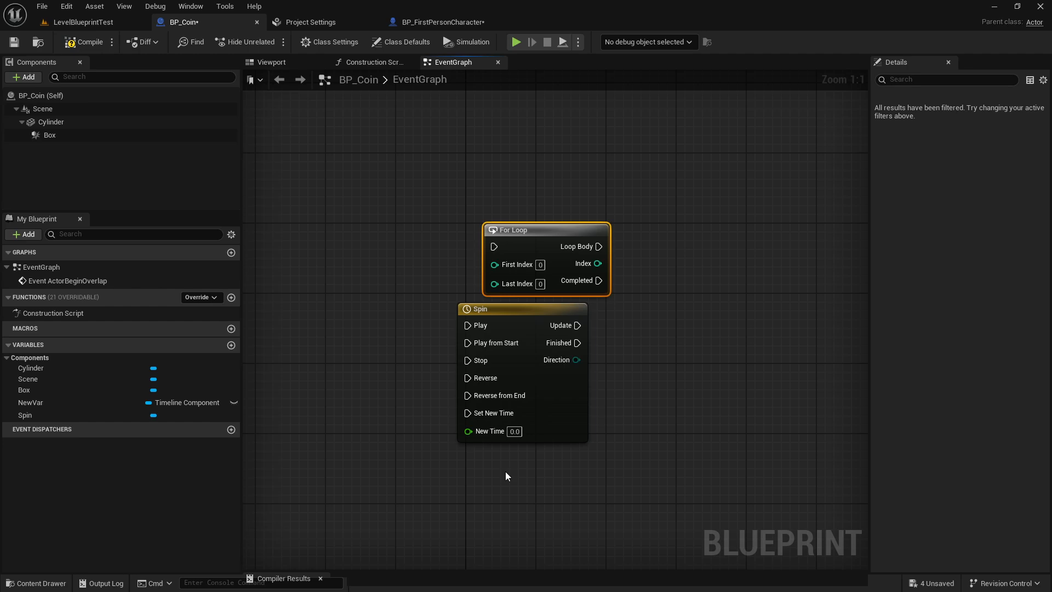
pyautogui.moveTo(577, 344)
pyautogui.mouseDown()
pyautogui.moveTo(758, 395)
pyautogui.moveTo(752, 289)
pyautogui.moveTo(580, 342)
pyautogui.mouseUp()
pyautogui.moveTo(605, 282); pyautogui.dragTo(662, 254)
pyautogui.press('Delete')
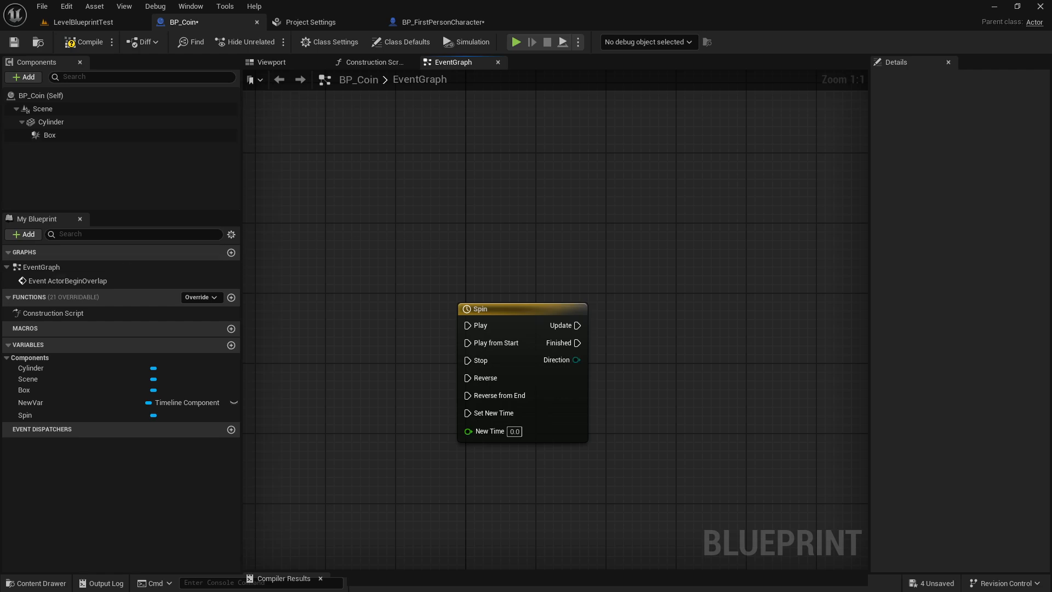
# Step: Switch to Paint and sketch a narrow green upright coin circled by black rotation arrows
pyautogui.hotkey('alt', 'Tab')
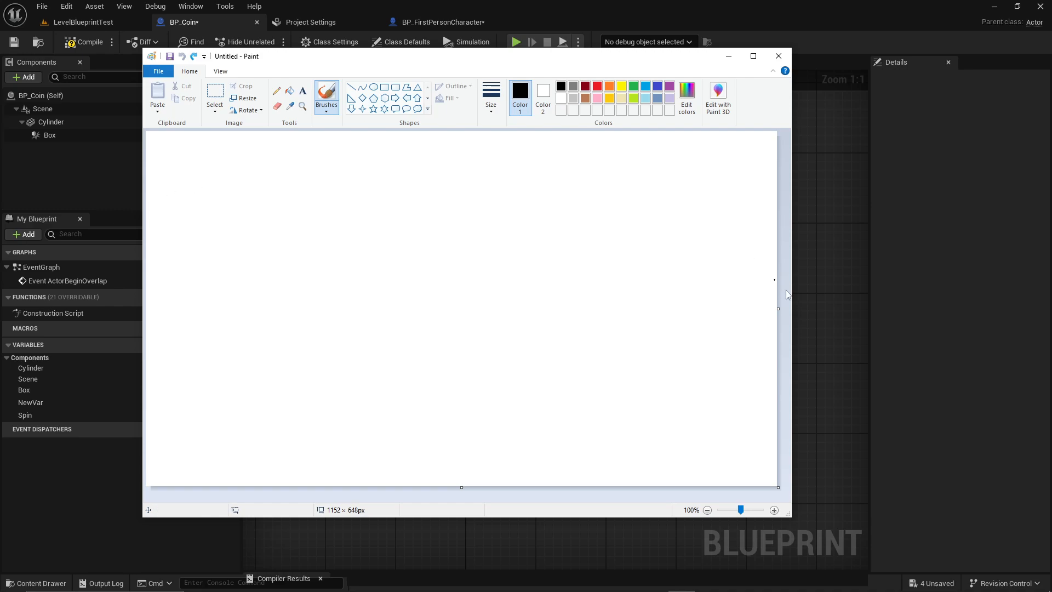
pyautogui.click(622, 86)
pyautogui.click(633, 86)
pyautogui.moveTo(487, 183)
pyautogui.mouseDown()
pyautogui.moveTo(478, 178)
pyautogui.moveTo(483, 217)
pyautogui.moveTo(490, 178)
pyautogui.mouseUp()
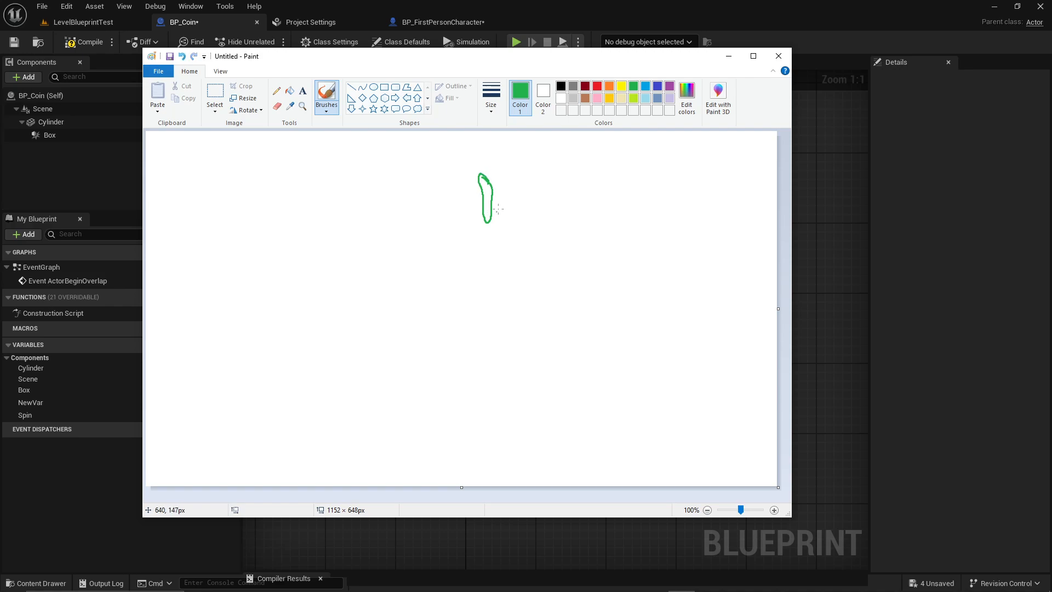
pyautogui.click(561, 86)
pyautogui.moveTo(475, 164)
pyautogui.mouseDown()
pyautogui.moveTo(509, 172)
pyautogui.moveTo(518, 222)
pyautogui.moveTo(483, 247)
pyautogui.moveTo(456, 217)
pyautogui.moveTo(453, 179)
pyautogui.moveTo(472, 164)
pyautogui.moveTo(472, 177)
pyautogui.mouseUp()
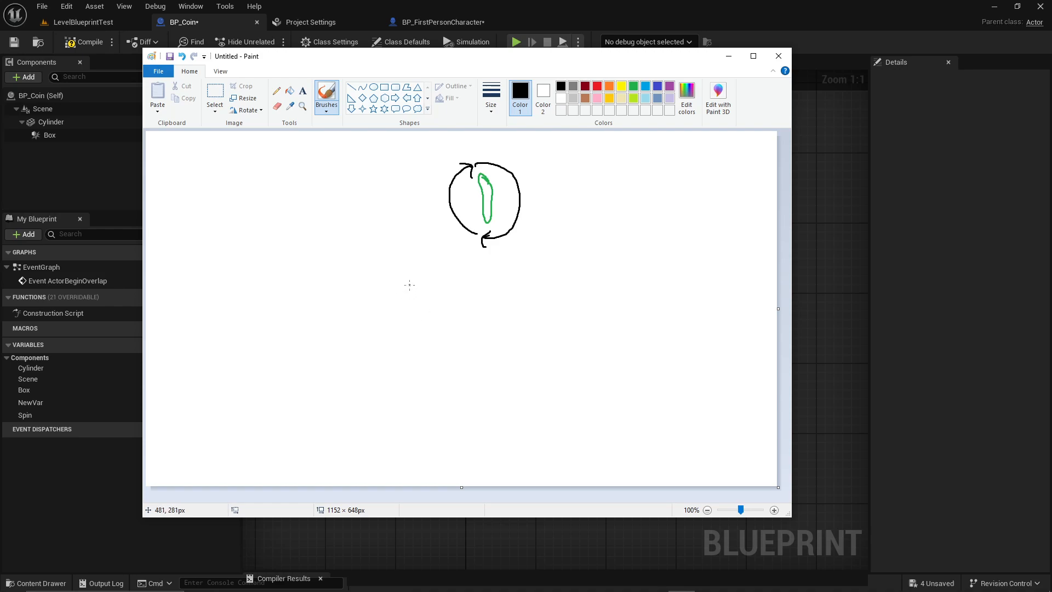
# Step: Below the coin, draw an inner ring of angles 0, 90, 180, 270, 360 and an outer ring of 450, 540, 630, 720
pyautogui.moveTo(410, 285); pyautogui.dragTo(404, 285)
pyautogui.moveTo(414, 294)
pyautogui.mouseDown()
pyautogui.moveTo(429, 298)
pyautogui.moveTo(439, 332)
pyautogui.moveTo(428, 341)
pyautogui.moveTo(439, 344)
pyautogui.moveTo(427, 365)
pyautogui.moveTo(378, 383)
pyautogui.moveTo(392, 383)
pyautogui.moveTo(345, 353)
pyautogui.moveTo(345, 325)
pyautogui.moveTo(345, 335)
pyautogui.moveTo(362, 327)
pyautogui.moveTo(408, 336)
pyautogui.moveTo(383, 341)
pyautogui.moveTo(367, 292)
pyautogui.moveTo(403, 287)
pyautogui.moveTo(415, 268)
pyautogui.moveTo(413, 283)
pyautogui.mouseUp()
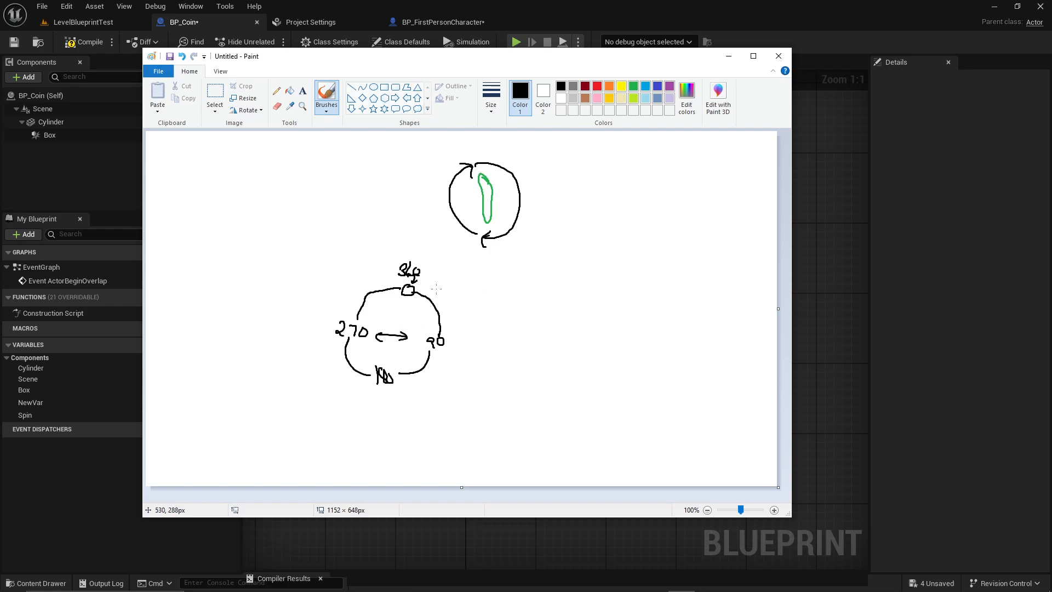
pyautogui.moveTo(423, 280)
pyautogui.mouseDown()
pyautogui.moveTo(454, 331)
pyautogui.moveTo(464, 326)
pyautogui.moveTo(466, 354)
pyautogui.mouseUp()
pyautogui.moveTo(471, 340)
pyautogui.mouseDown()
pyautogui.moveTo(481, 340)
pyautogui.moveTo(474, 352)
pyautogui.moveTo(401, 393)
pyautogui.moveTo(408, 399)
pyautogui.moveTo(369, 403)
pyautogui.moveTo(383, 388)
pyautogui.moveTo(382, 412)
pyautogui.moveTo(390, 407)
pyautogui.moveTo(323, 366)
pyautogui.moveTo(322, 341)
pyautogui.mouseUp()
pyautogui.moveTo(318, 344)
pyautogui.mouseDown()
pyautogui.moveTo(332, 345)
pyautogui.moveTo(305, 334)
pyautogui.mouseUp()
pyautogui.moveTo(312, 323)
pyautogui.mouseDown()
pyautogui.moveTo(329, 332)
pyautogui.moveTo(324, 304)
pyautogui.moveTo(421, 260)
pyautogui.mouseUp()
pyautogui.moveTo(427, 252); pyautogui.dragTo(425, 250)
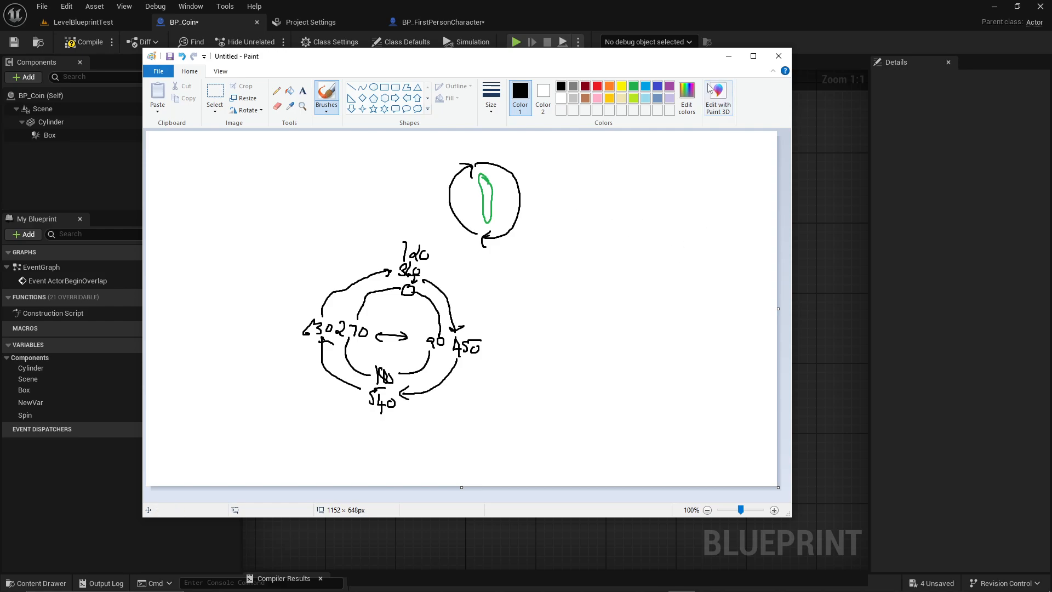
# Step: Return to Unreal Editor, open the Spin timeline for editing and add a float track with the default name
pyautogui.click(729, 58)
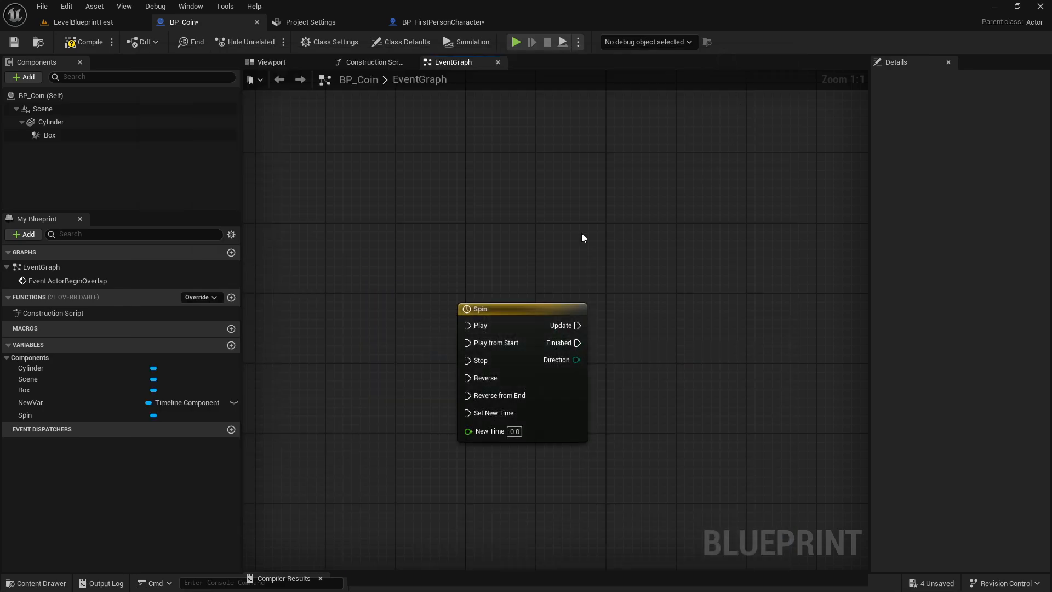
pyautogui.doubleClick(500, 319)
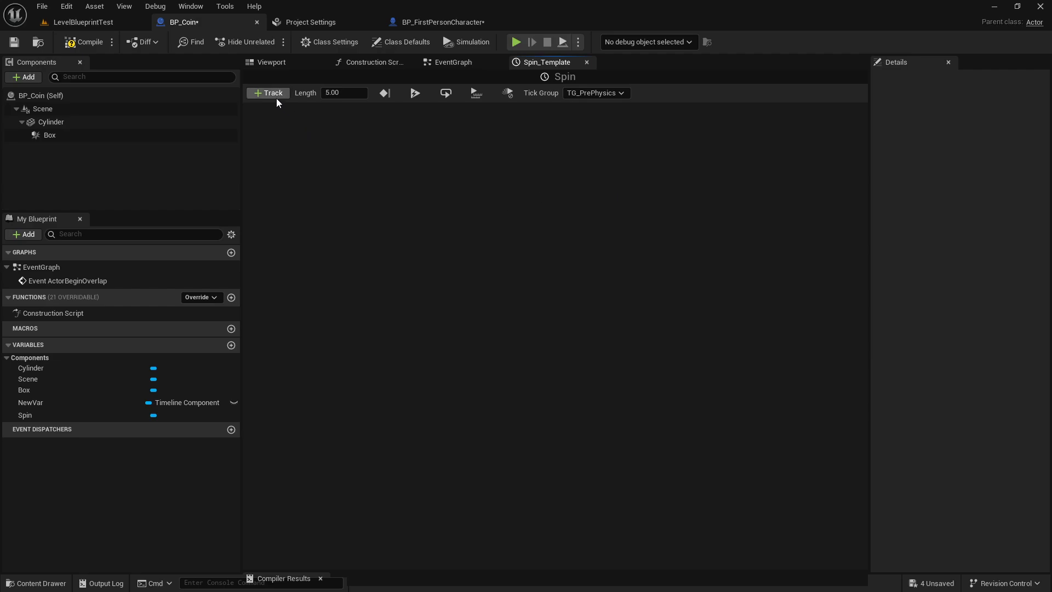
pyautogui.click(259, 97)
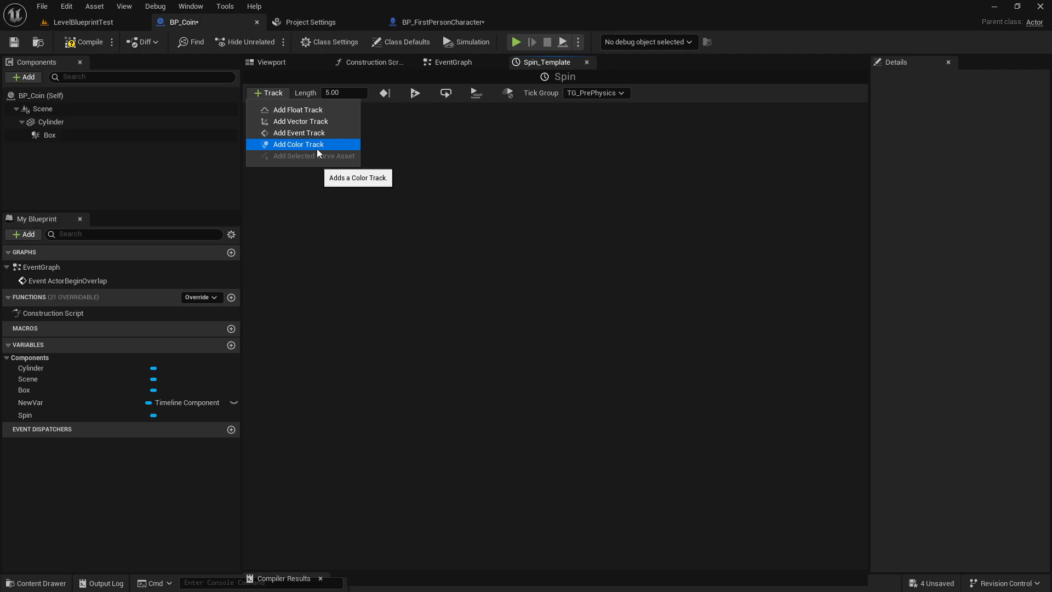
pyautogui.click(307, 114)
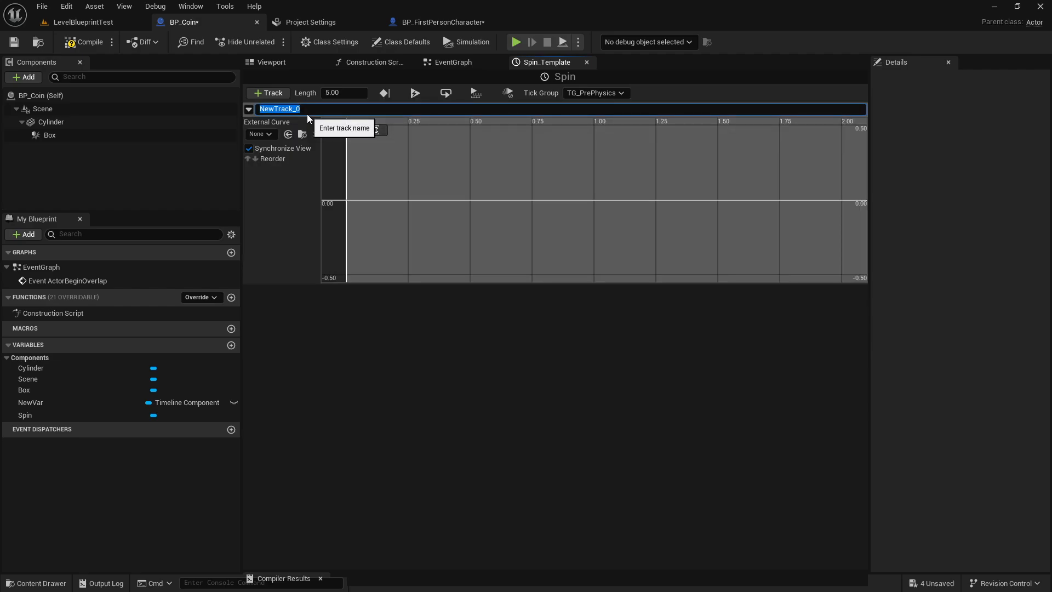
pyautogui.click(443, 327)
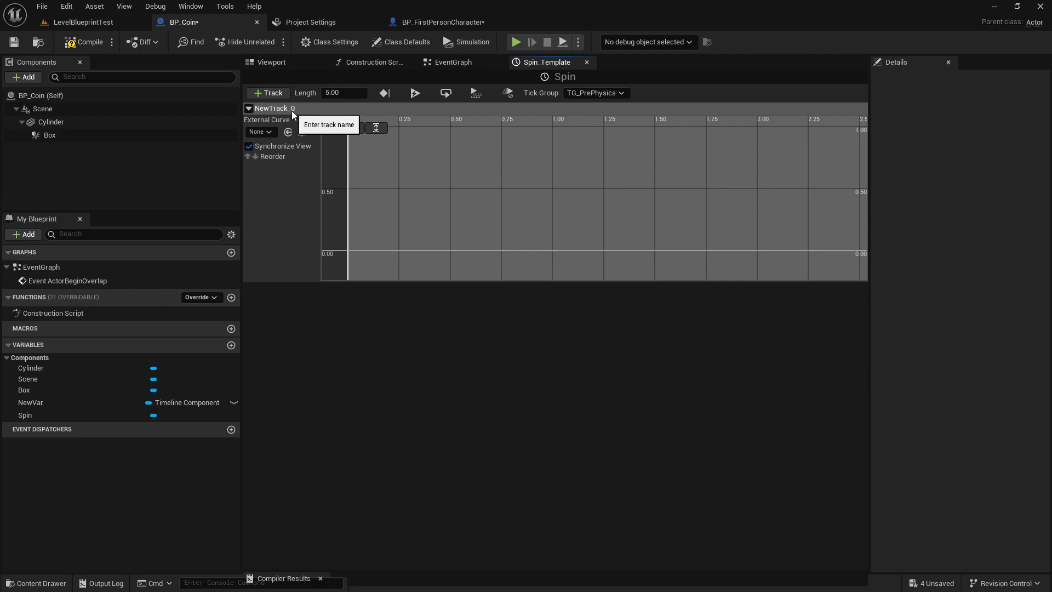
# Step: Rename the timeline's new float track to Spin
pyautogui.rightClick(273, 108)
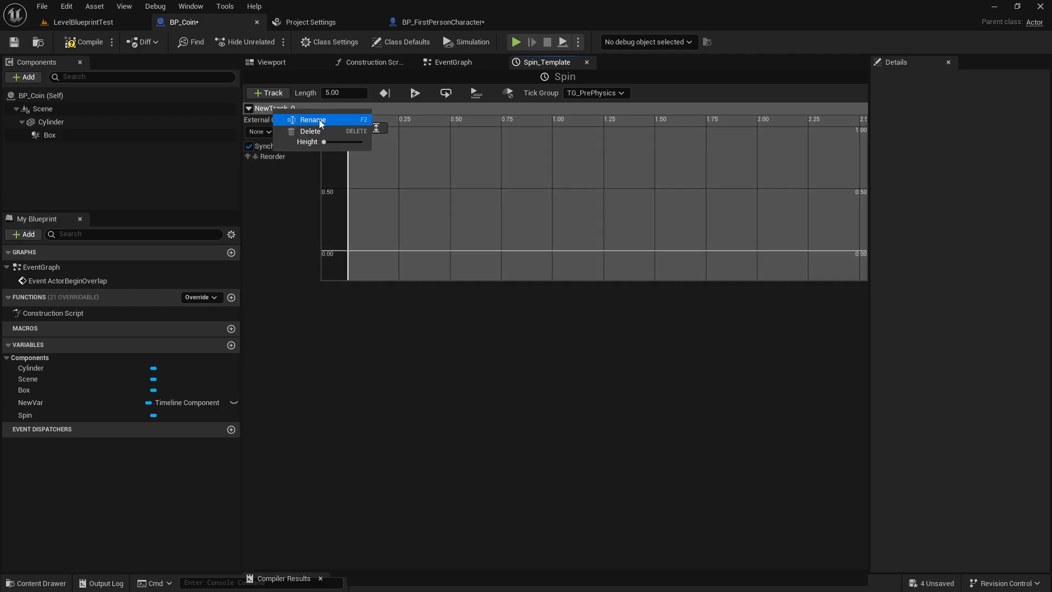
pyautogui.click(320, 125)
pyautogui.write('Spin')
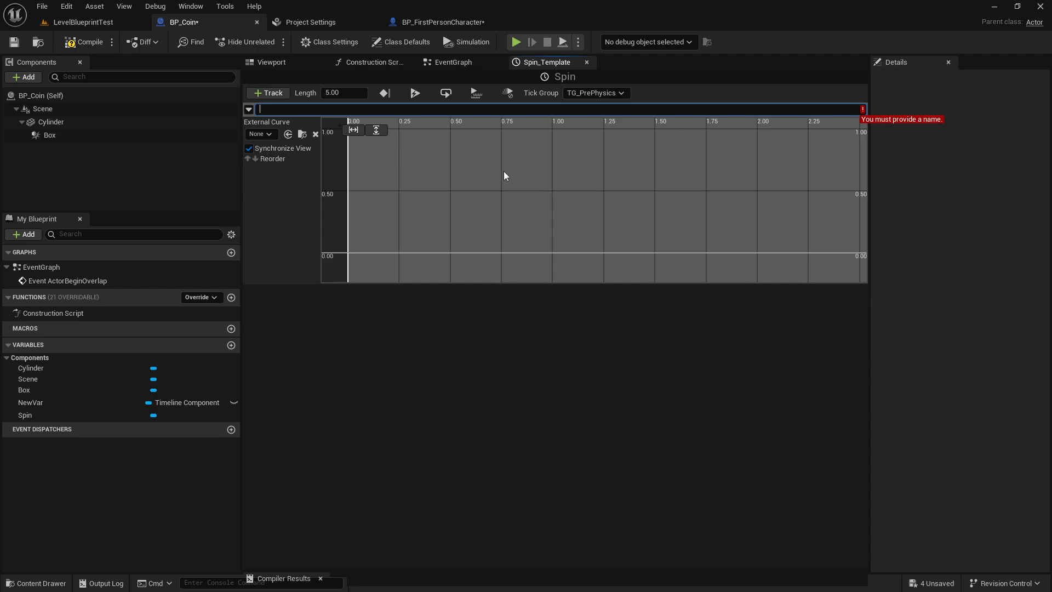
pyautogui.press('Return')
# Step: Add two keys with value 0 to the Spin curve, at about 0.08 and 1.97 seconds
pyautogui.scroll(-4, 502, 170)
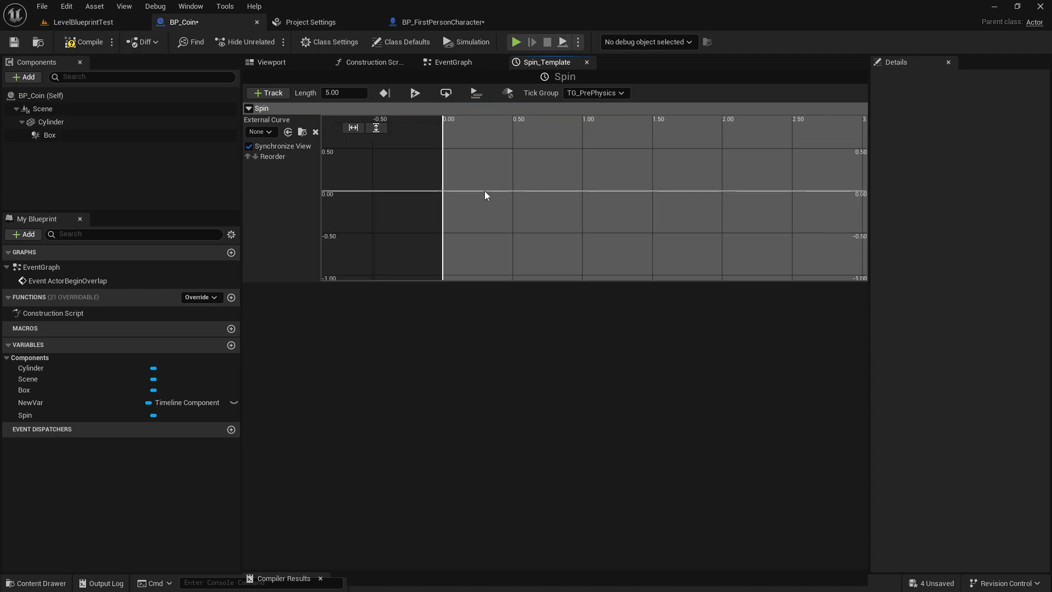
pyautogui.scroll(2, 471, 208)
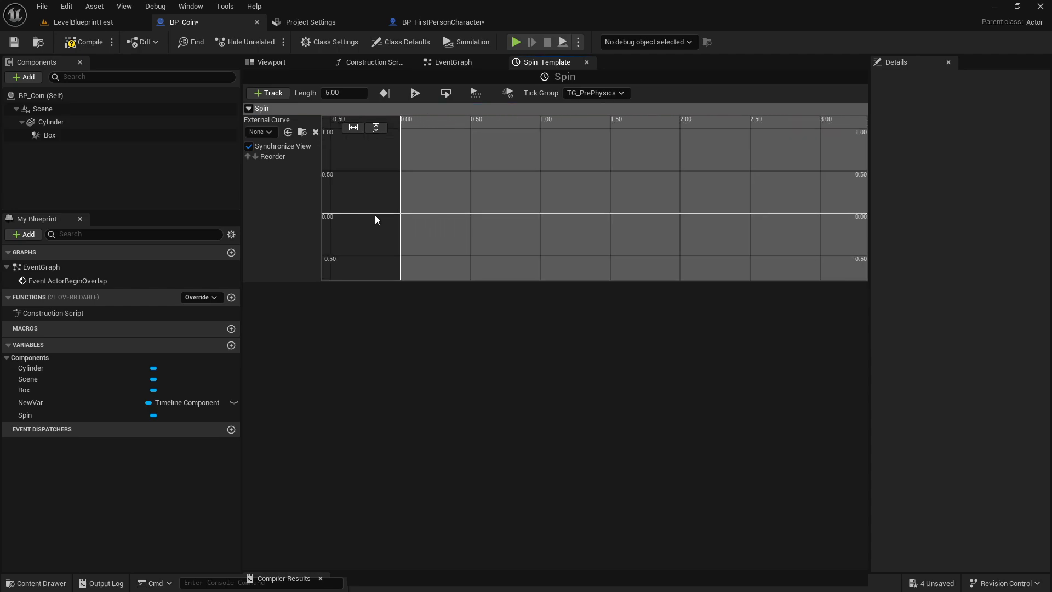
pyautogui.click(343, 93)
pyautogui.scroll(-4, 520, 207)
pyautogui.moveTo(606, 192); pyautogui.dragTo(568, 170, button='right')
pyautogui.scroll(-3, 566, 172)
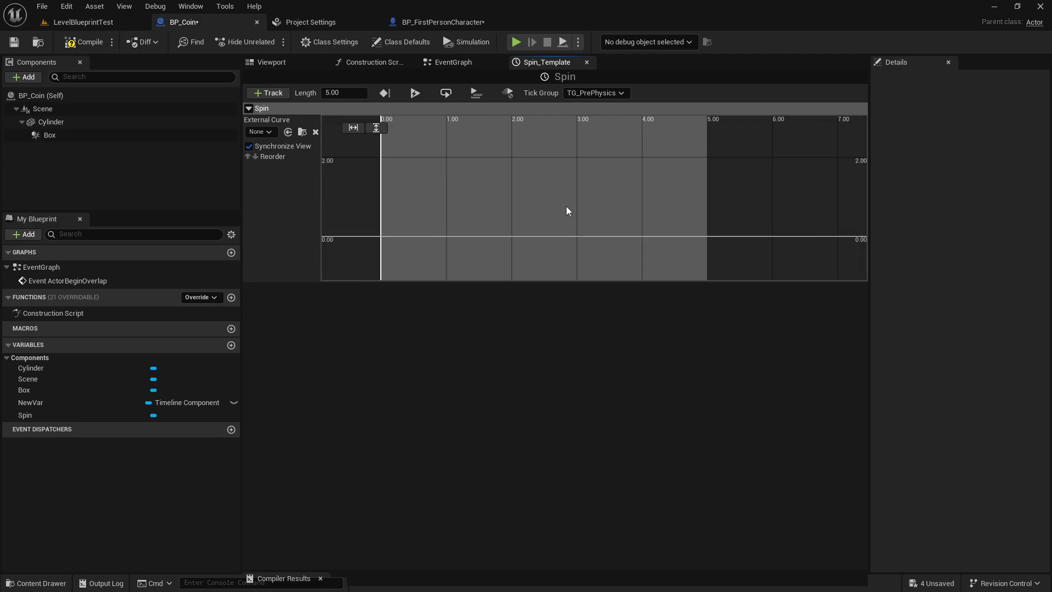
pyautogui.scroll(2, 433, 232)
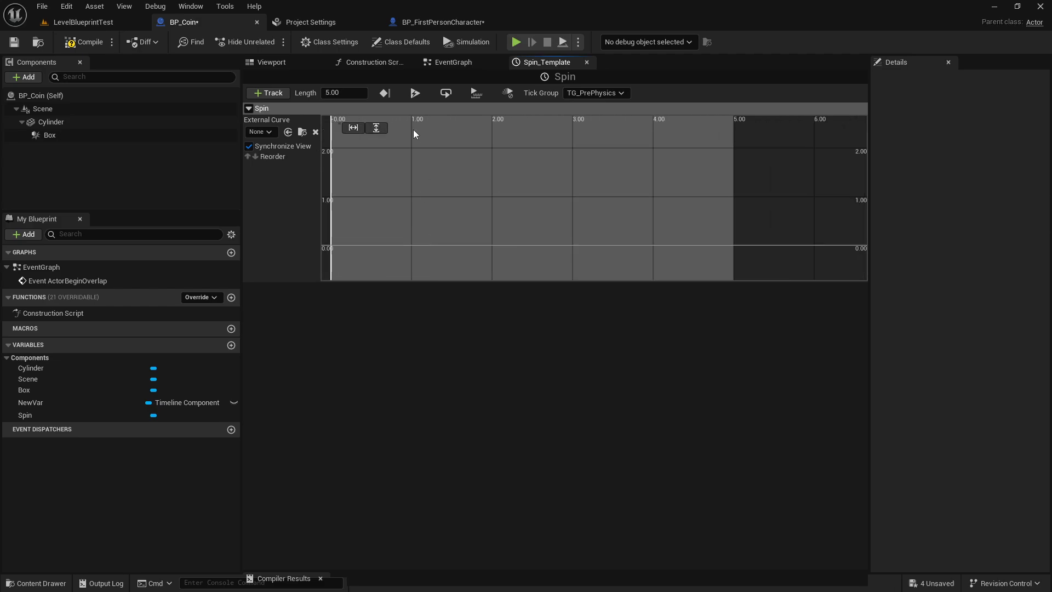
pyautogui.moveTo(413, 130); pyautogui.dragTo(397, 178, button='right')
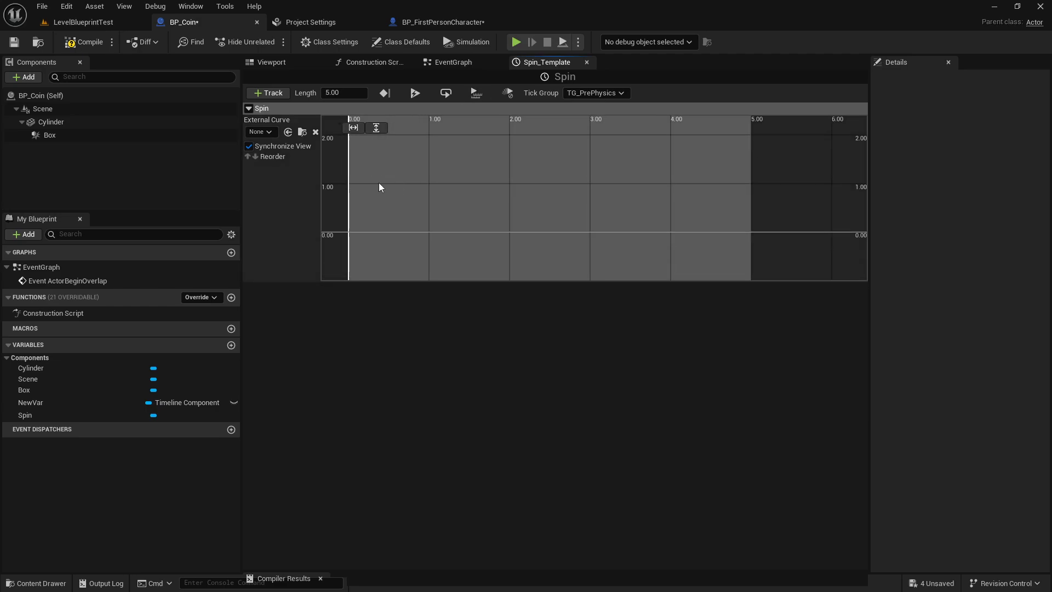
pyautogui.rightClick(355, 232)
pyautogui.click(394, 244)
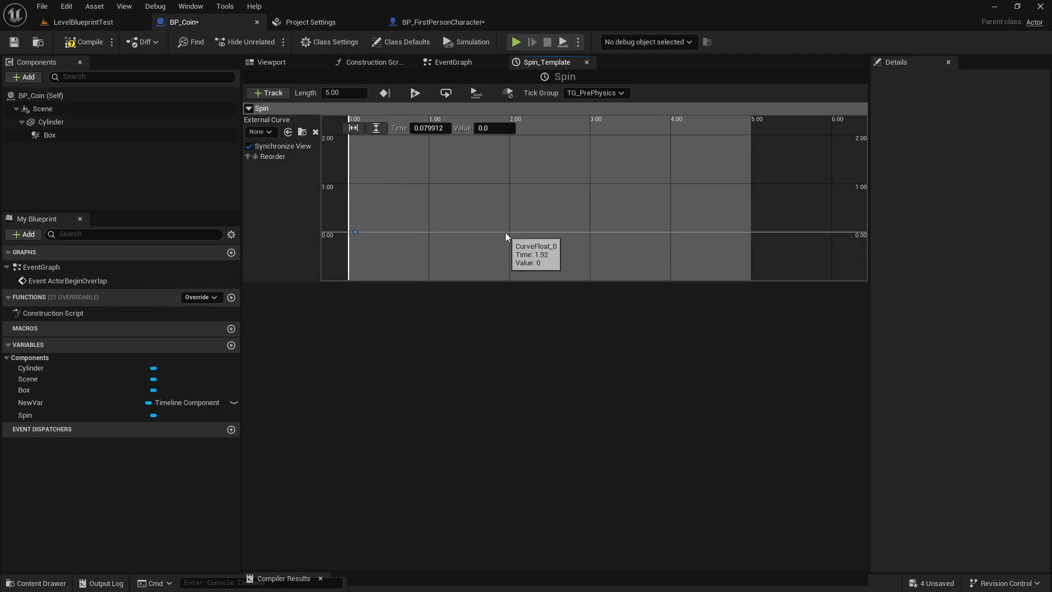
pyautogui.keyDown('shift'); pyautogui.click(507, 232); pyautogui.keyUp('shift')
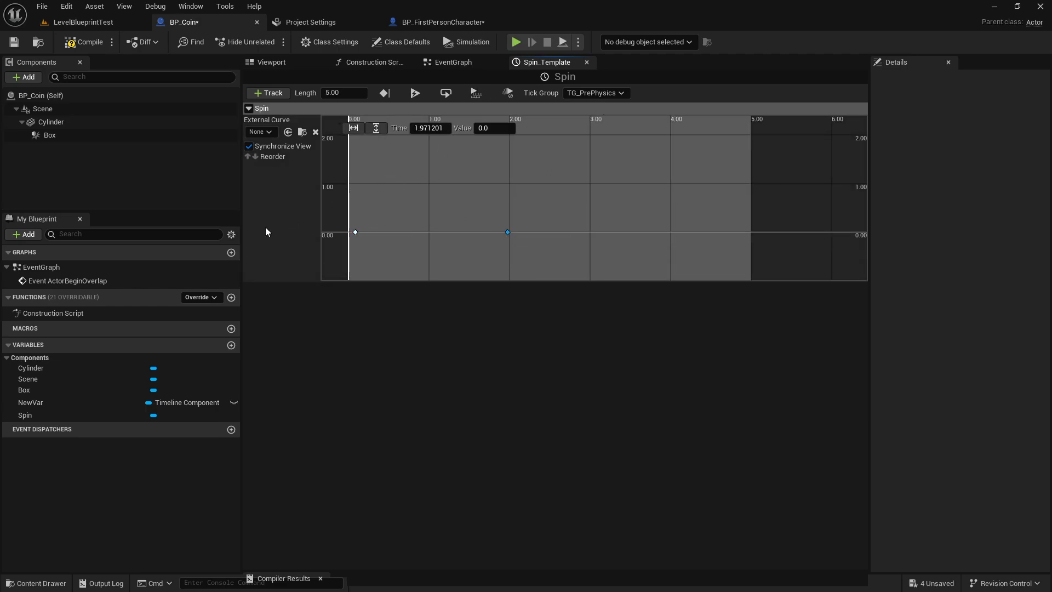
# Step: Set the first key's time on the Spin curve to 0
pyautogui.click(355, 231)
pyautogui.click(268, 93)
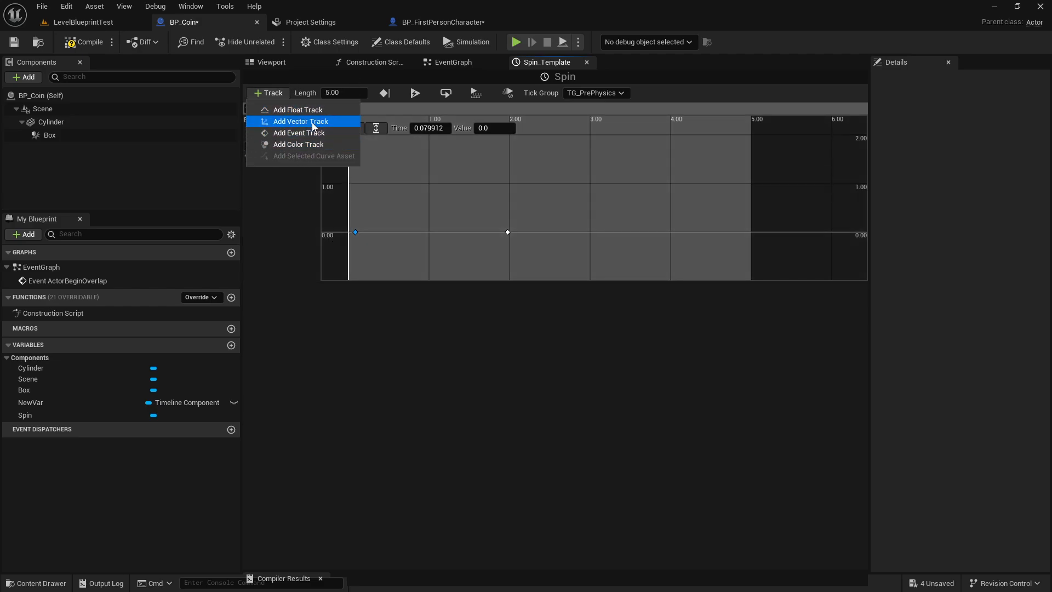
pyautogui.click(339, 344)
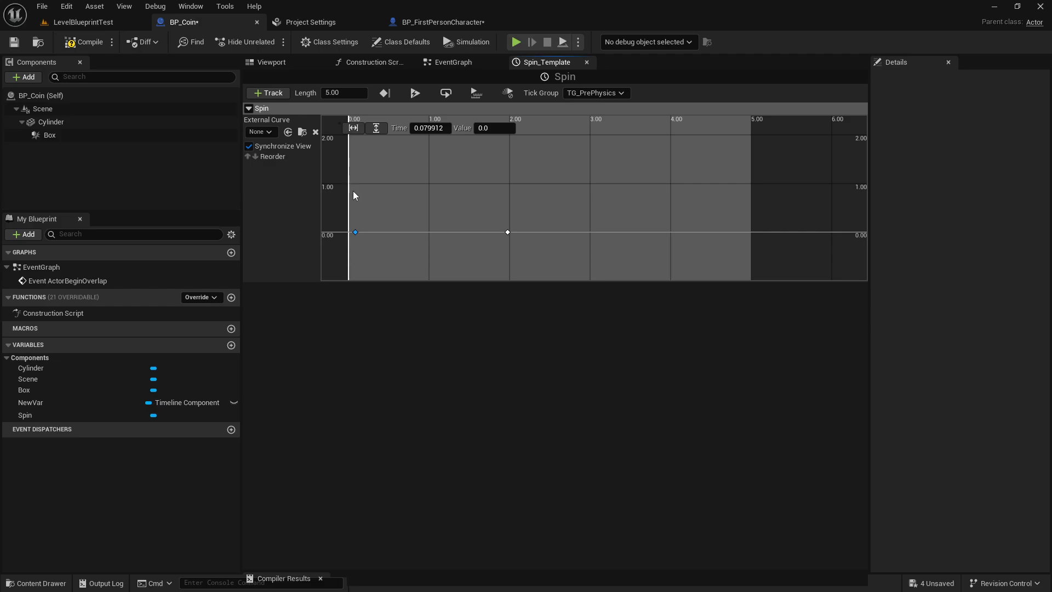
pyautogui.moveTo(370, 234); pyautogui.dragTo(371, 235)
pyautogui.click(430, 128)
pyautogui.write('0')
pyautogui.press('Return')
pyautogui.click(492, 128)
# Step: Set the second key of the Spin curve to time 5 and value 360, and fit the curve to the view
pyautogui.moveTo(499, 205); pyautogui.dragTo(549, 236)
pyautogui.write('5')
pyautogui.press('Return')
pyautogui.click(491, 128)
pyautogui.write('360')
pyautogui.press('Return')
pyautogui.scroll(-2, 660, 163)
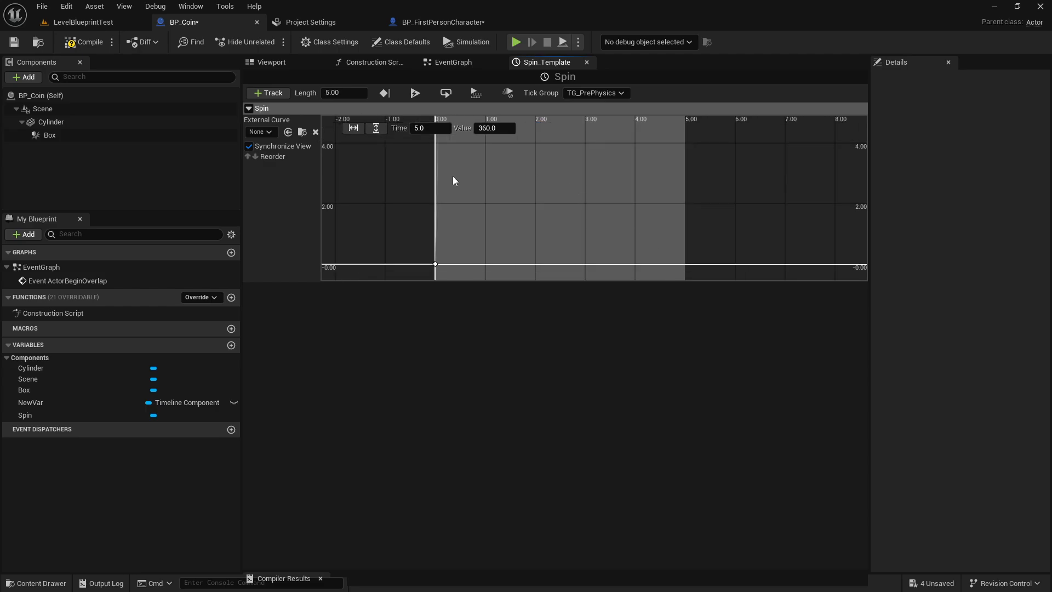
pyautogui.click(354, 128)
pyautogui.click(376, 129)
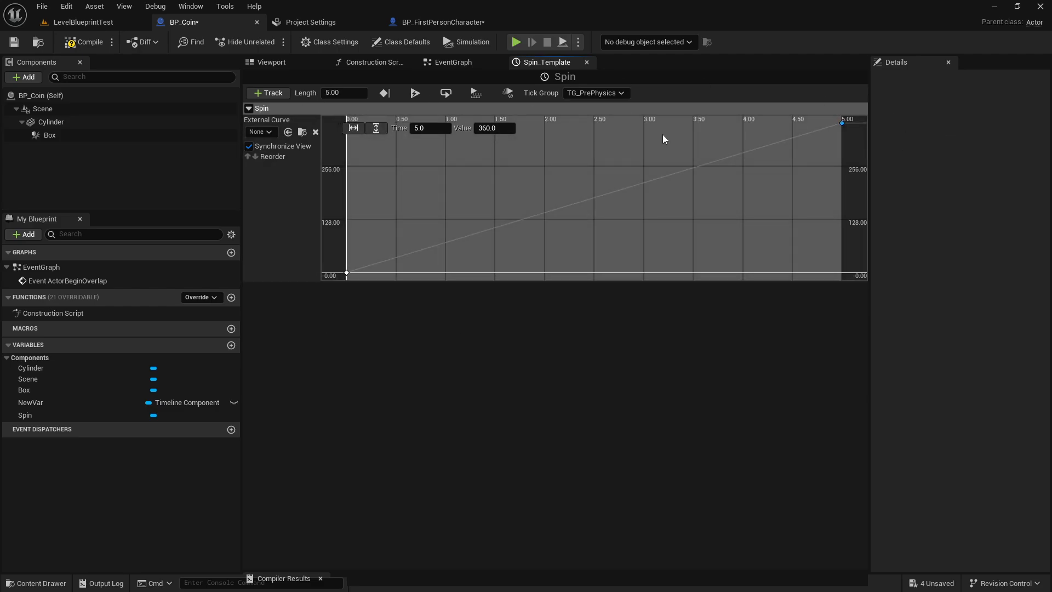
pyautogui.click(377, 128)
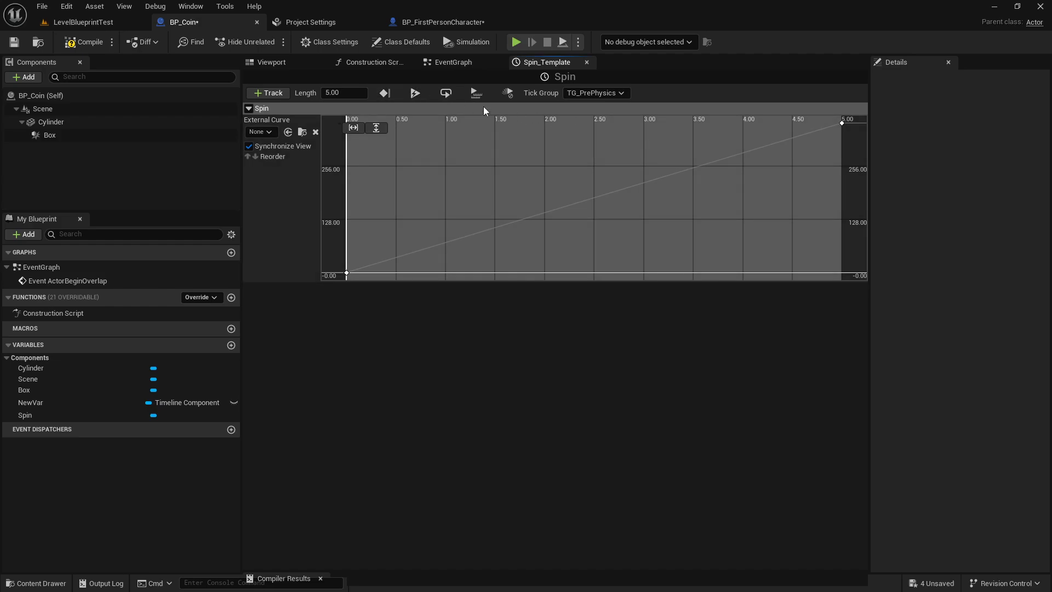
# Step: Turn on autoplay and looping for the Spin timeline, and reposition its node in the event graph
pyautogui.click(414, 94)
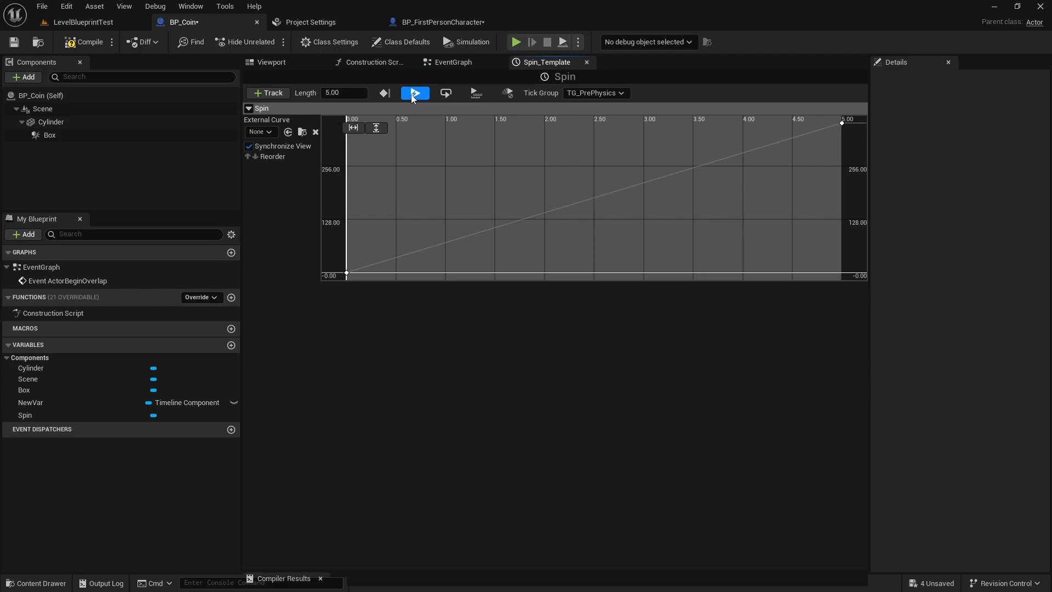
pyautogui.click(447, 94)
pyautogui.click(273, 64)
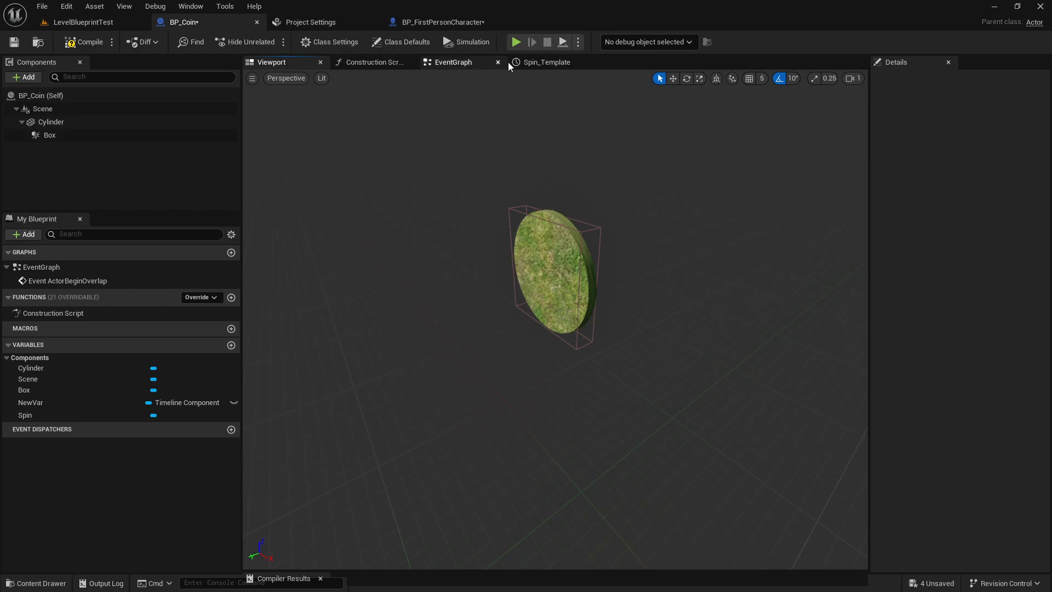
pyautogui.click(449, 62)
pyautogui.moveTo(547, 334); pyautogui.dragTo(467, 262)
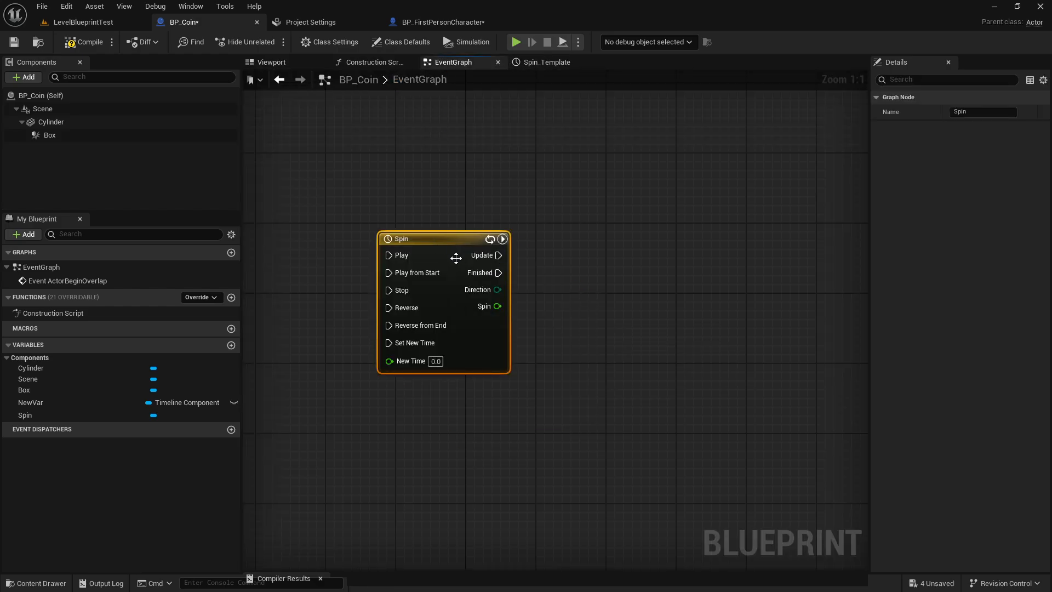
# Step: Examine the Spin track's start and end keys alongside the timeline node's outputs in the event graph
pyautogui.doubleClick(496, 313)
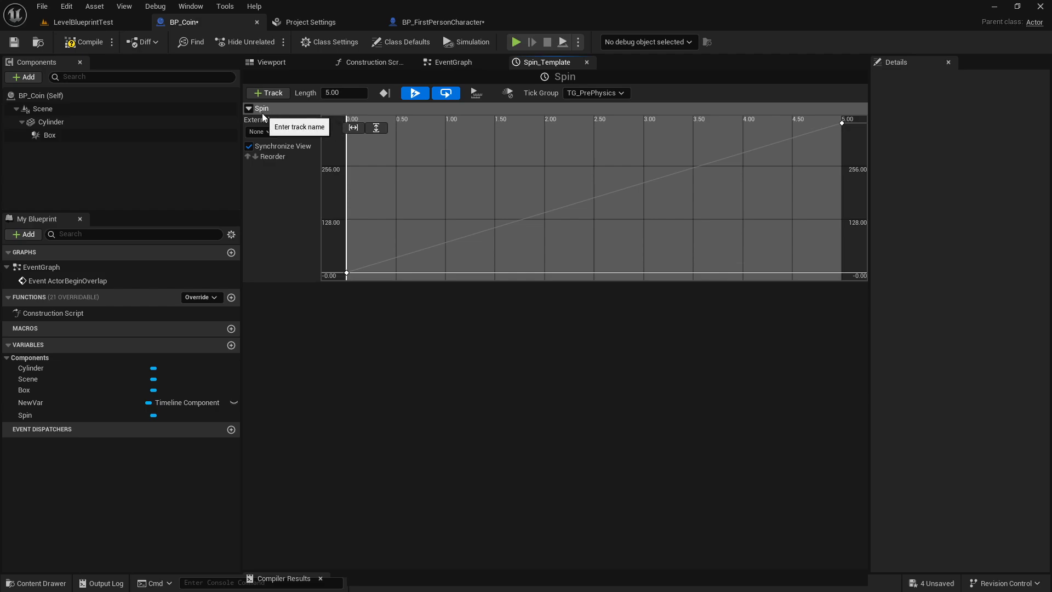
pyautogui.click(446, 63)
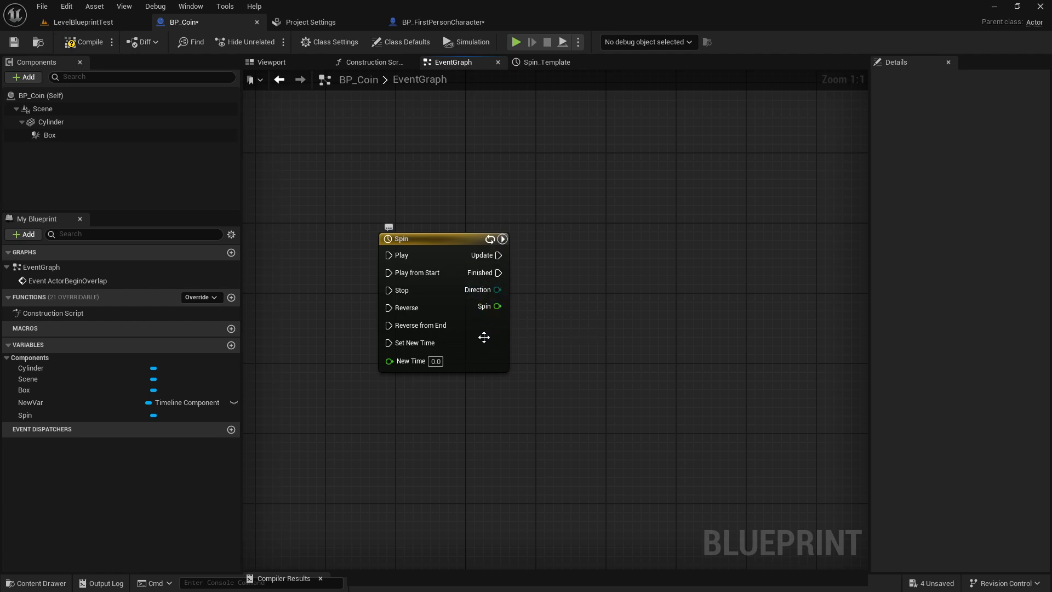
pyautogui.doubleClick(478, 298)
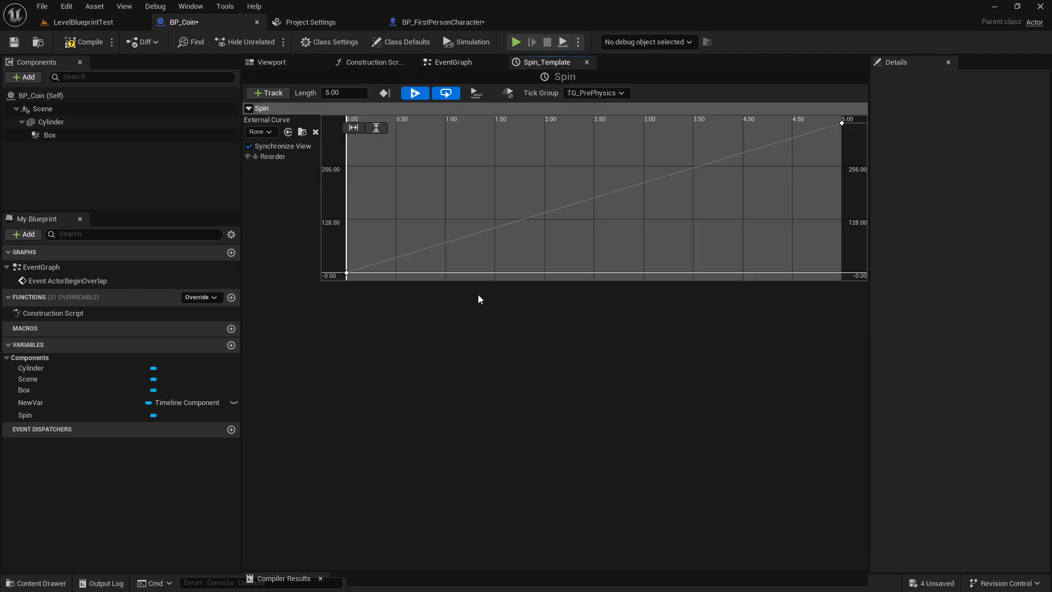
pyautogui.click(347, 273)
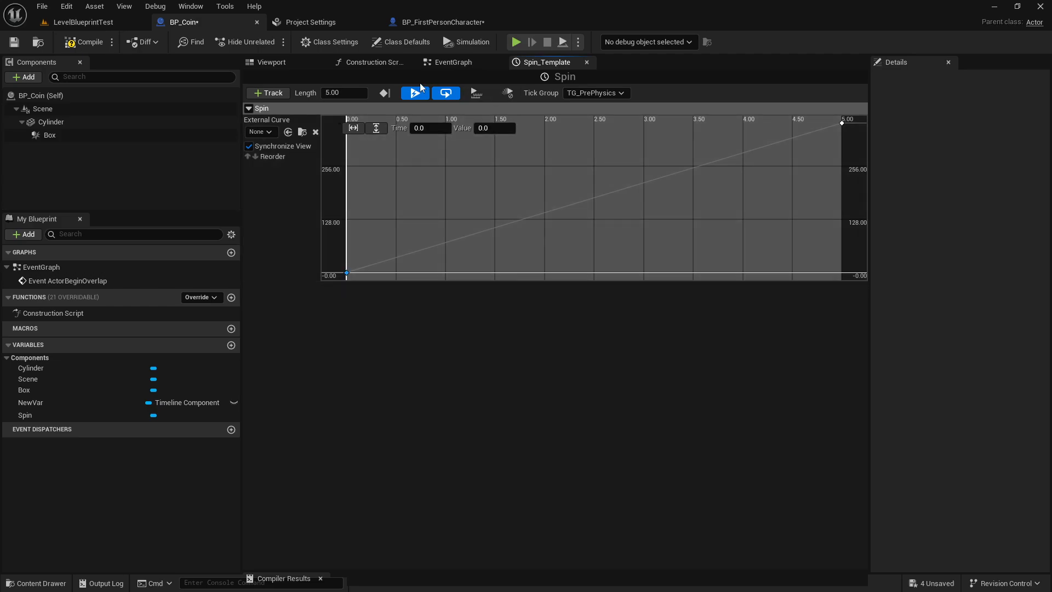
pyautogui.click(843, 123)
pyautogui.click(68, 48)
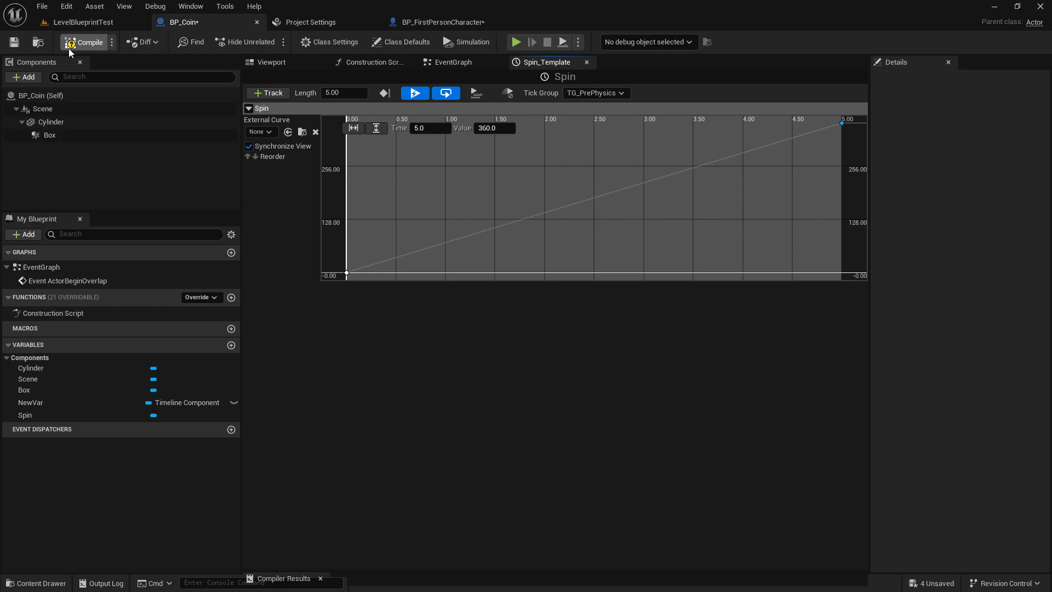
# Step: Add a Set Actor Rotation node beside the Spin timeline node in the event graph
pyautogui.click(296, 59)
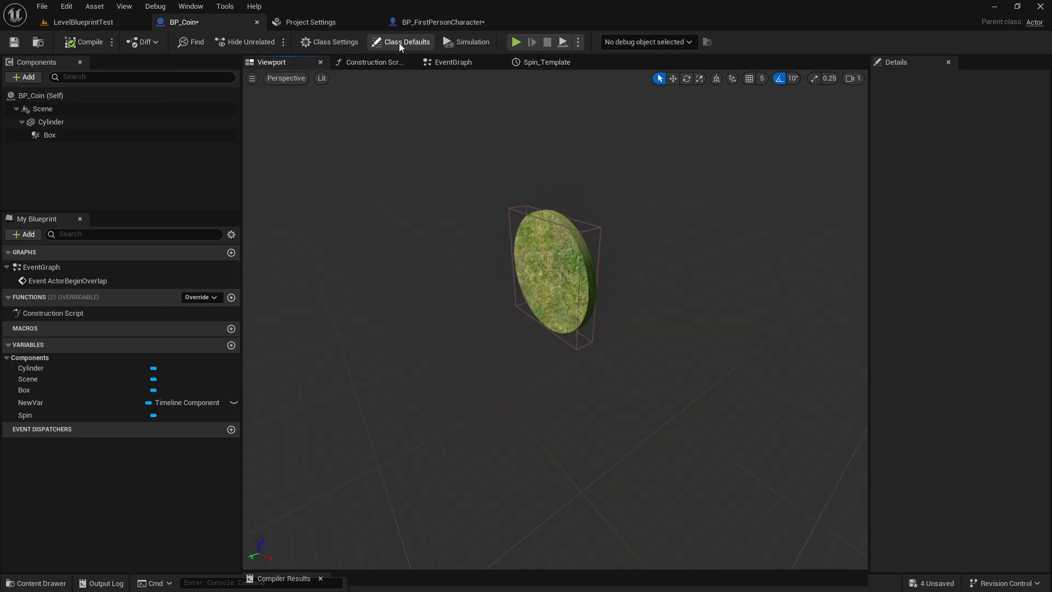
pyautogui.click(459, 64)
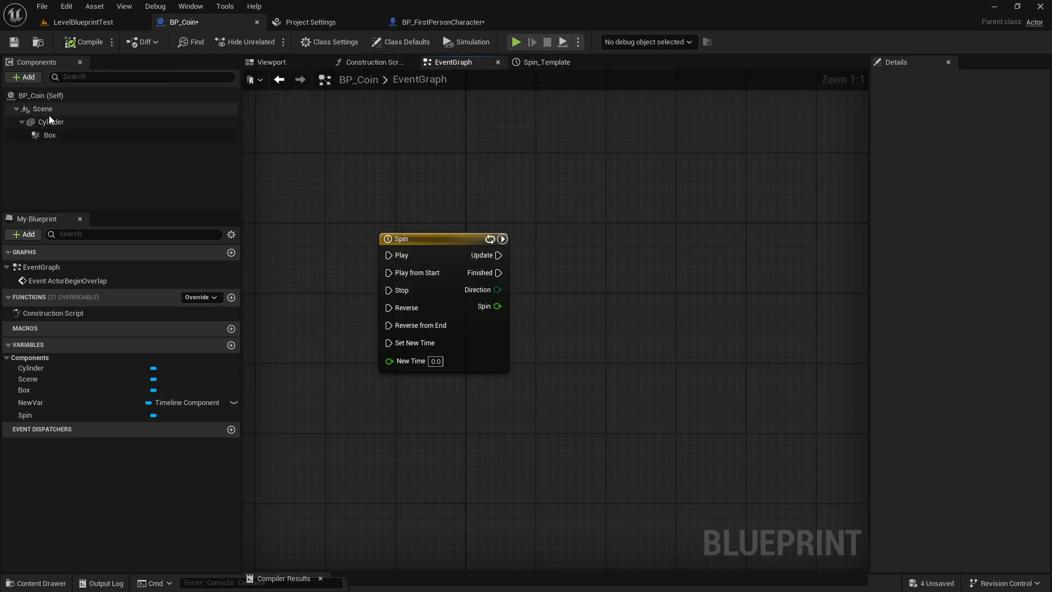
pyautogui.rightClick(440, 129)
pyautogui.write('Set')
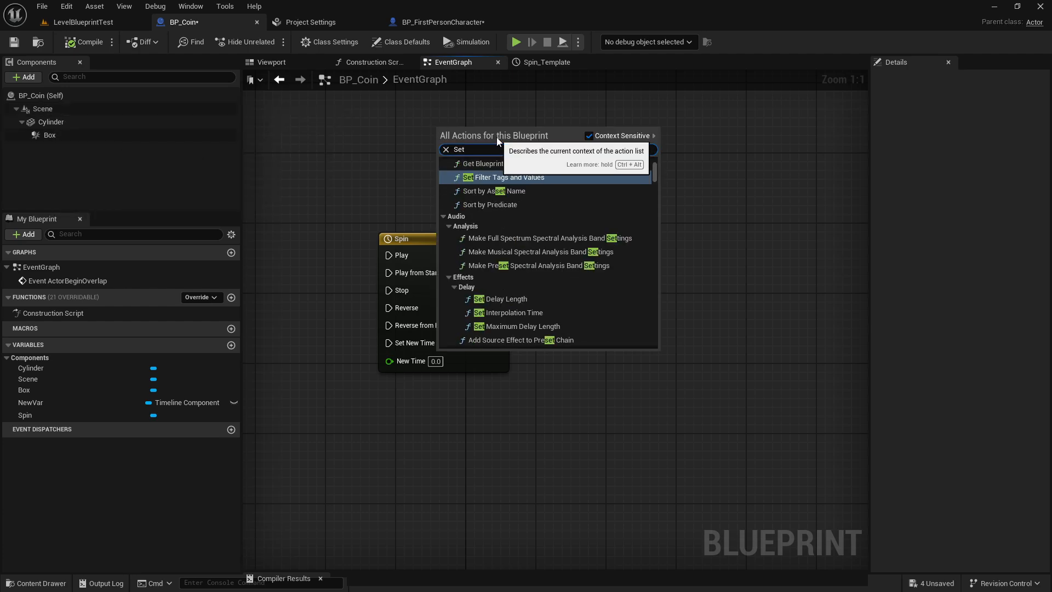
pyautogui.write(' Actor Rotation')
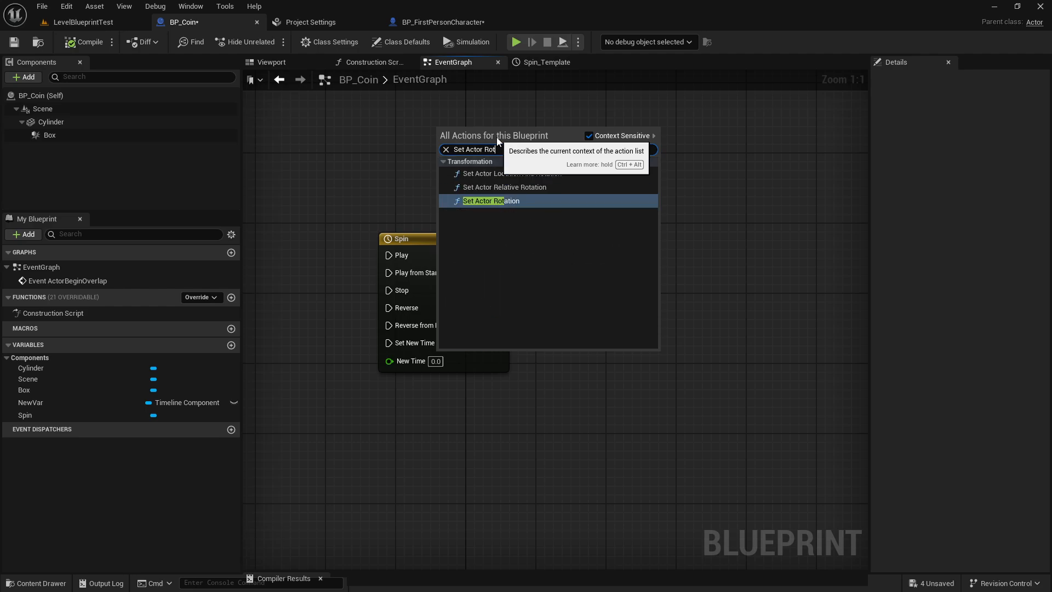
pyautogui.press('Return')
pyautogui.moveTo(521, 150); pyautogui.dragTo(705, 230)
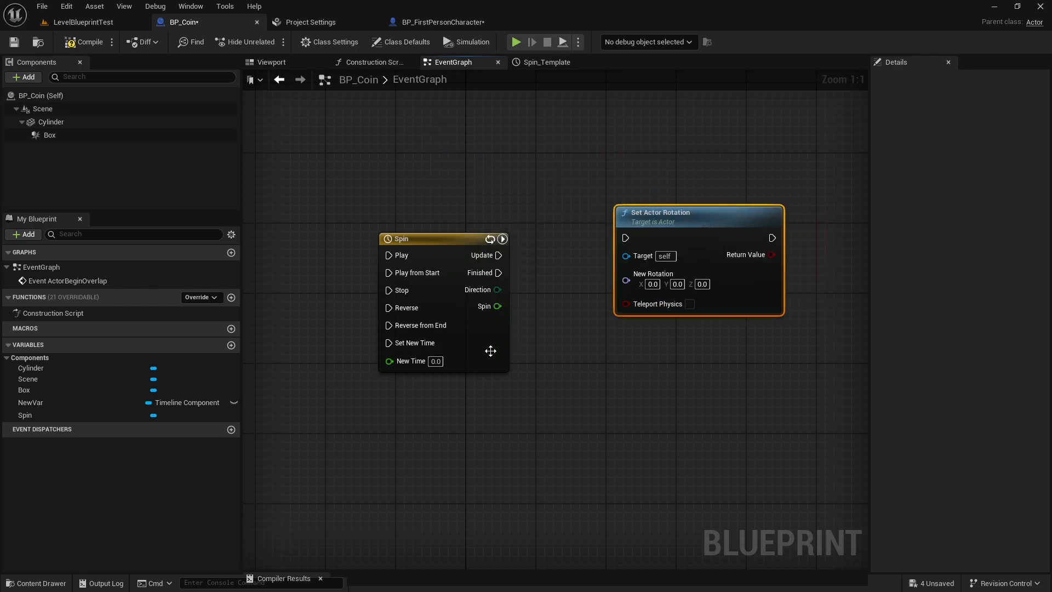
# Step: Connect the Spin timeline's Update output to the Set Actor Rotation node's execution input and tidy the node positions
pyautogui.moveTo(498, 239); pyautogui.dragTo(498, 231)
pyautogui.moveTo(499, 247); pyautogui.dragTo(625, 237)
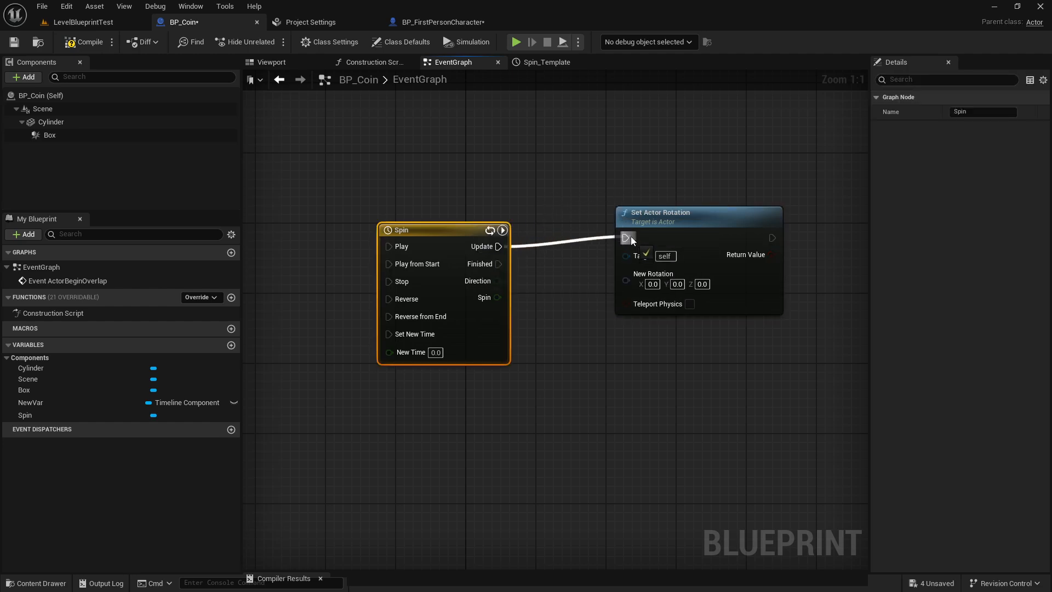
pyautogui.moveTo(709, 223); pyautogui.dragTo(683, 197)
pyautogui.rightClick(610, 254)
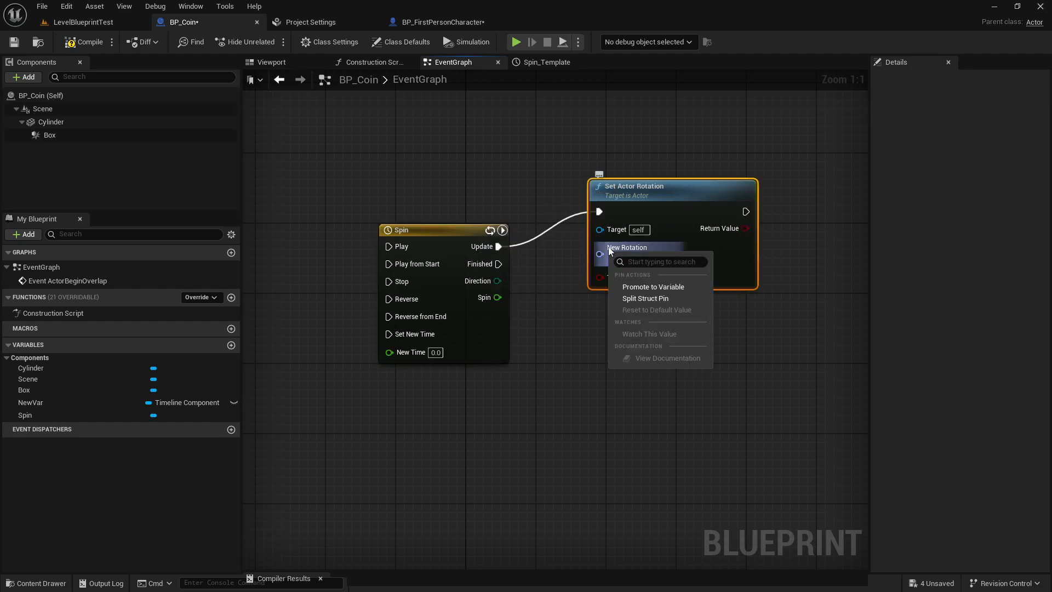
pyautogui.click(562, 257)
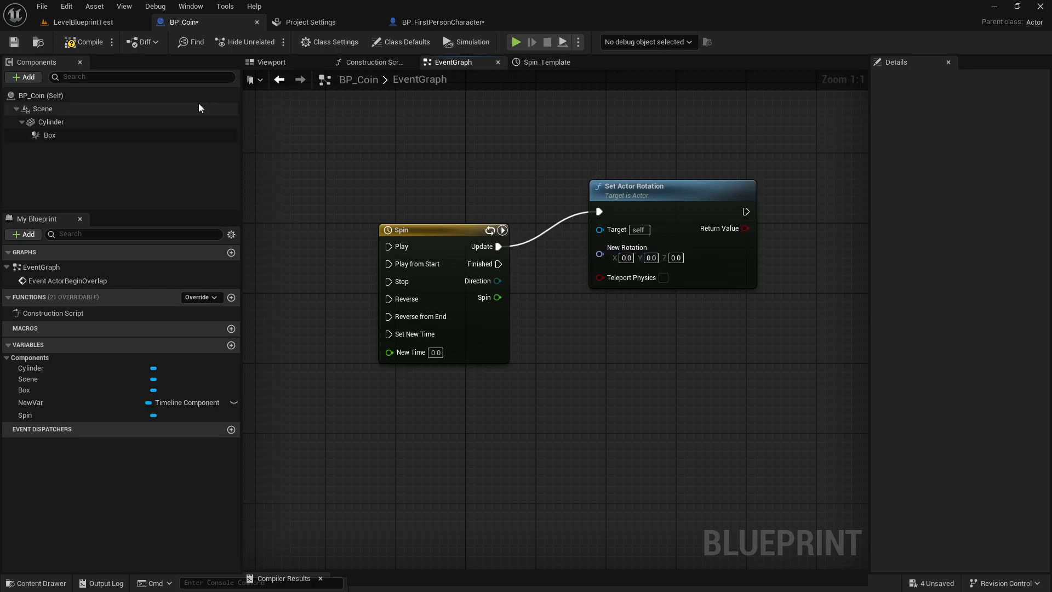
# Step: In the LevelBlueprintTest level, rotate the BP_Coin2 actor about its vertical axis and save the level
pyautogui.click(110, 24)
pyautogui.moveTo(416, 254); pyautogui.dragTo(413, 246, button='right')
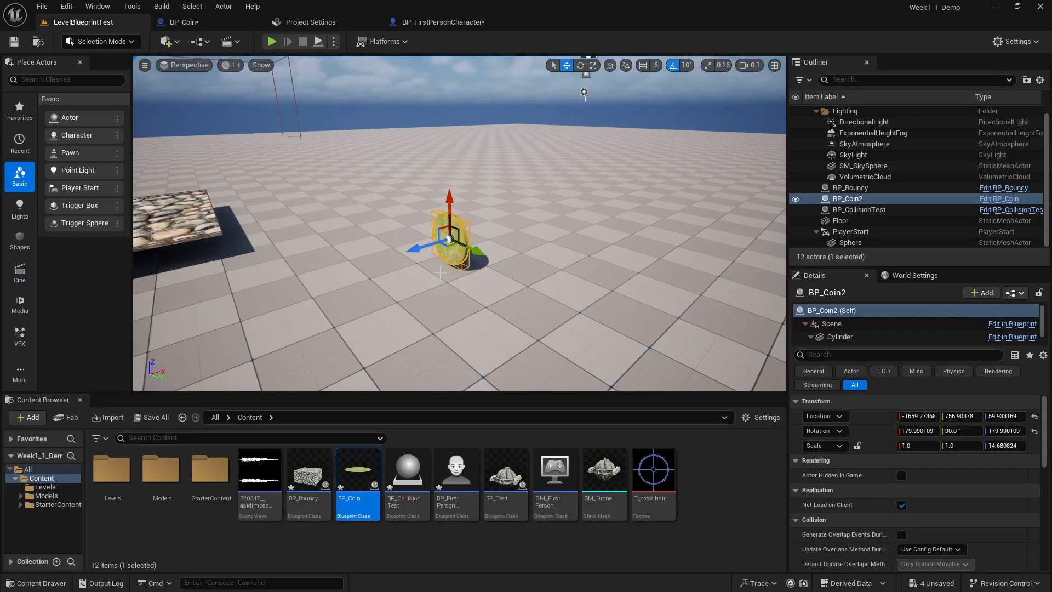
pyautogui.press('e')
pyautogui.moveTo(415, 263); pyautogui.dragTo(475, 279)
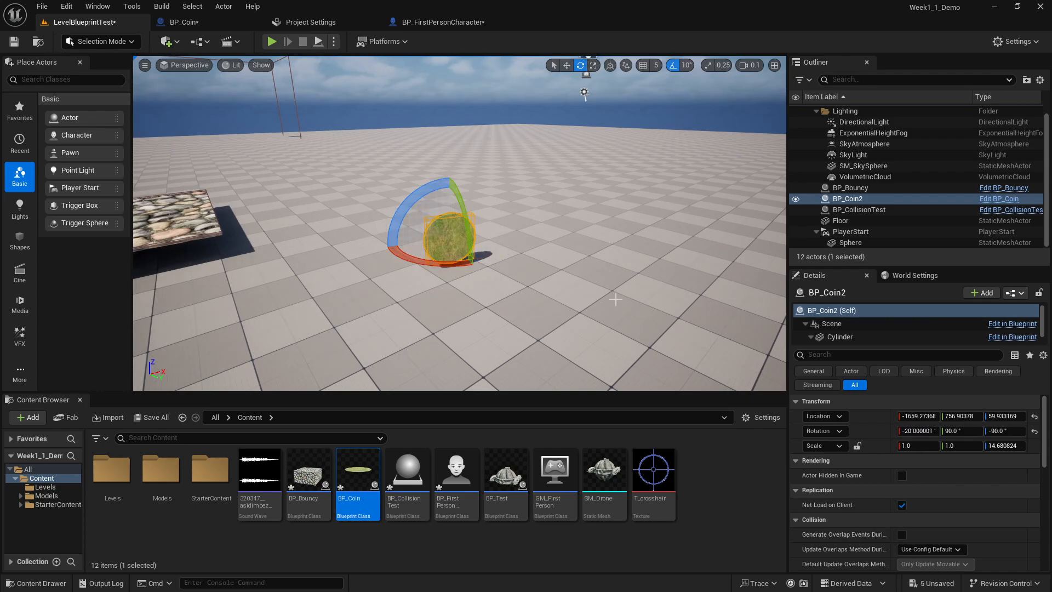
pyautogui.moveTo(436, 253); pyautogui.dragTo(353, 253, button='right')
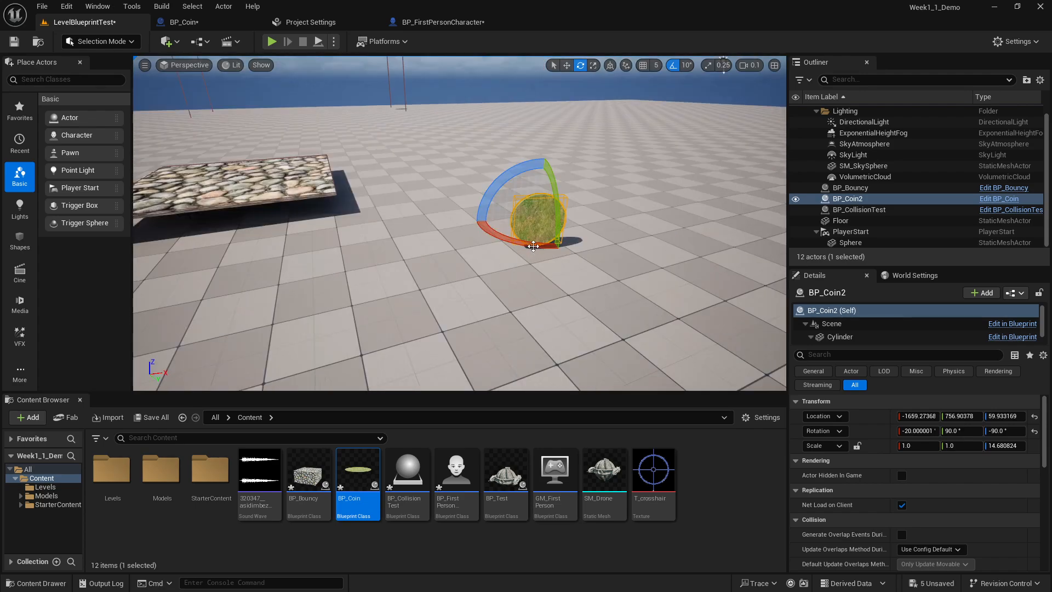
pyautogui.moveTo(534, 246); pyautogui.dragTo(457, 230)
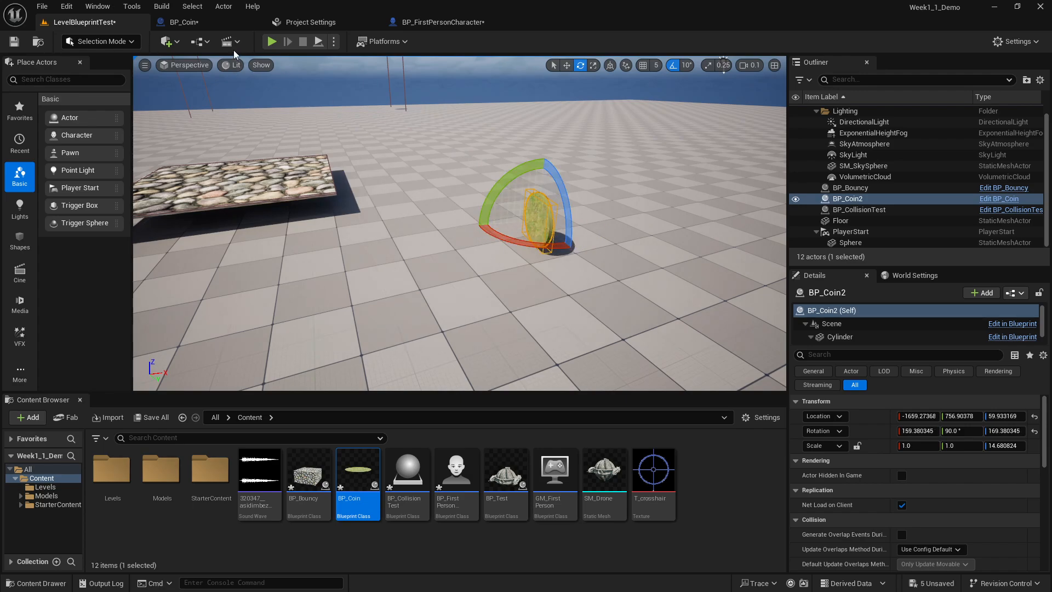
pyautogui.hotkey('ctrl', 's')
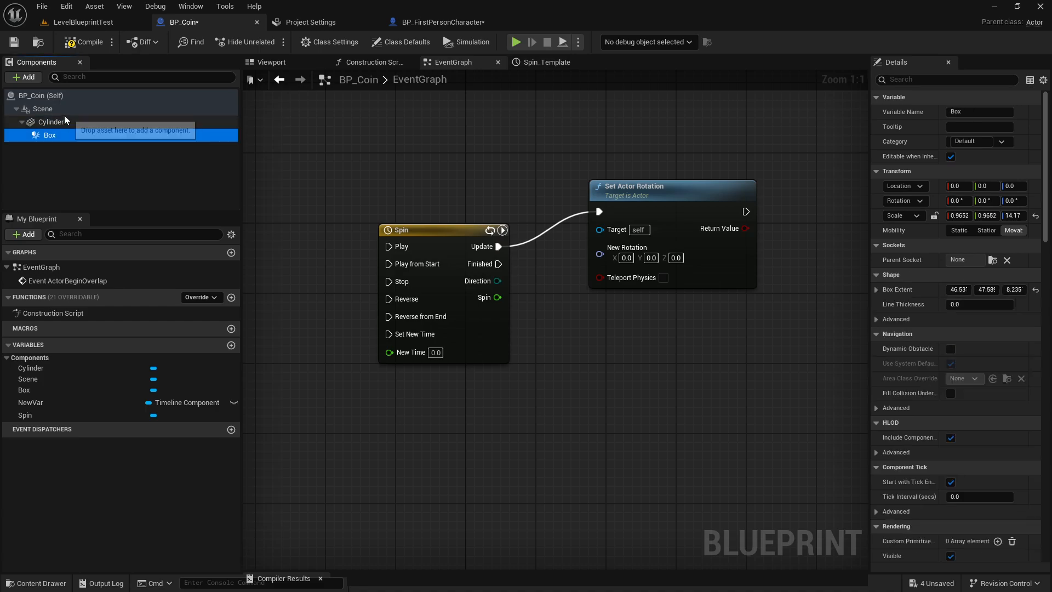
# Step: Delete the Set Actor Rotation node from BP_Coin's event graph and compile the blueprint
pyautogui.click(43, 109)
pyautogui.moveTo(537, 104); pyautogui.dragTo(781, 332)
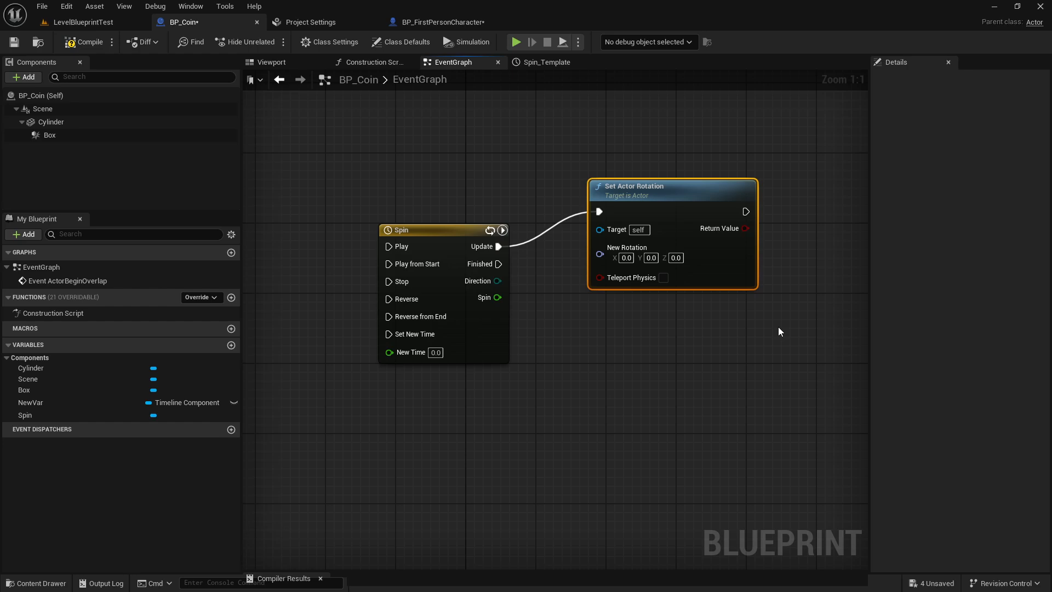
pyautogui.press('Delete')
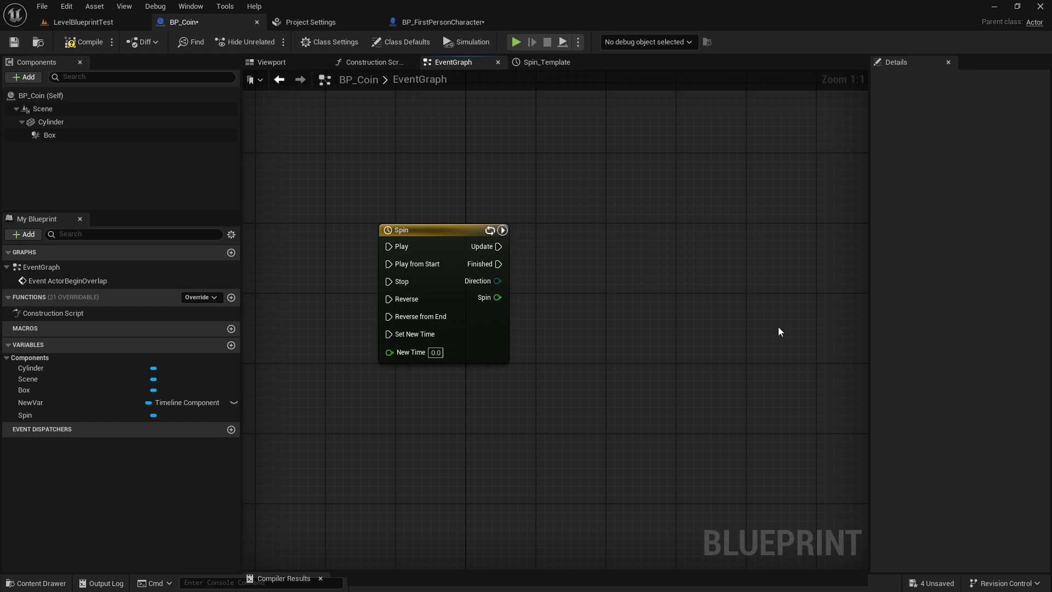
pyautogui.click(92, 44)
# Step: Try rotating the Cylinder component in the blueprint viewport to test its spin axis, and undo the rotation
pyautogui.click(83, 124)
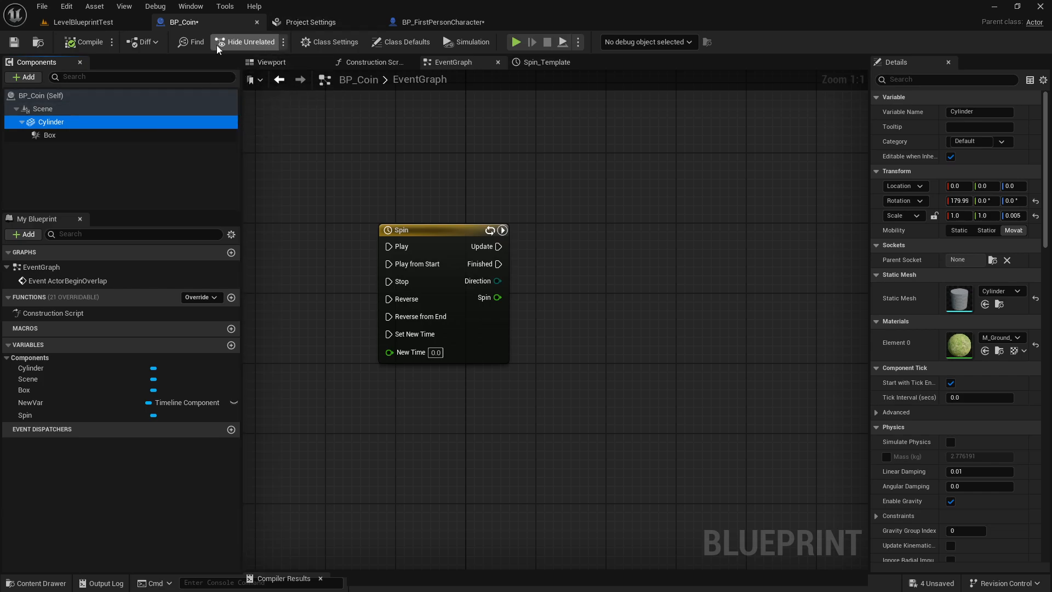
pyautogui.click(271, 61)
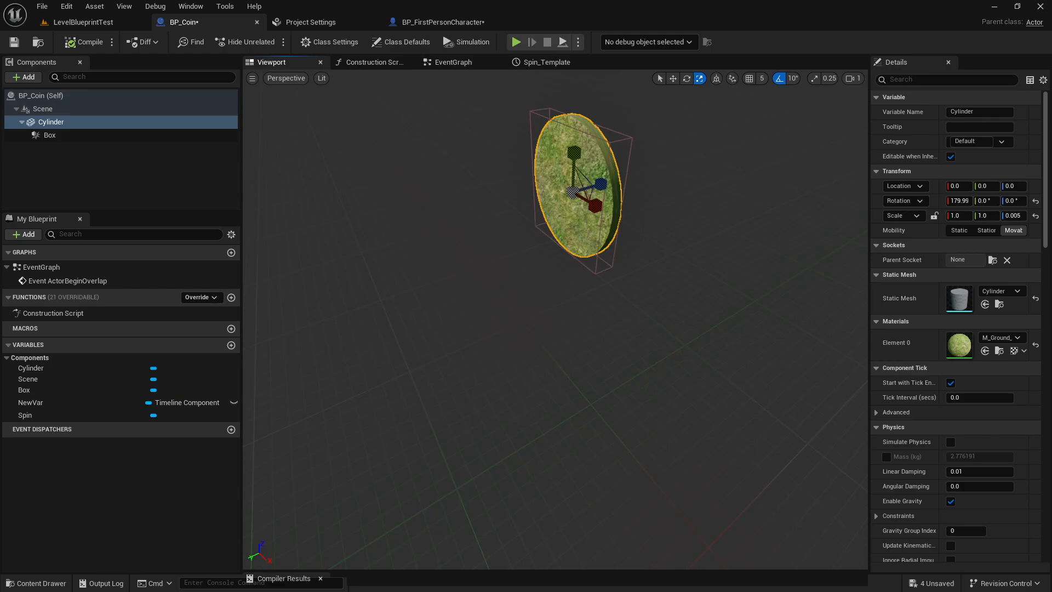
pyautogui.moveTo(472, 200); pyautogui.dragTo(466, 192, button='right')
pyautogui.press('e')
pyautogui.moveTo(570, 236); pyautogui.dragTo(449, 247)
pyautogui.hotkey('ctrl', 'z')
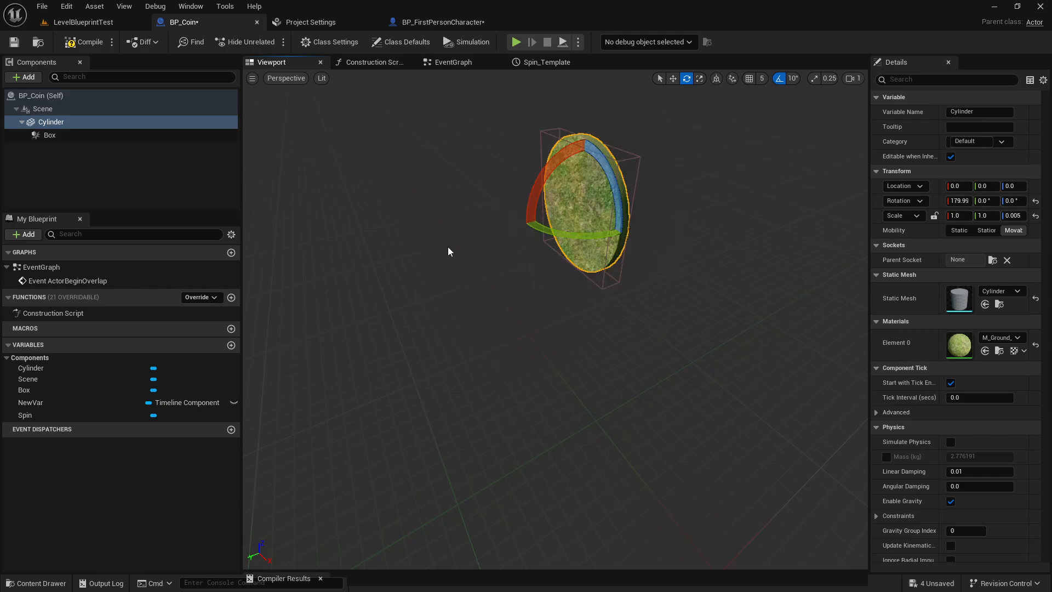
pyautogui.click(471, 67)
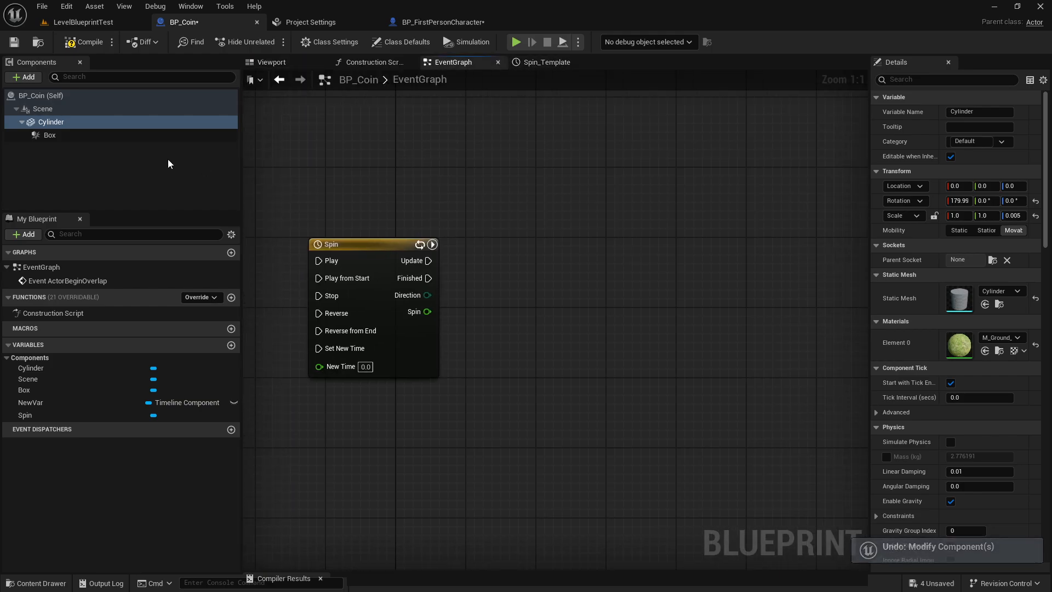
pyautogui.click(289, 63)
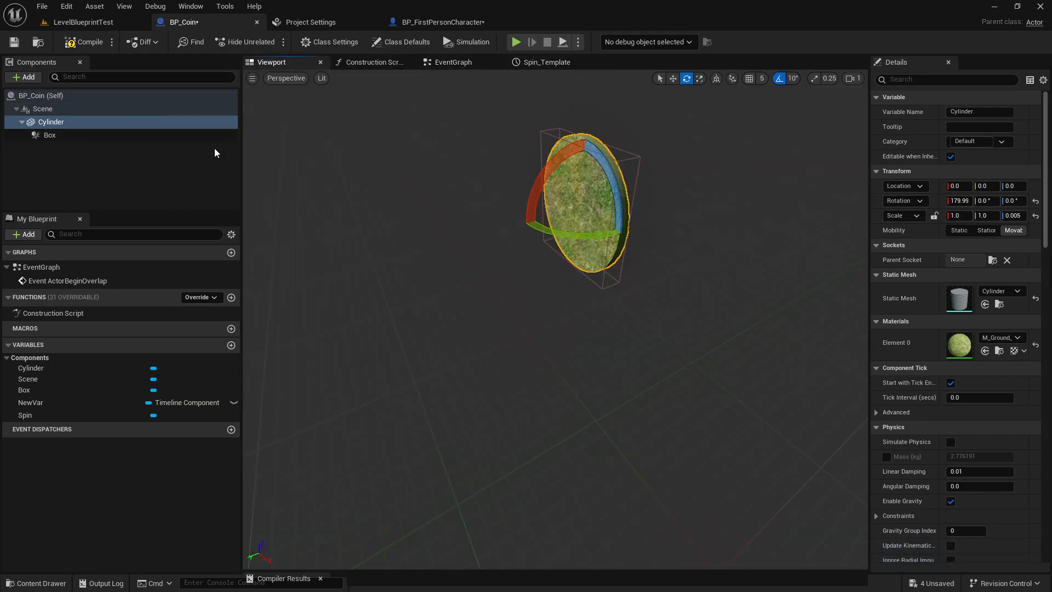
# Step: Add a Set Relative Rotation node targeting a Cylinder reference and connect the Spin timeline's Update output to its execution input
pyautogui.click(454, 61)
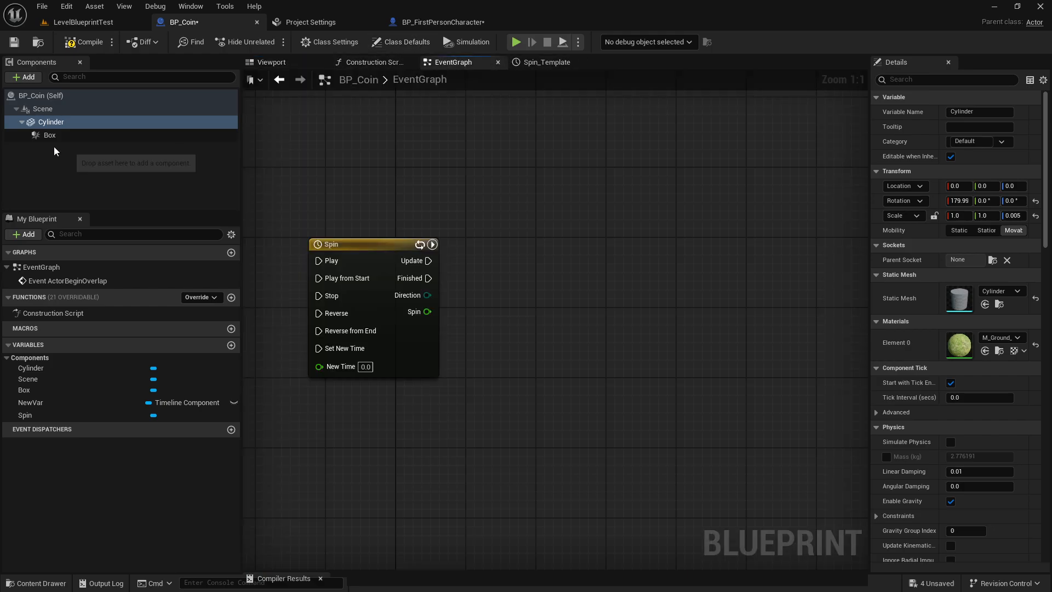
pyautogui.moveTo(358, 179); pyautogui.dragTo(673, 253)
pyautogui.write('Set Rotatio')
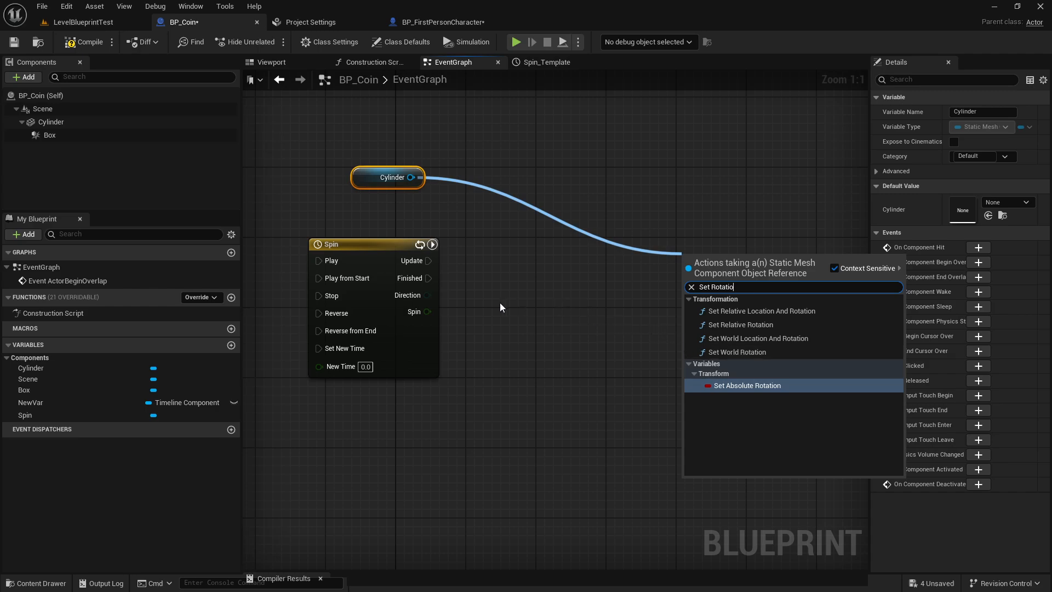
pyautogui.click(784, 324)
pyautogui.moveTo(729, 225); pyautogui.dragTo(571, 222)
pyautogui.moveTo(430, 262); pyautogui.dragTo(530, 235)
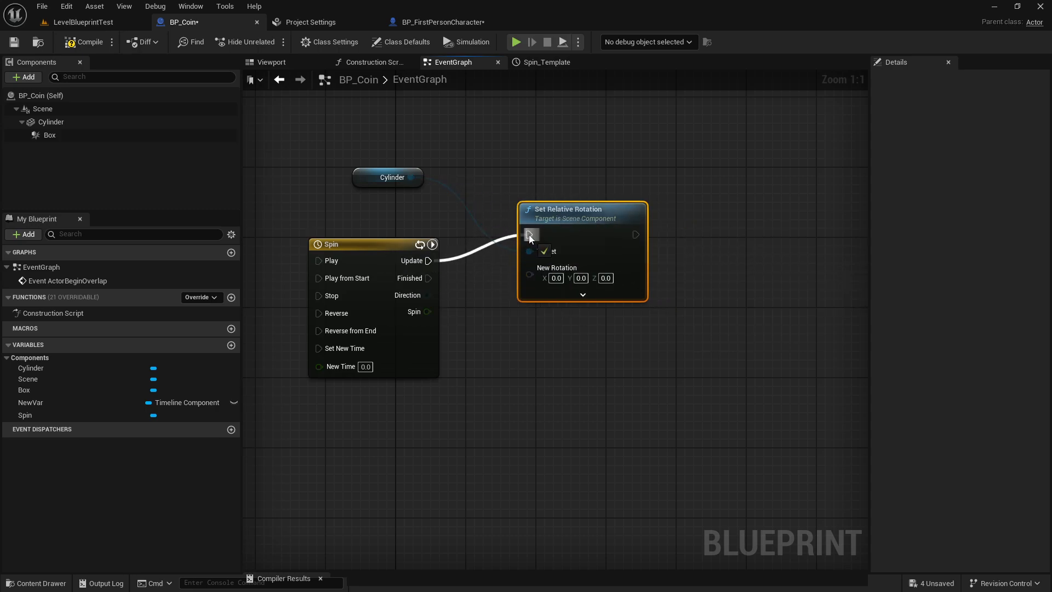
# Step: Split the New Rotation struct pin, connect the Spin track output to New Rotation Y (Pitch), and compile
pyautogui.rightClick(532, 276)
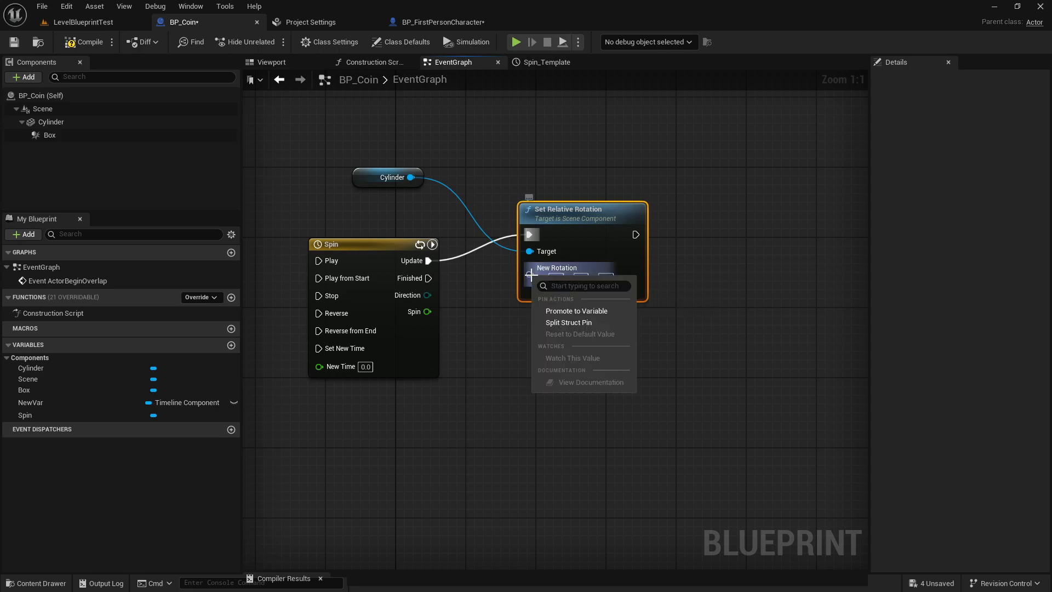
pyautogui.click(587, 325)
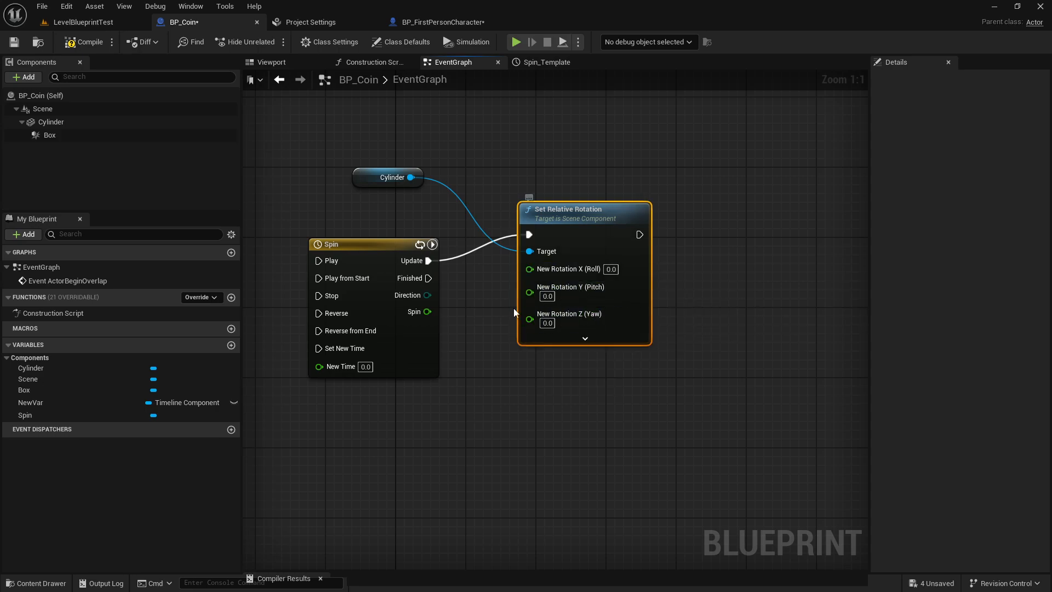
pyautogui.moveTo(426, 312); pyautogui.dragTo(477, 310)
pyautogui.moveTo(551, 287); pyautogui.dragTo(551, 287)
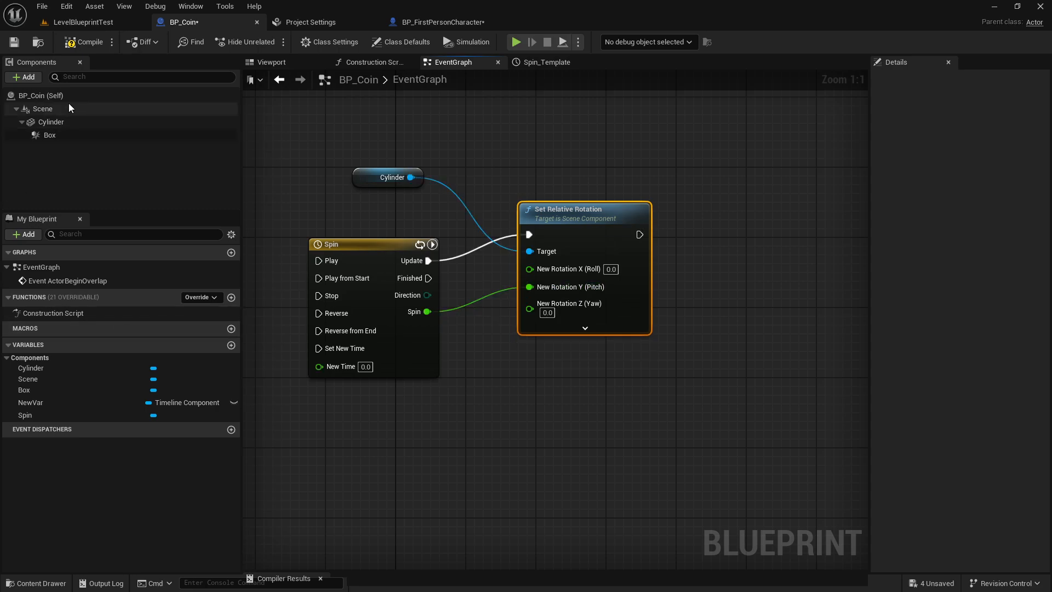
pyautogui.click(82, 42)
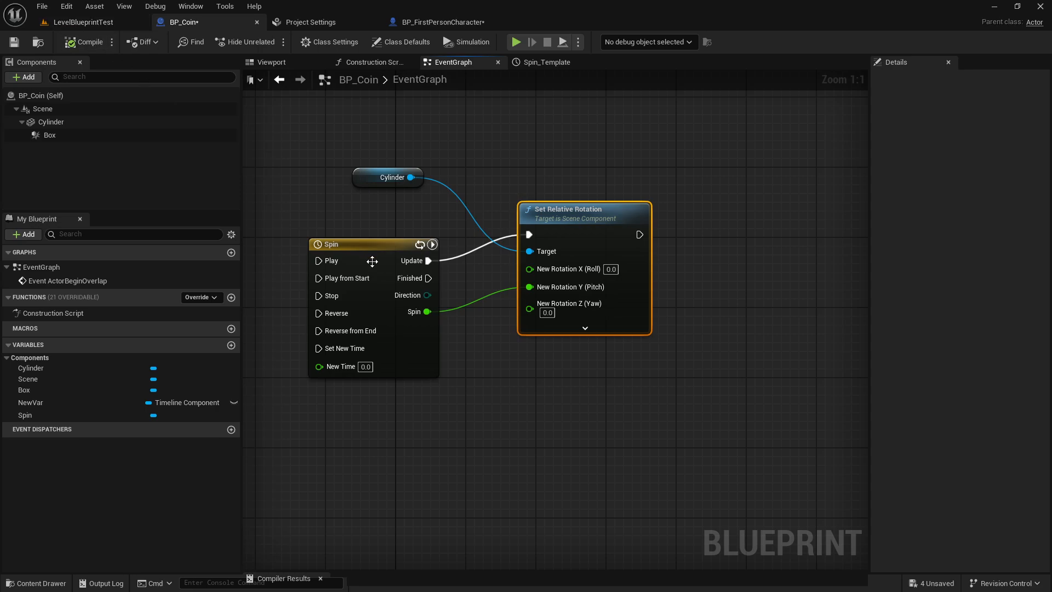
# Step: Check the Spin timeline's autoplay and loop settings, and simulate the LevelBlueprintTest level to watch the coin's rotation
pyautogui.doubleClick(408, 244)
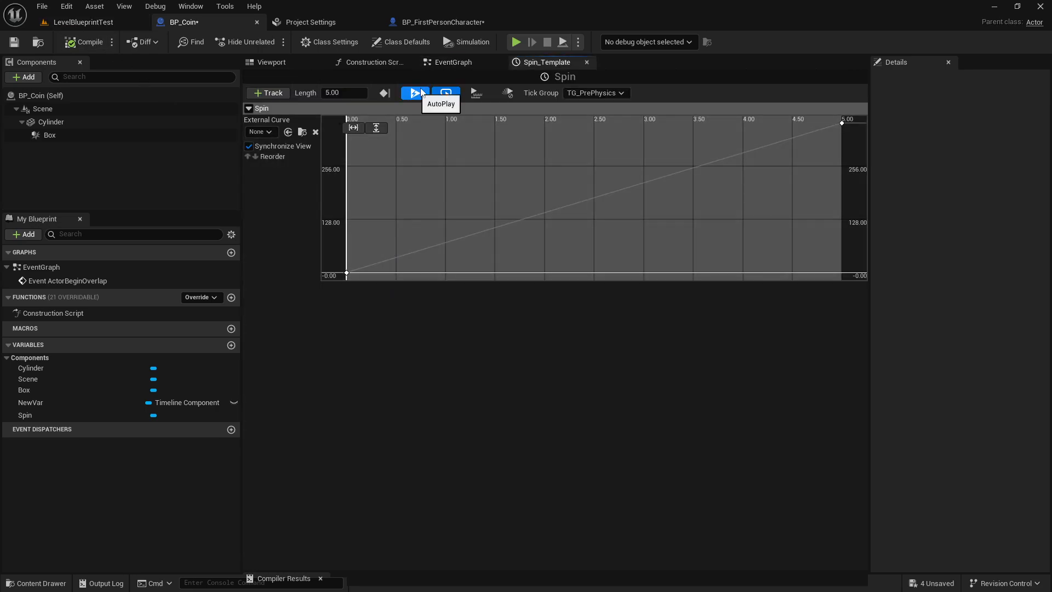
pyautogui.click(83, 22)
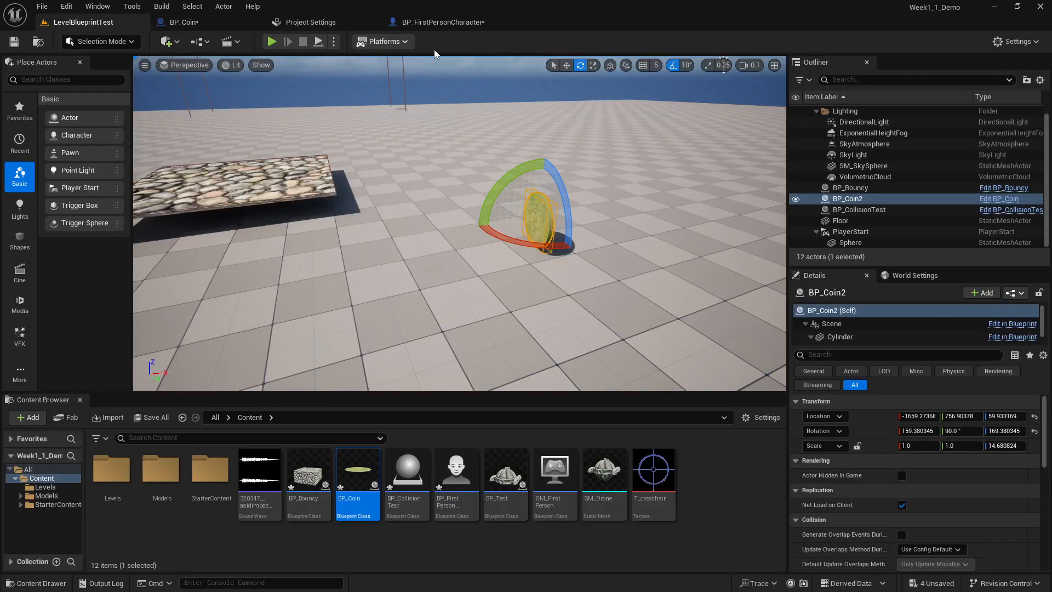
pyautogui.click(318, 41)
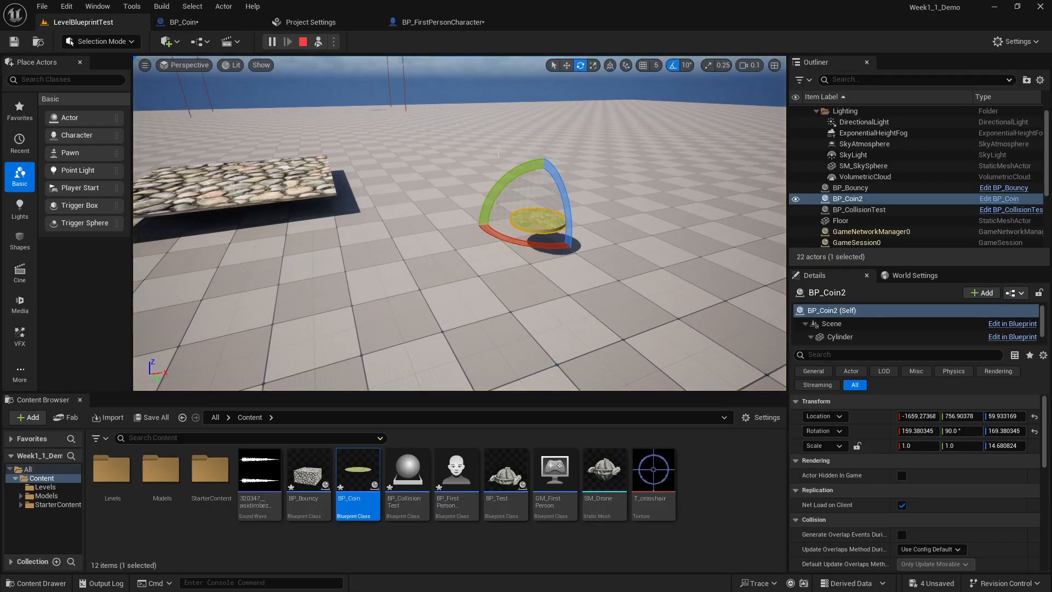
pyautogui.click(303, 43)
# Step: In BP_Coin's event graph, rewire the Spin track output from the pitch input to New Rotation X (Roll)
pyautogui.click(212, 25)
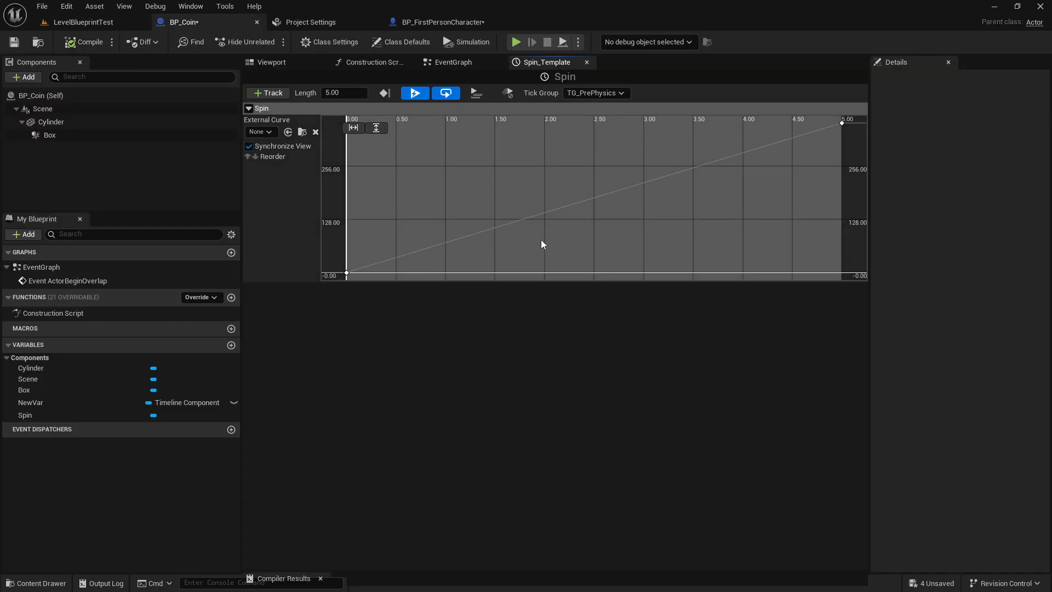
pyautogui.click(455, 62)
pyautogui.moveTo(427, 311); pyautogui.dragTo(537, 268)
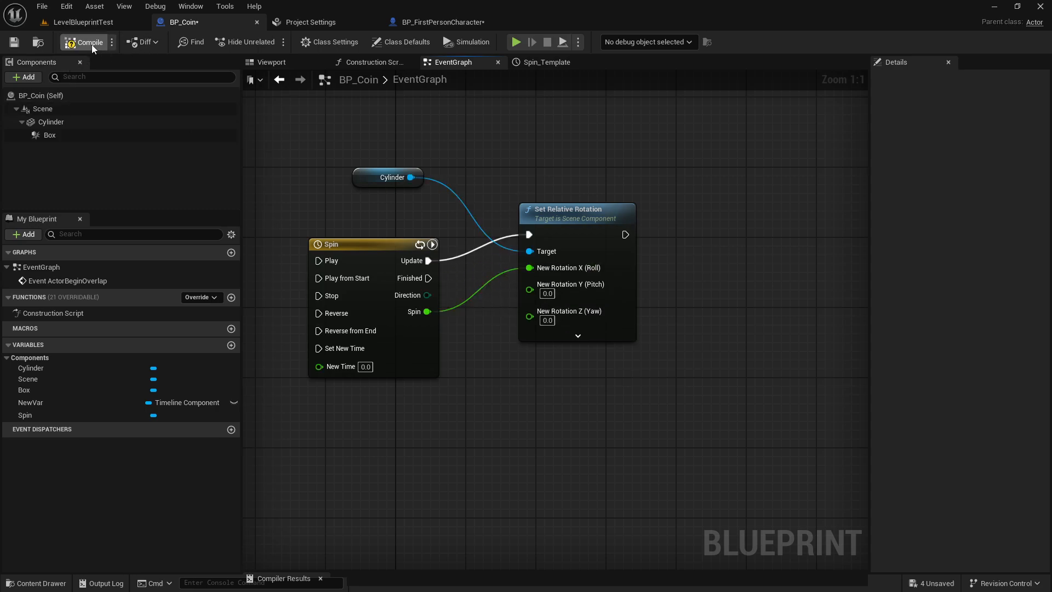
# Step: Simulate the LevelBlueprintTest level to check the coin's spin about the roll axis, and stop the simulation
pyautogui.click(83, 22)
pyautogui.click(322, 42)
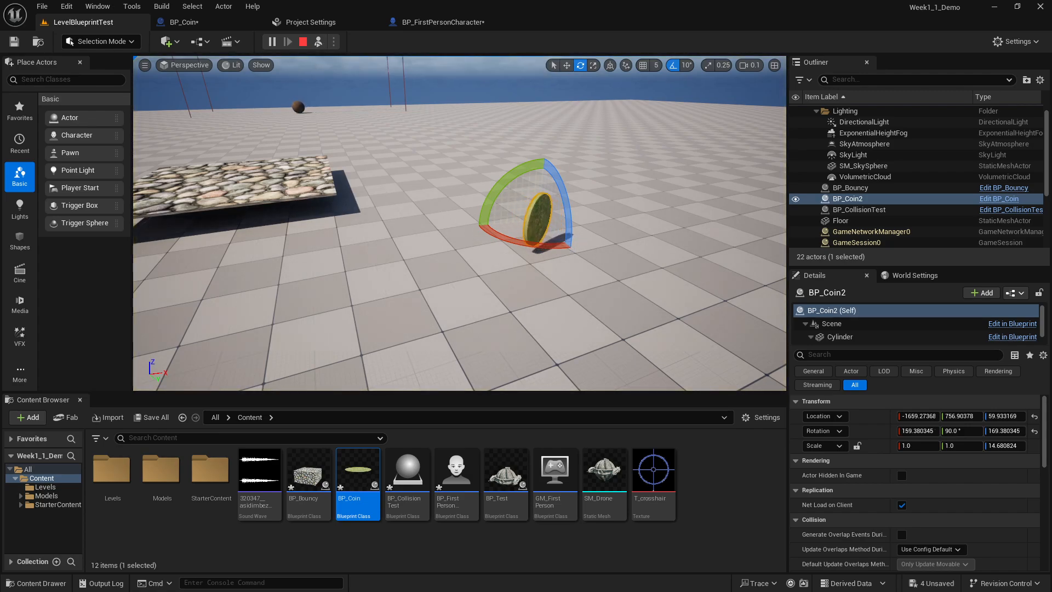
pyautogui.click(433, 100)
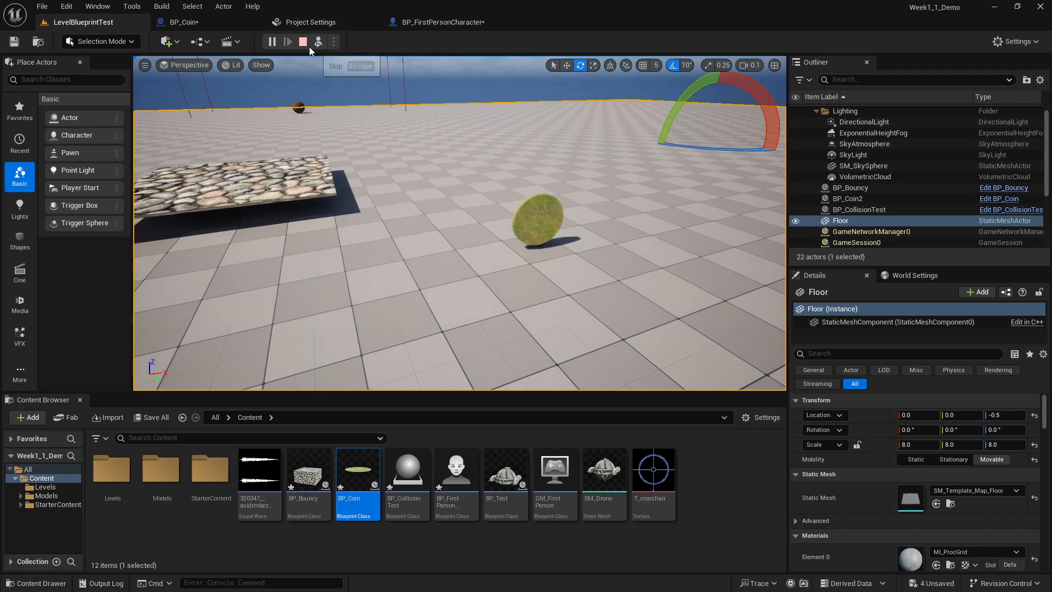
pyautogui.click(303, 41)
# Step: Duplicate the upright BP_Coin2 actor into BP_Coin3, BP_Coin4 and BP_Coin5, spreading the copies across the floor
pyautogui.moveTo(356, 493); pyautogui.dragTo(496, 269)
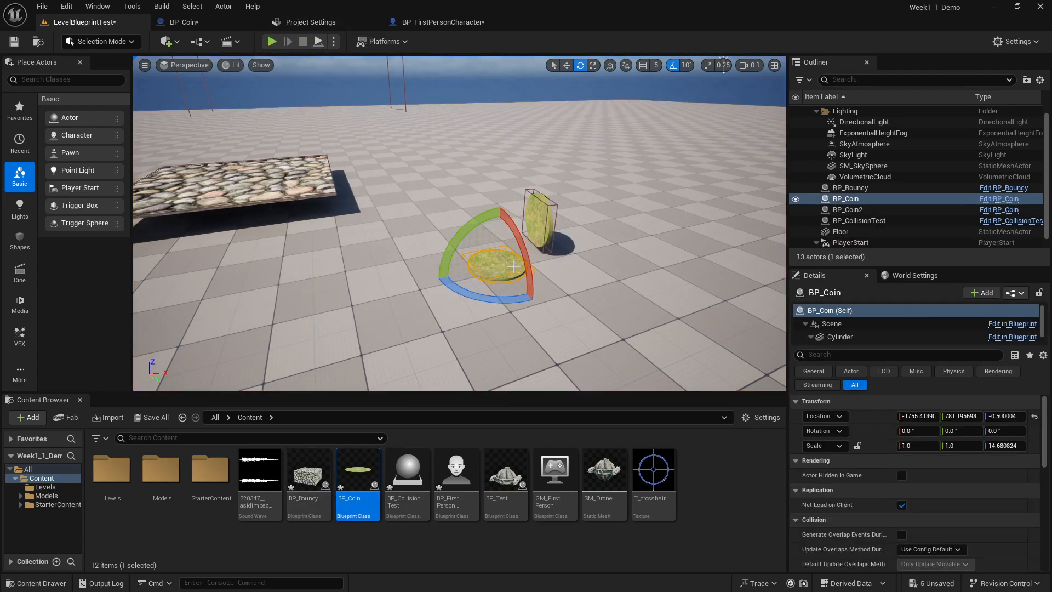
pyautogui.press('Delete')
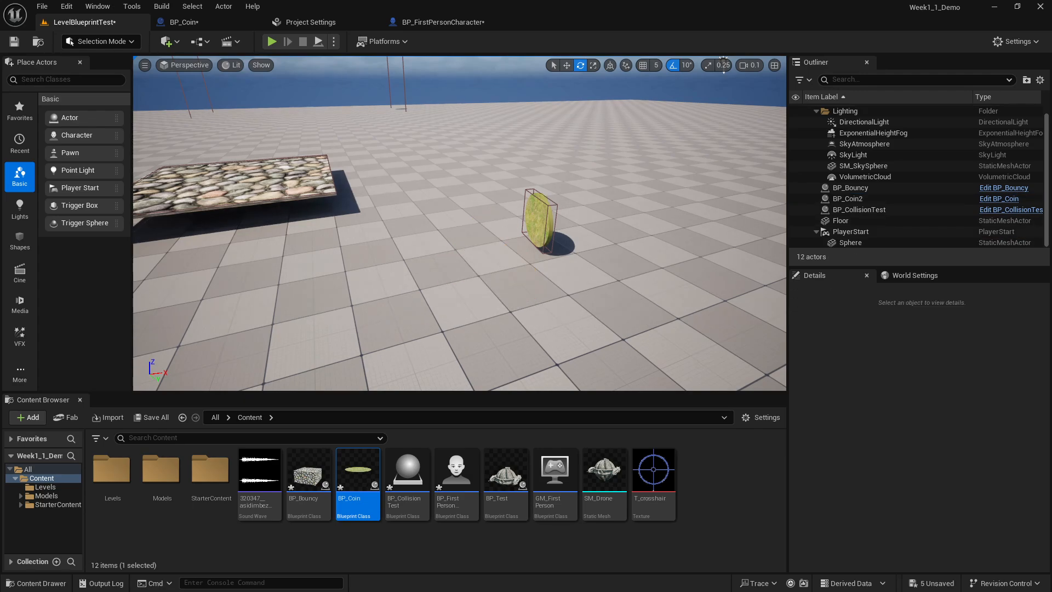
pyautogui.click(547, 235)
pyautogui.press('w')
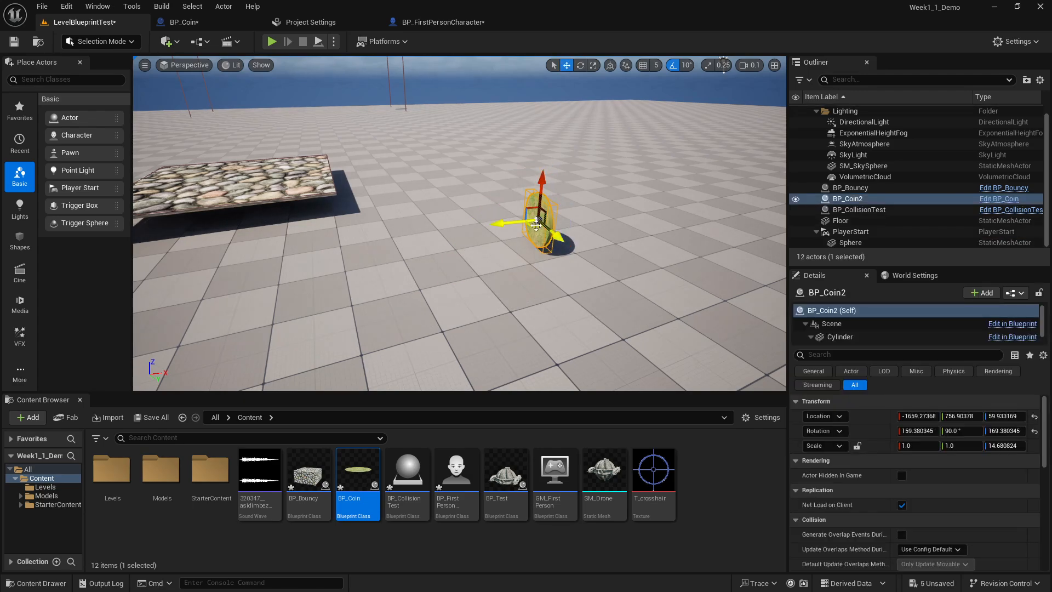
pyautogui.keyDown('alt'); pyautogui.moveTo(536, 225); pyautogui.dragTo(585, 134); pyautogui.keyUp('alt')
pyautogui.keyDown('alt'); pyautogui.moveTo(613, 177); pyautogui.dragTo(722, 322); pyautogui.keyUp('alt')
# Step: Simulate the level to watch all four coins spin, and stop the simulation
pyautogui.click(317, 42)
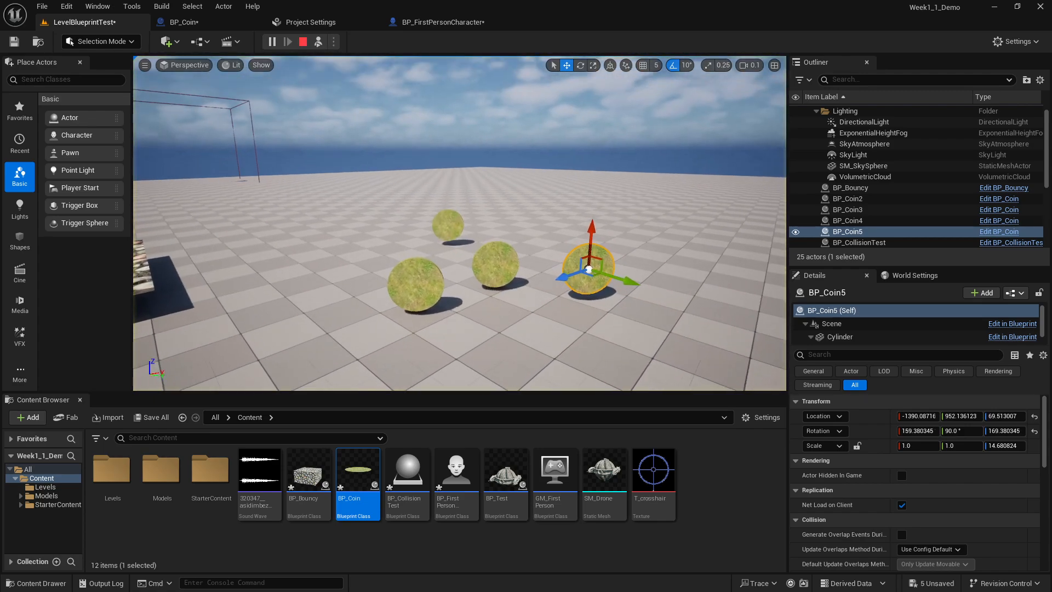
pyautogui.moveTo(529, 298); pyautogui.dragTo(537, 294, button='right')
pyautogui.click(528, 298)
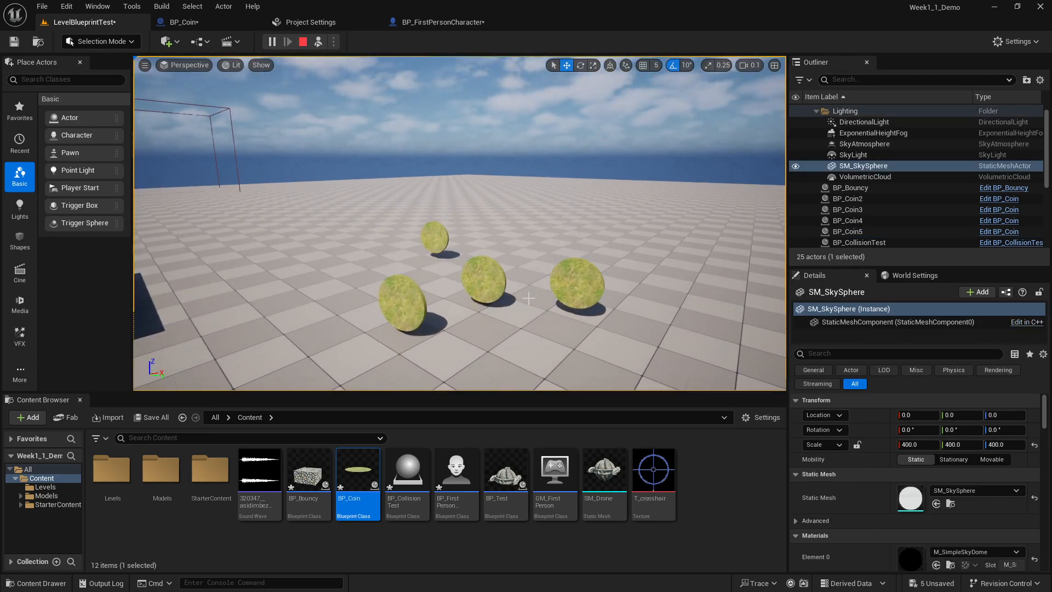
pyautogui.click(408, 299)
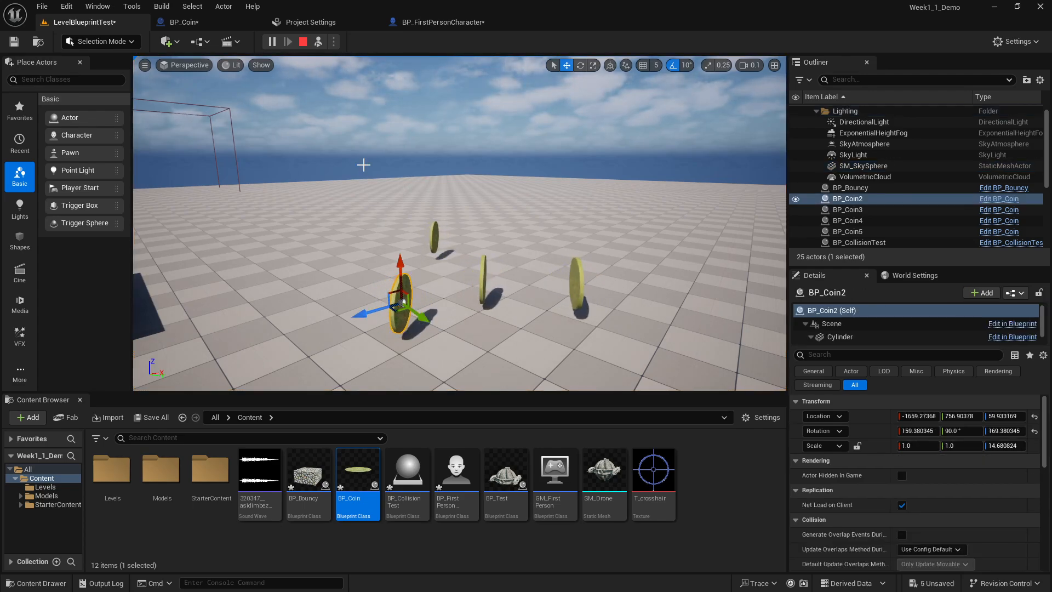
pyautogui.click(303, 42)
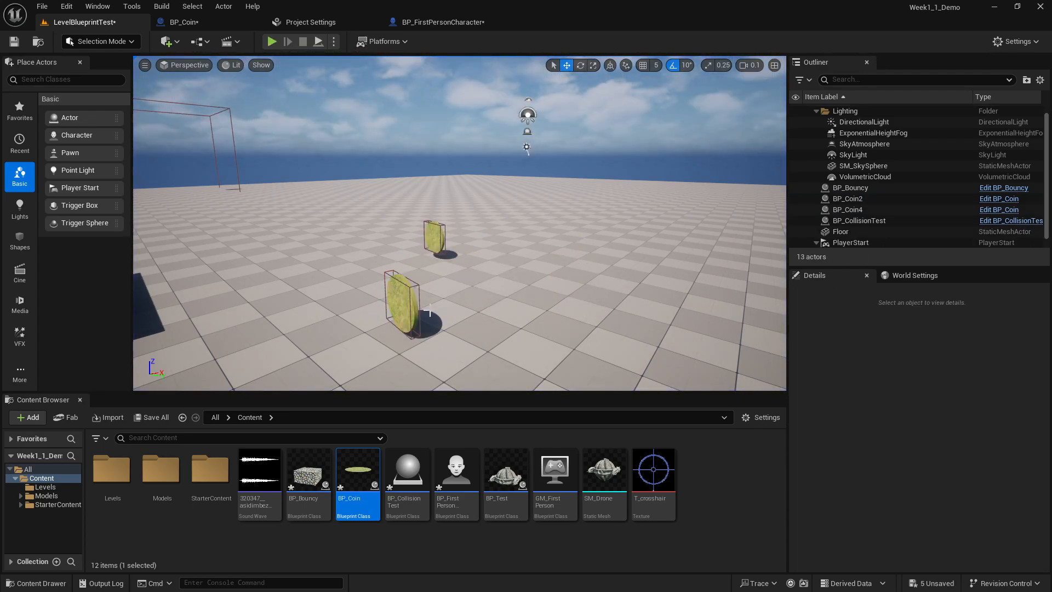
# Step: Delete the BP_Coin2 actor and move BP_Coin4 to about X -1467, Y 725, Z 125 in the level
pyautogui.click(395, 307)
pyautogui.press('Delete')
pyautogui.click(432, 240)
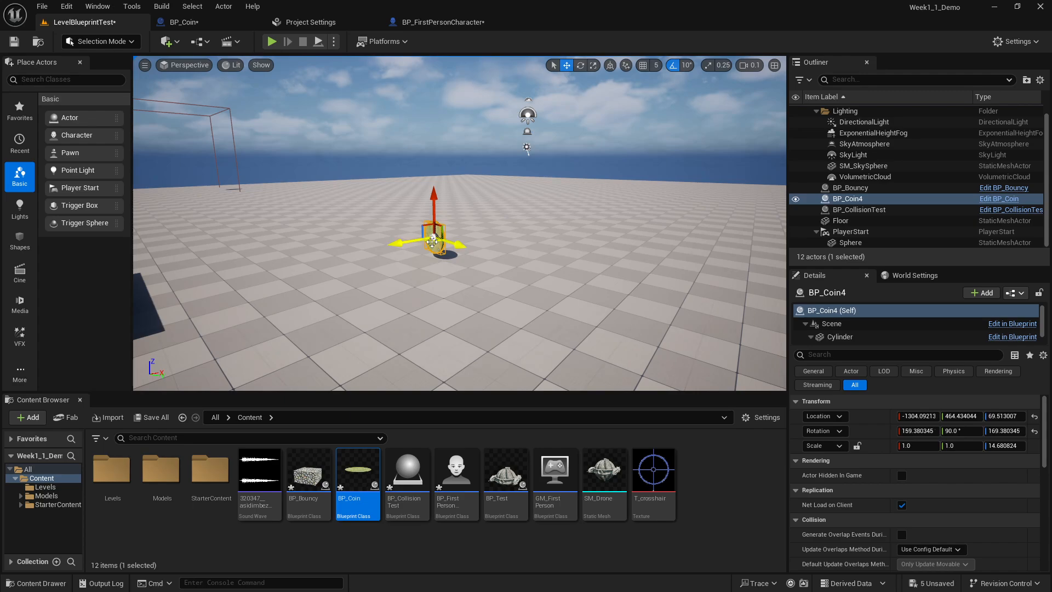
pyautogui.moveTo(433, 240); pyautogui.dragTo(423, 294)
pyautogui.hotkey('ctrl', 'z')
pyautogui.keyDown('alt'); pyautogui.moveTo(455, 212); pyautogui.dragTo(455, 257); pyautogui.keyUp('alt')
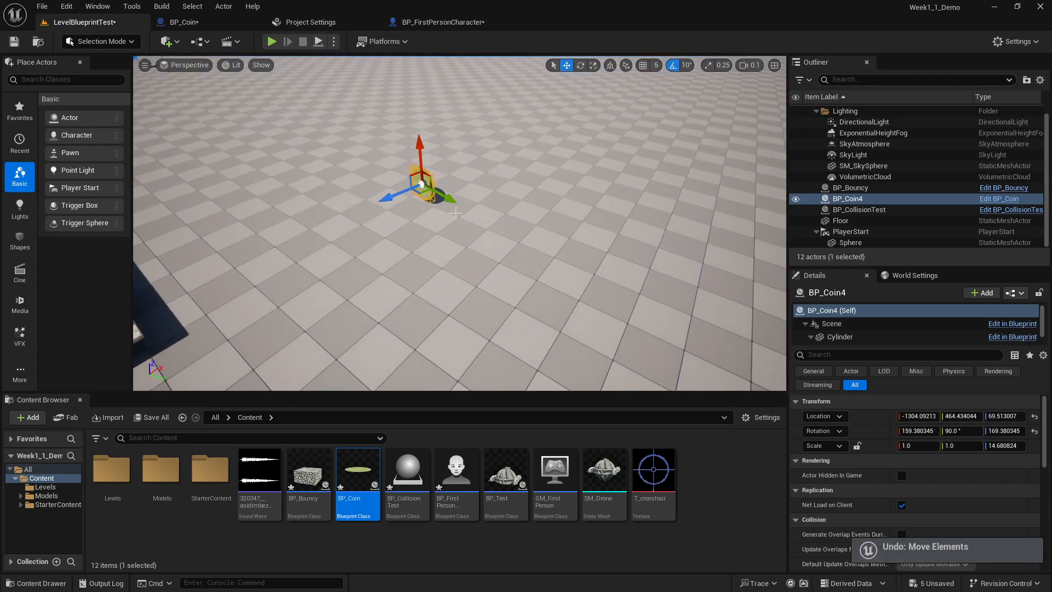
pyautogui.moveTo(417, 192); pyautogui.dragTo(459, 225)
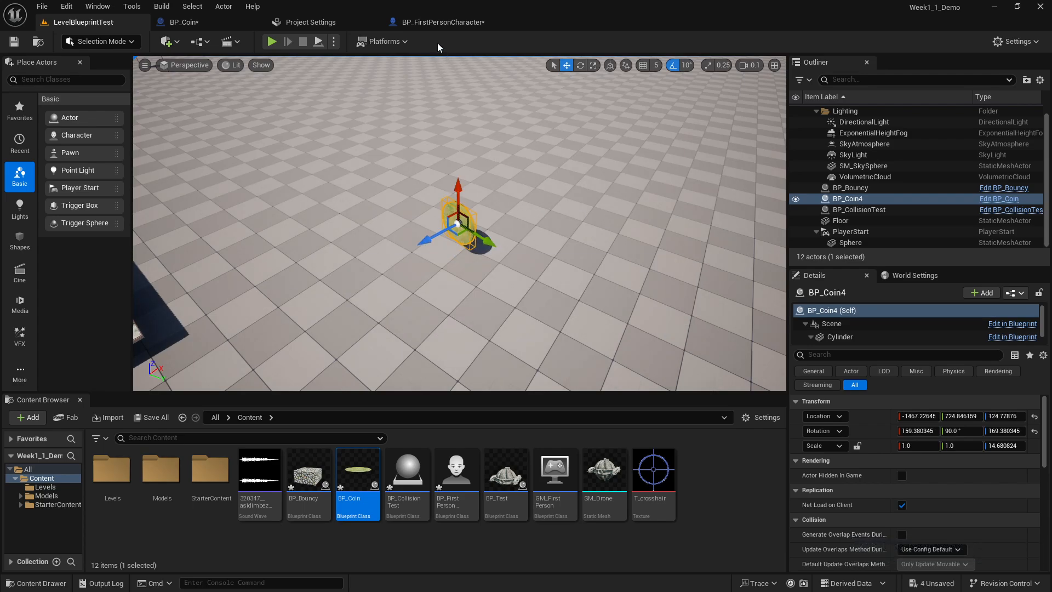
# Step: Return to BP_Coin's event graph and move the Set Relative Rotation node higher, clear of the Spin timeline
pyautogui.click(441, 22)
pyautogui.click(313, 22)
pyautogui.click(213, 21)
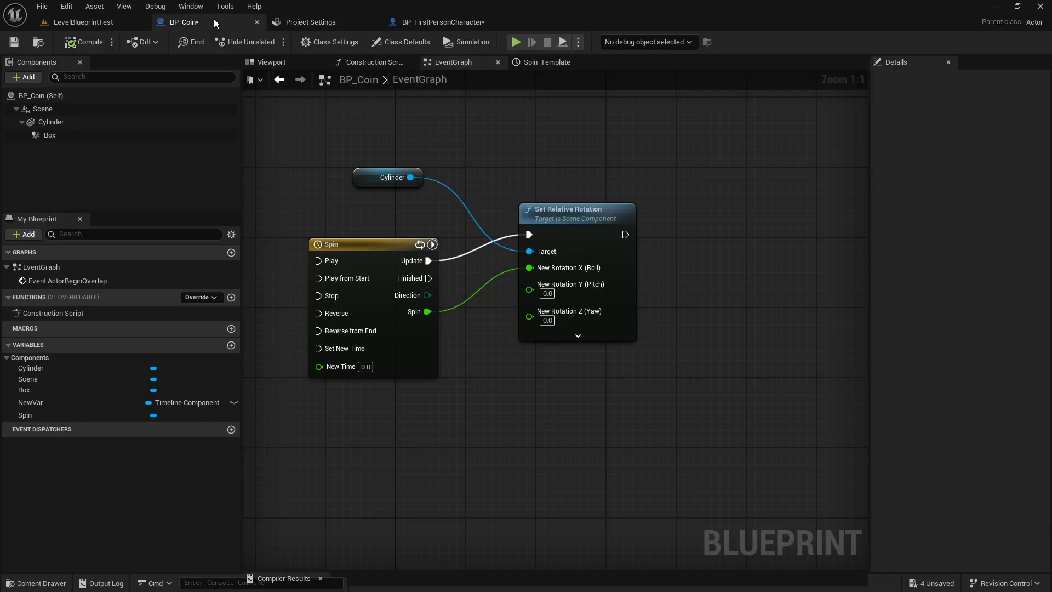
pyautogui.moveTo(615, 111); pyautogui.dragTo(534, 145, button='right')
pyautogui.moveTo(508, 249); pyautogui.dragTo(490, 195)
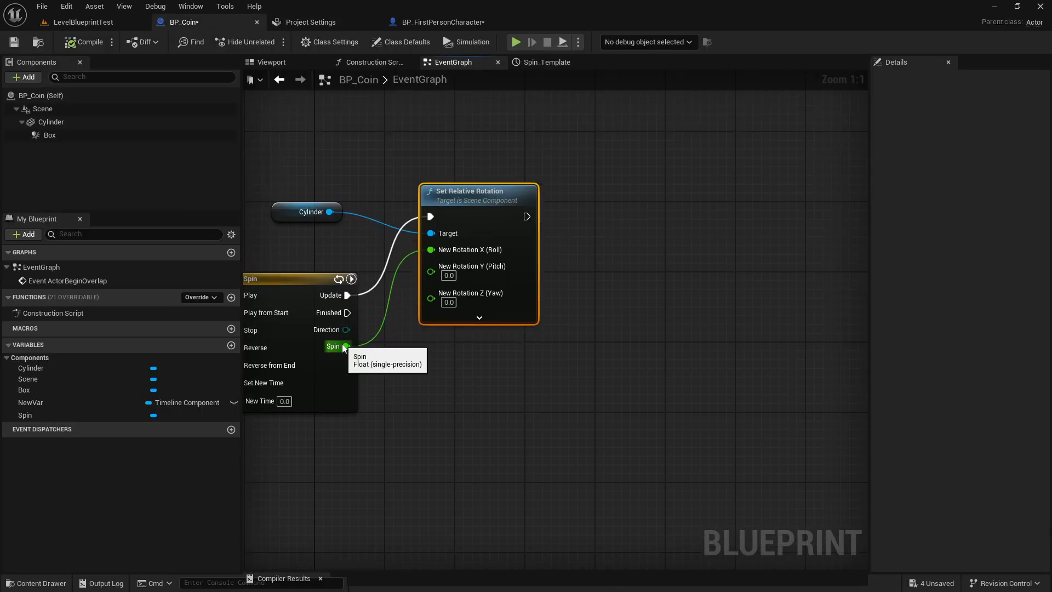
# Step: Add a Print String node with its Duration fed by the Spin output, and execute it after Set Relative Rotation
pyautogui.moveTo(344, 347); pyautogui.dragTo(615, 193)
pyautogui.write('Print')
pyautogui.press('Return')
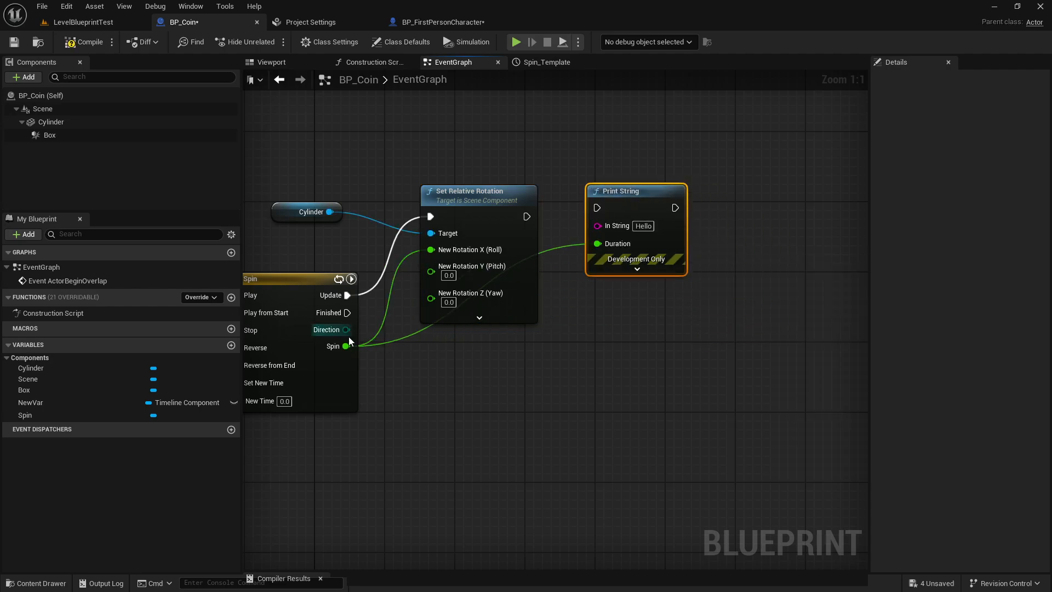
pyautogui.moveTo(527, 217); pyautogui.dragTo(596, 208)
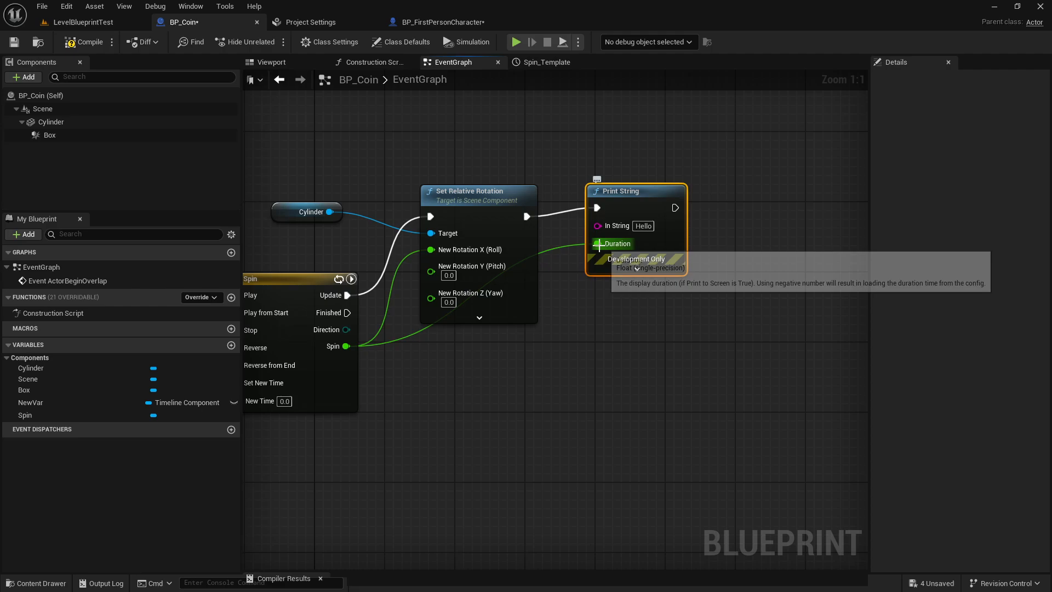
# Step: Rewire the Spin output from Print String's Duration to its In String, and set the Print String's Key to Spin
pyautogui.moveTo(597, 244)
pyautogui.keyDown('ctrl'); pyautogui.mouseDown()
pyautogui.moveTo(567, 237)
pyautogui.moveTo(597, 225)
pyautogui.mouseUp(); pyautogui.keyUp('ctrl')
pyautogui.click(637, 253)
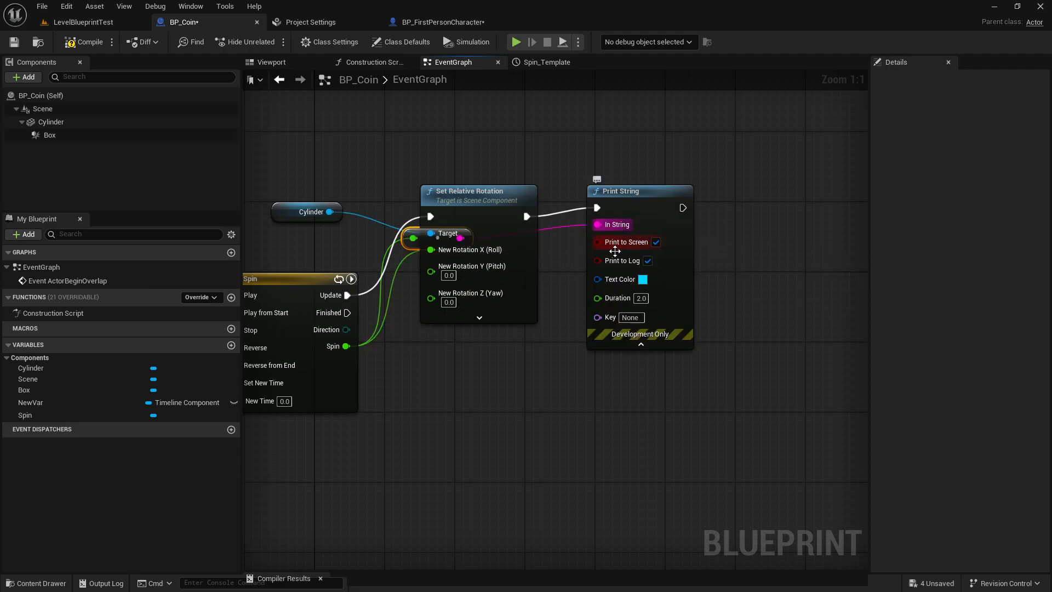
pyautogui.click(640, 318)
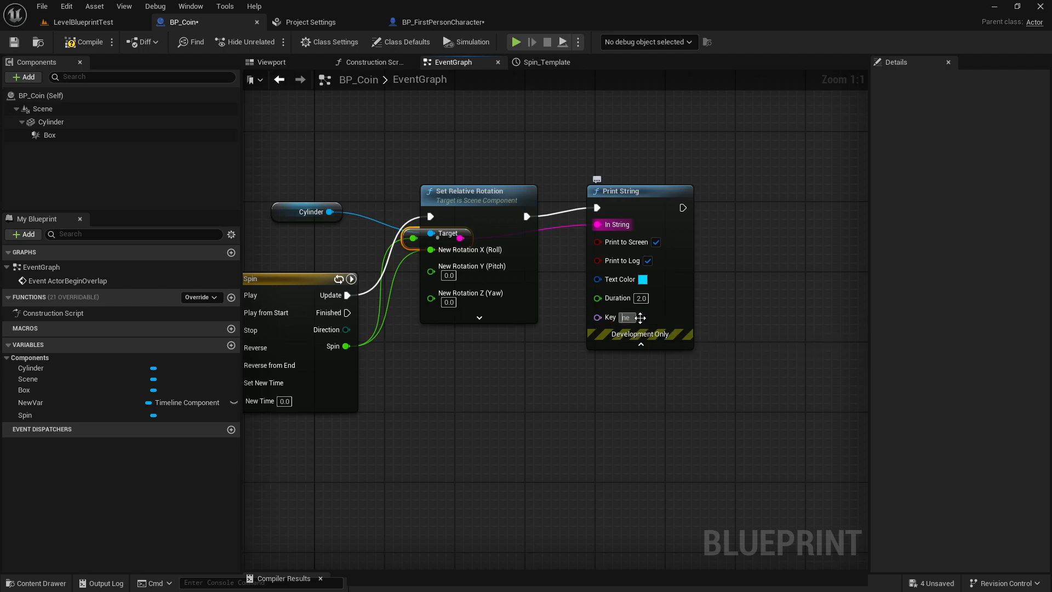
pyautogui.write('Spin')
pyautogui.press('Return')
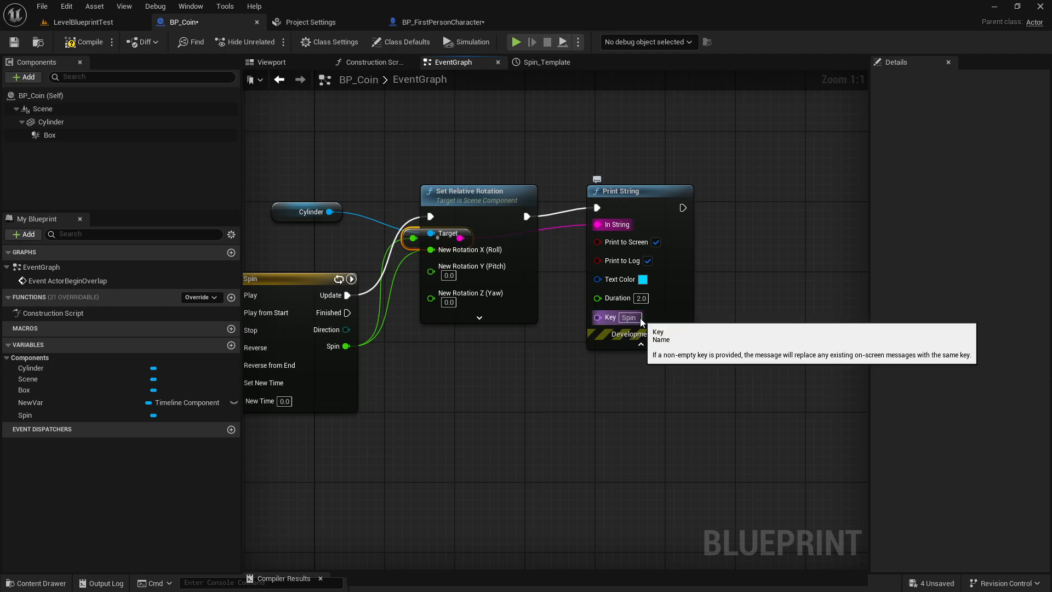
# Step: Compile BP_Coin, run the level to watch the printed Spin values beside the rotating coin, and stop the run
pyautogui.click(71, 43)
pyautogui.click(83, 22)
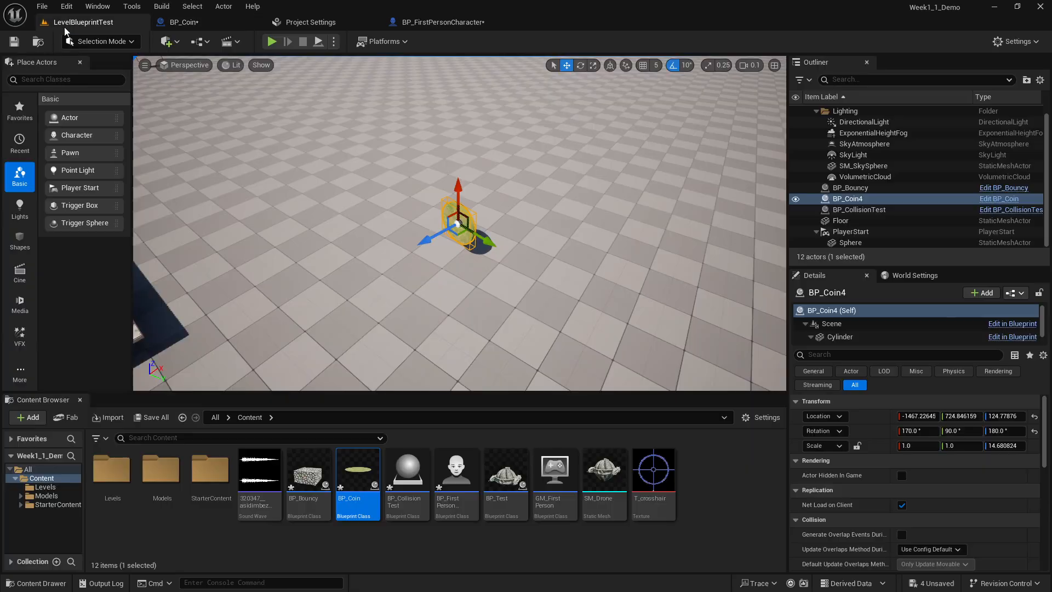
pyautogui.click(272, 41)
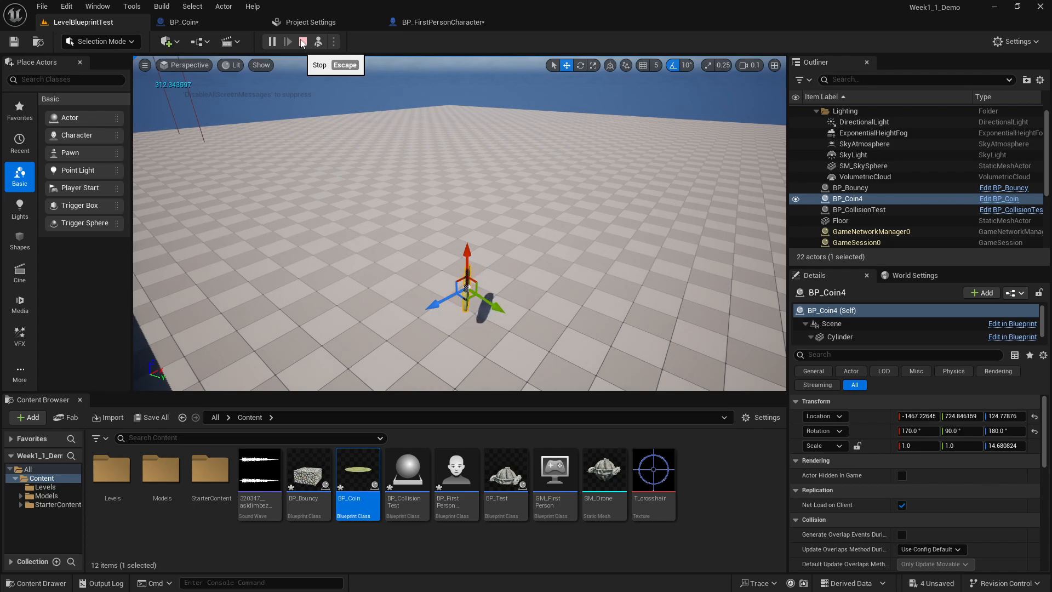
pyautogui.click(302, 43)
# Step: Return to BP_Coin's event graph and delete the Print String node together with its float-to-string conversion node
pyautogui.click(412, 21)
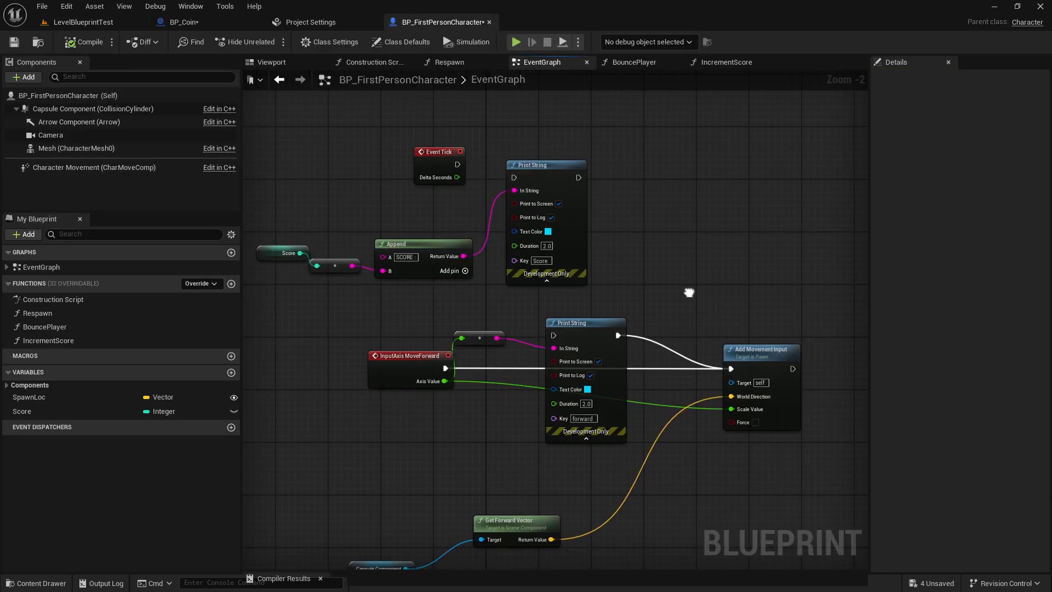
pyautogui.click(310, 22)
pyautogui.click(184, 21)
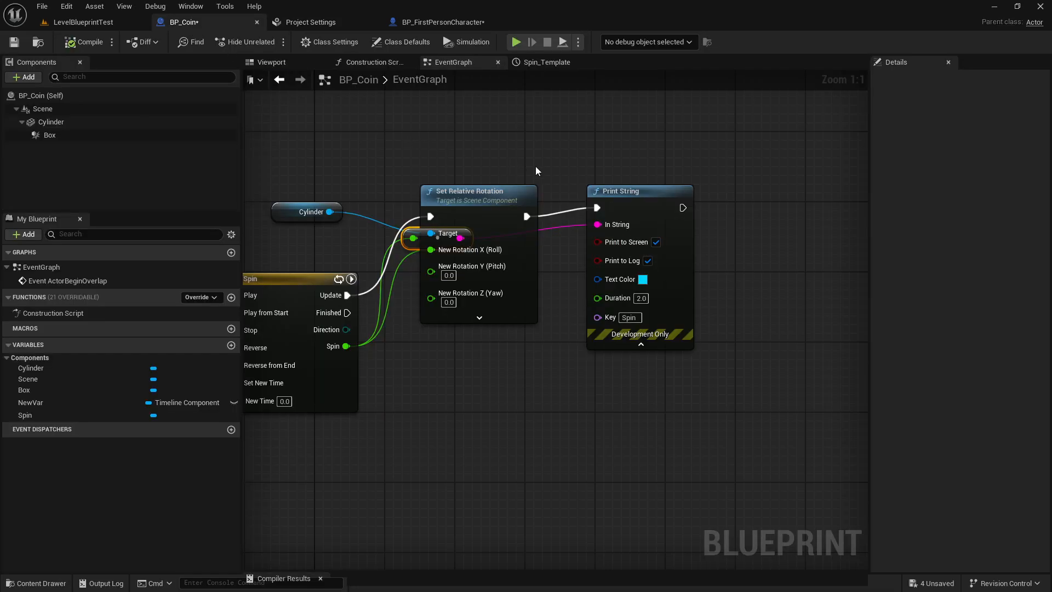
pyautogui.moveTo(560, 156); pyautogui.dragTo(718, 314)
pyautogui.press('Delete')
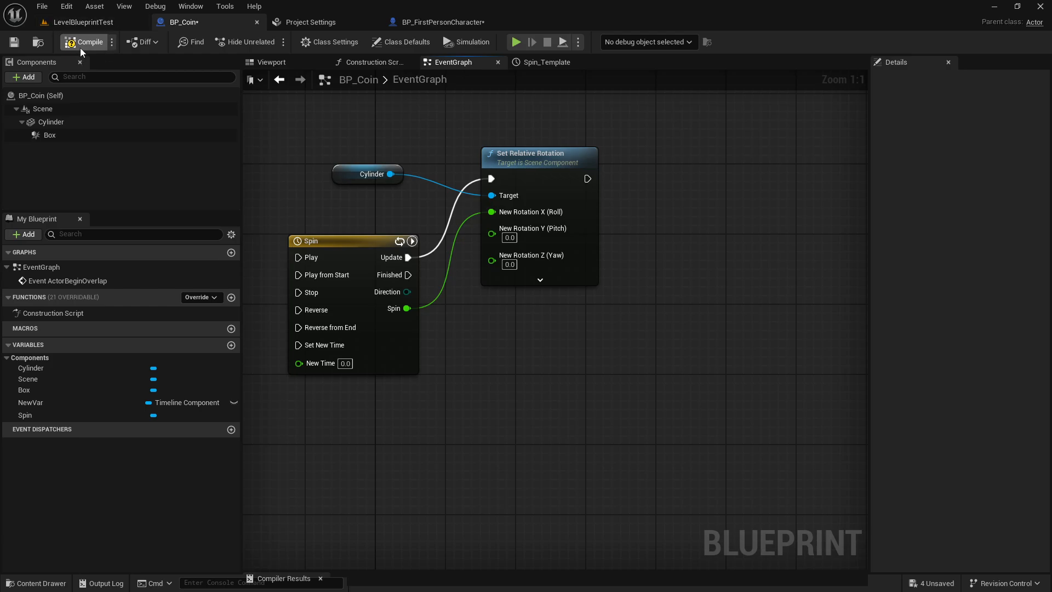
# Step: Duplicate BP_Coin4 in the level to form two parallel rows of four coins on the floor
pyautogui.click(79, 22)
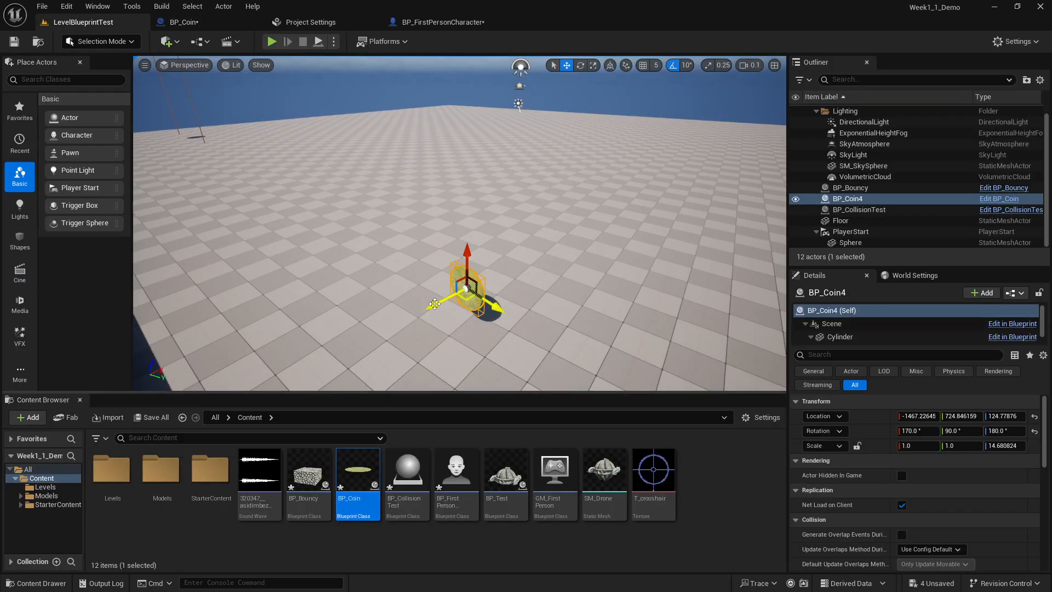
pyautogui.keyDown('alt'); pyautogui.moveTo(441, 304); pyautogui.dragTo(558, 251); pyautogui.keyUp('alt')
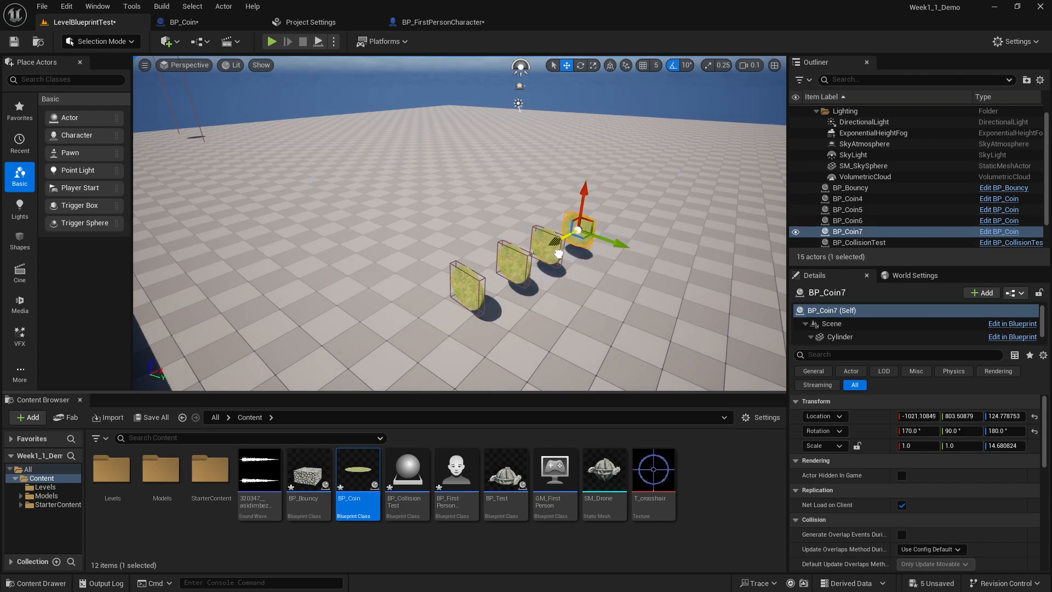
pyautogui.keyDown('alt'); pyautogui.moveTo(624, 246); pyautogui.dragTo(675, 262); pyautogui.keyUp('alt')
pyautogui.keyDown('alt'); pyautogui.moveTo(605, 262); pyautogui.dragTo(497, 335); pyautogui.keyUp('alt')
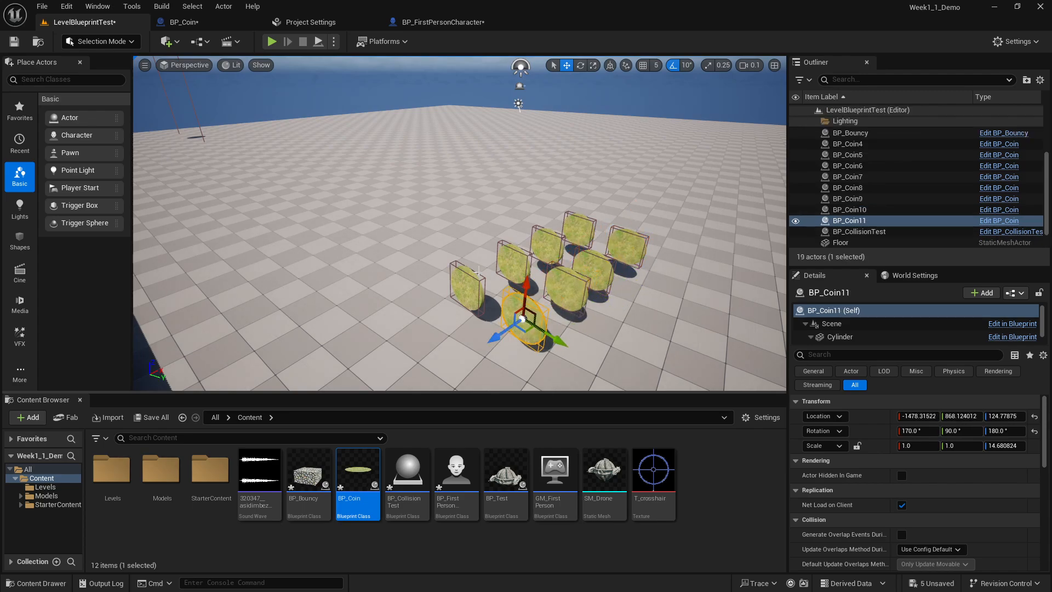
# Step: Simulate the level, view the eight spinning coins from closer up, and stop the simulation
pyautogui.click(318, 43)
pyautogui.moveTo(486, 180); pyautogui.dragTo(499, 201, button='right')
pyautogui.click(485, 180)
pyautogui.press('w')
pyautogui.press('w')
pyautogui.moveTo(517, 251); pyautogui.dragTo(516, 241, button='right')
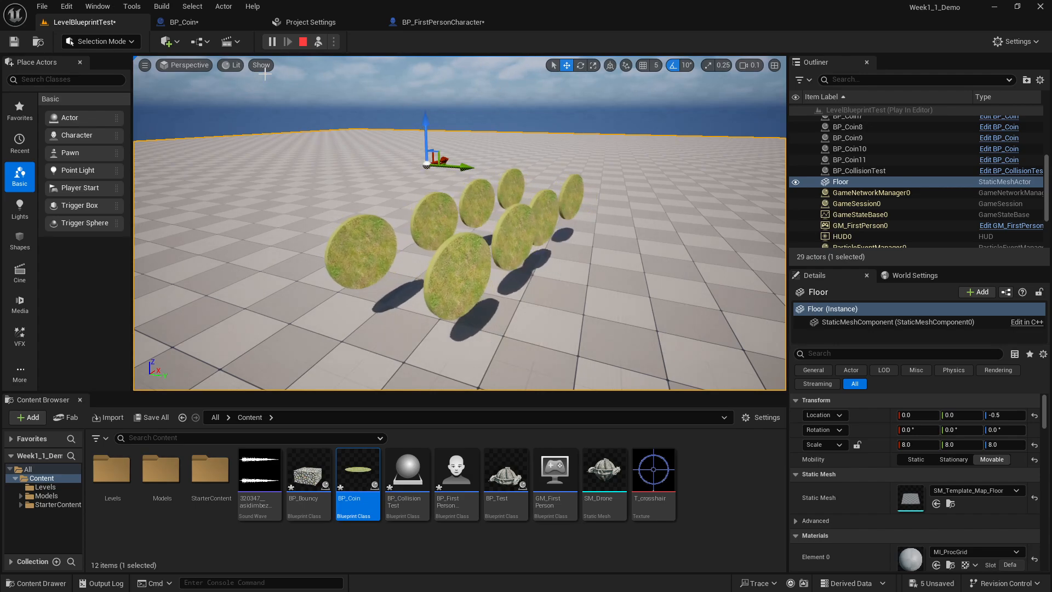
pyautogui.click(303, 42)
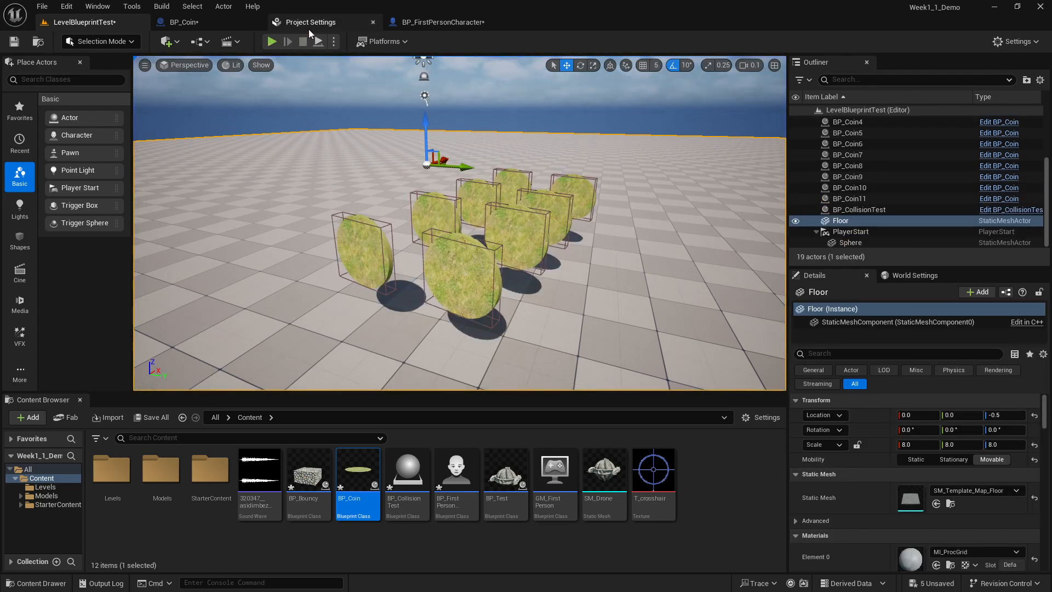
# Step: Review BP_Coin's Spin timeline nodes in the event graph, and examine the timeline's curve, length, autoplay and loop settings
pyautogui.click(445, 22)
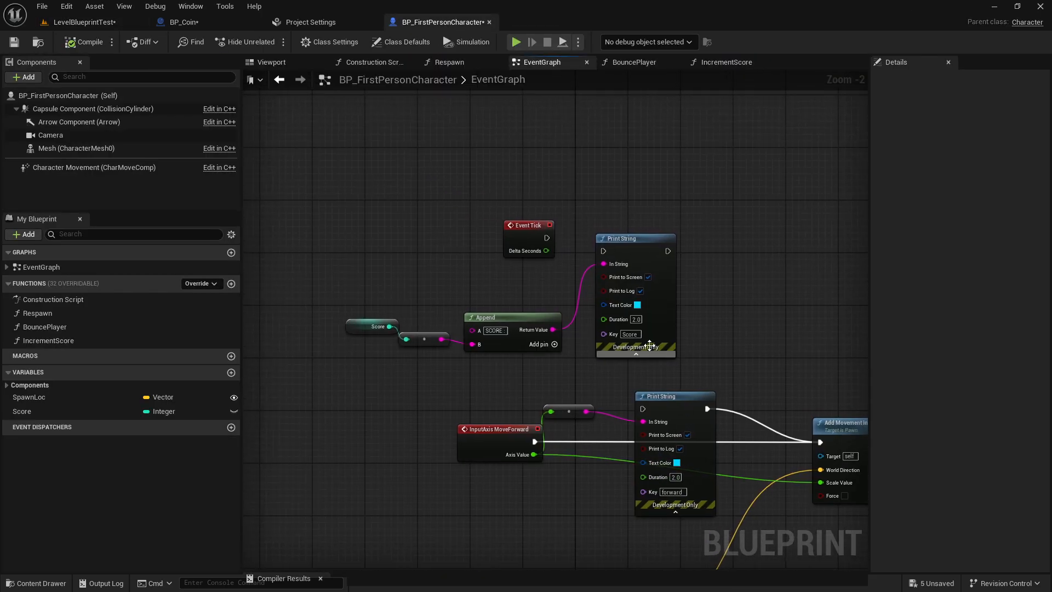
pyautogui.click(186, 24)
pyautogui.moveTo(434, 398); pyautogui.dragTo(536, 391, button='right')
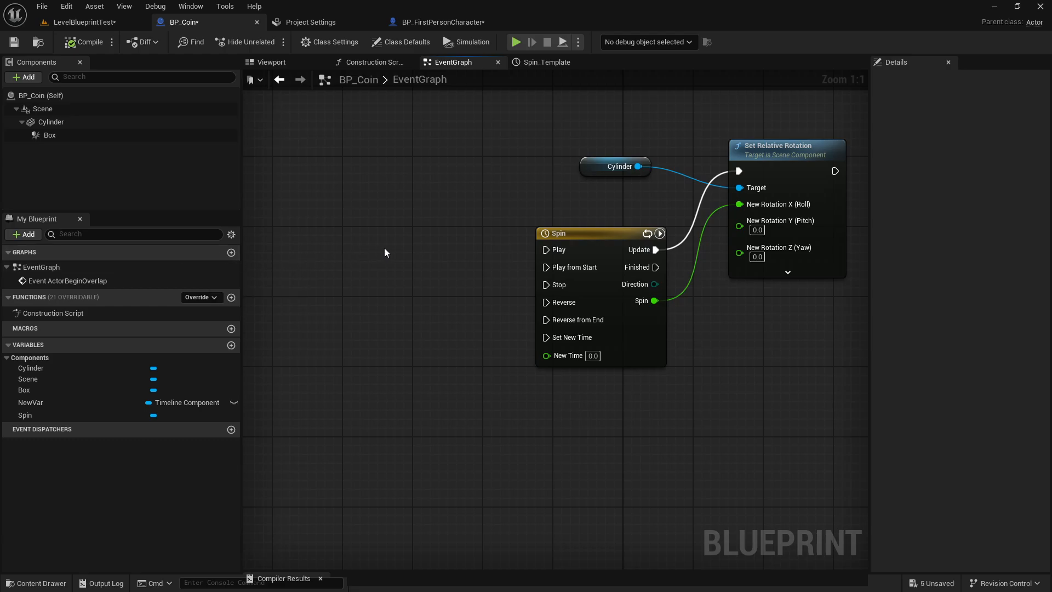
pyautogui.moveTo(383, 247); pyautogui.dragTo(279, 243, button='right')
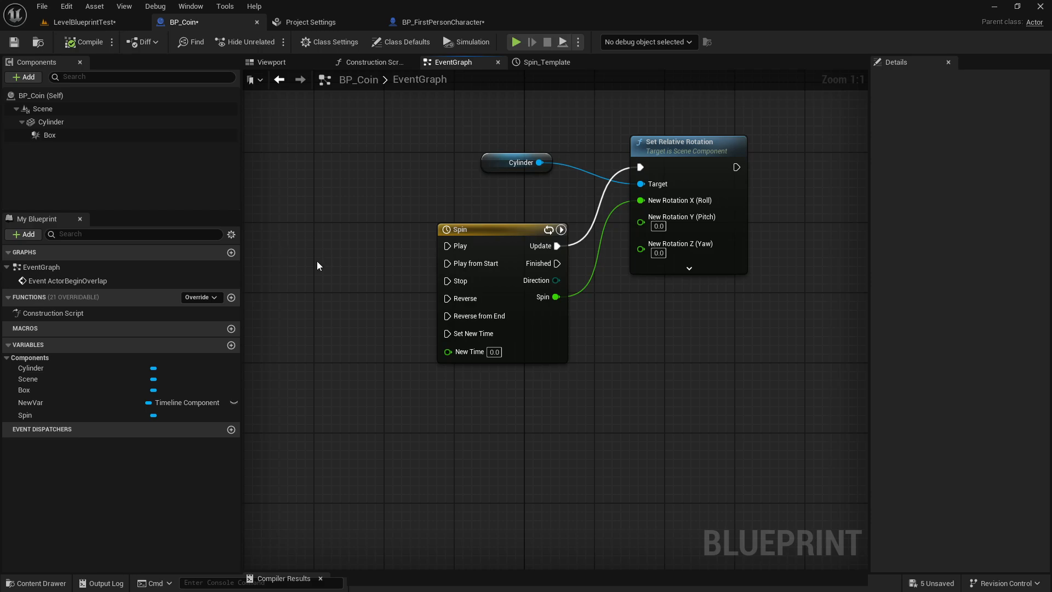
pyautogui.moveTo(345, 242); pyautogui.dragTo(414, 220, button='right')
pyautogui.moveTo(418, 285); pyautogui.dragTo(476, 230, button='right')
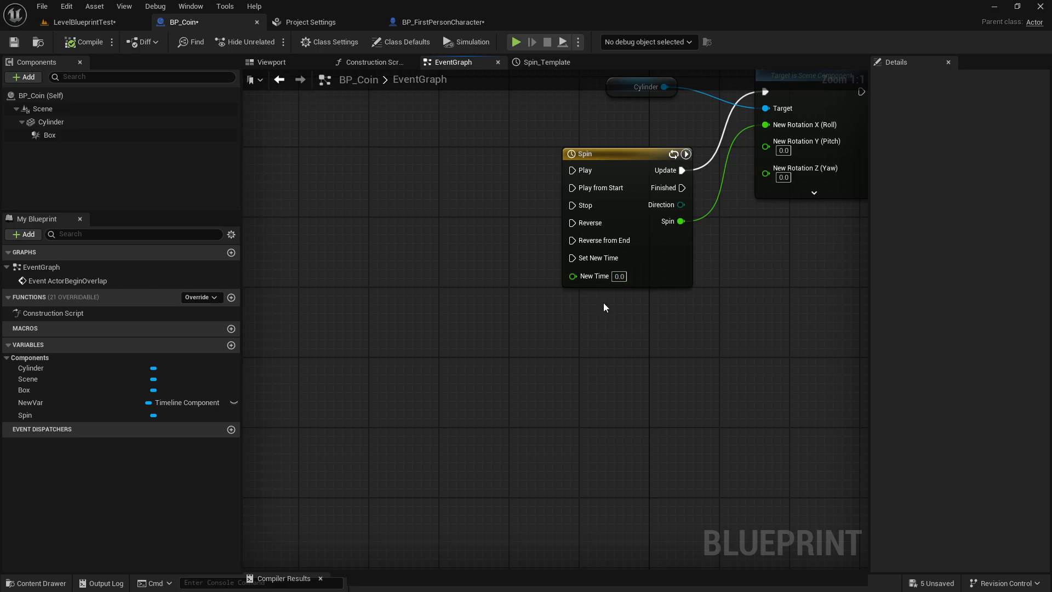
pyautogui.moveTo(600, 303); pyautogui.dragTo(450, 384, button='right')
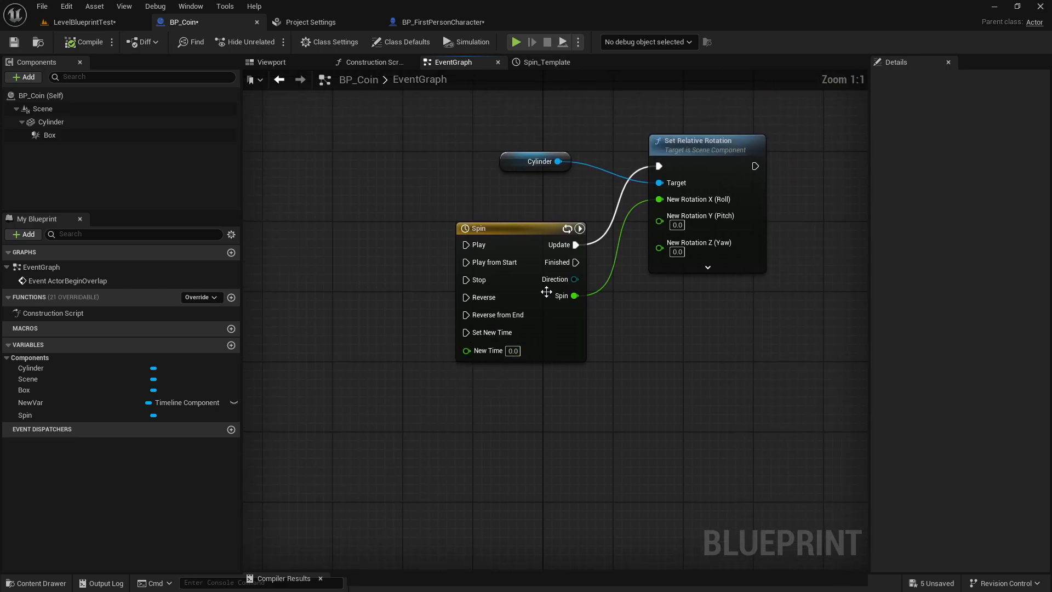
pyautogui.doubleClick(530, 249)
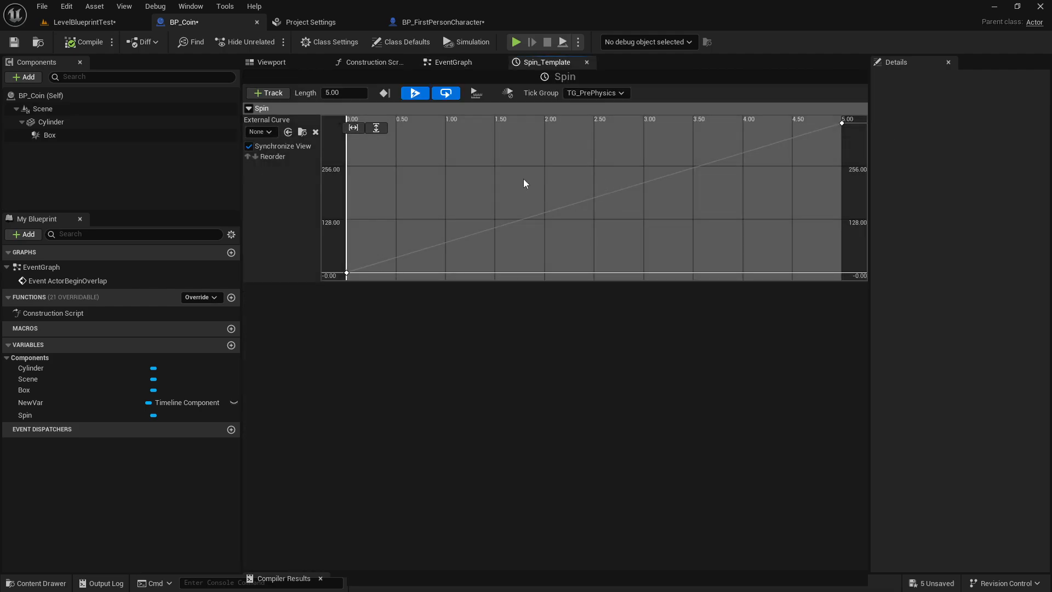
pyautogui.click(465, 65)
# Step: Add a Random Float node to BP_Coin's event graph and place it below and to the left of the Spin timeline
pyautogui.moveTo(623, 412)
pyautogui.mouseDown(button='right')
pyautogui.moveTo(714, 369)
pyautogui.moveTo(631, 422)
pyautogui.mouseUp(button='right')
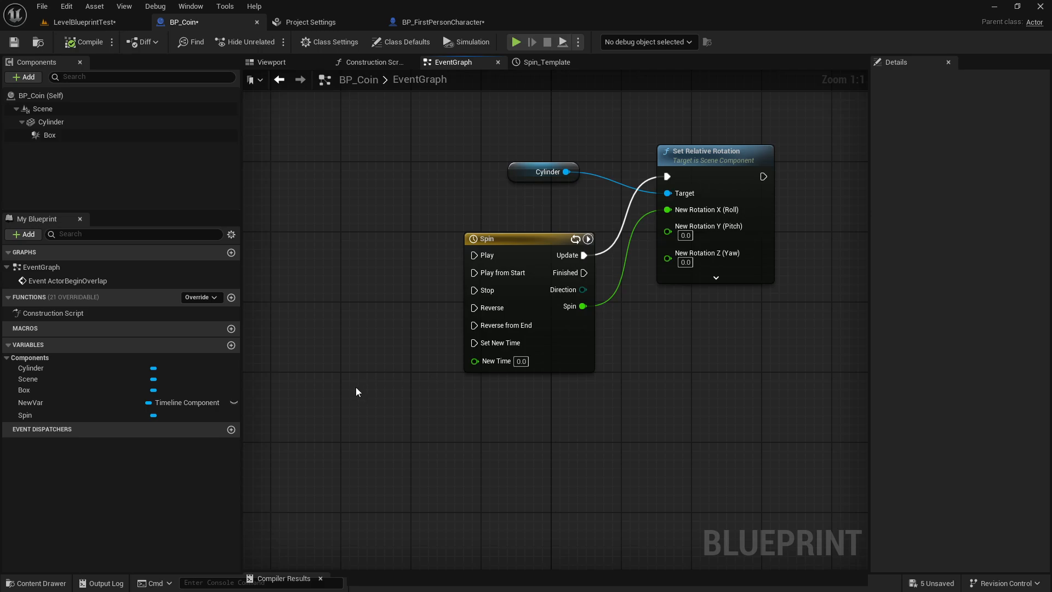
pyautogui.moveTo(354, 389); pyautogui.dragTo(423, 359, button='right')
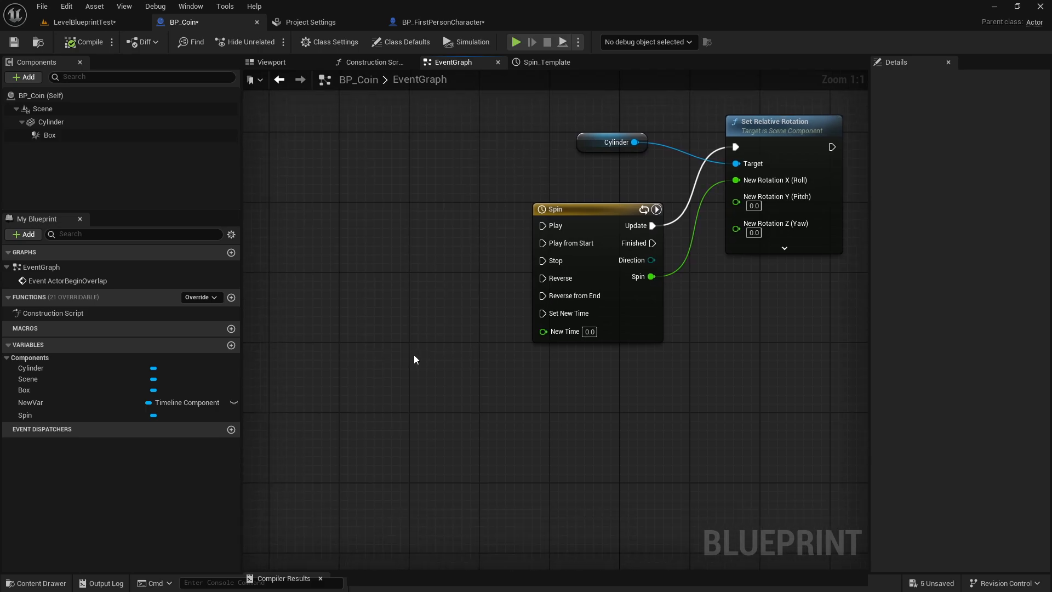
pyautogui.moveTo(432, 336); pyautogui.dragTo(437, 325, button='right')
pyautogui.rightClick(436, 324)
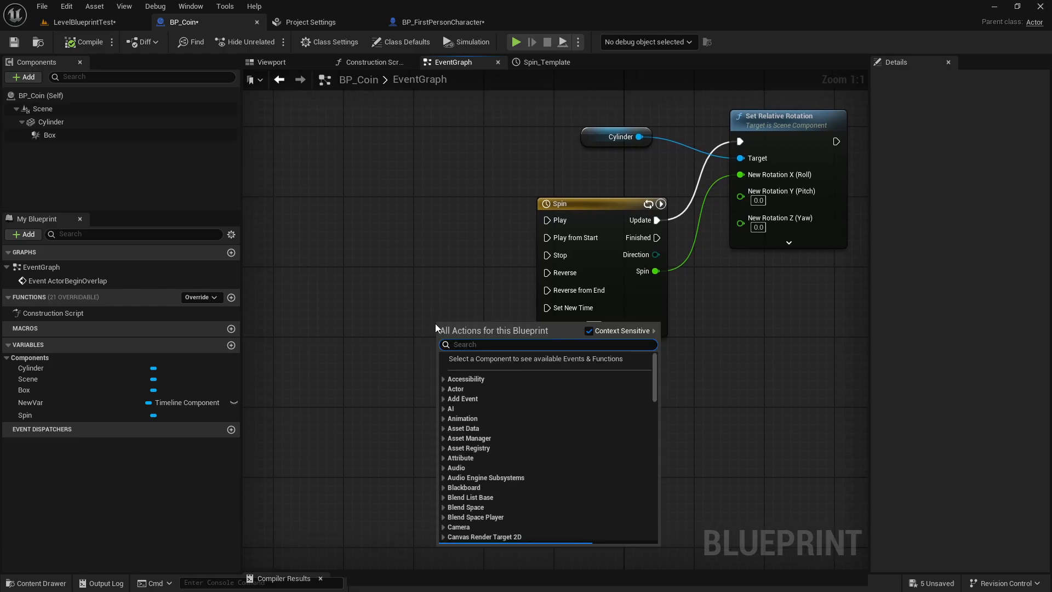
pyautogui.write('Random')
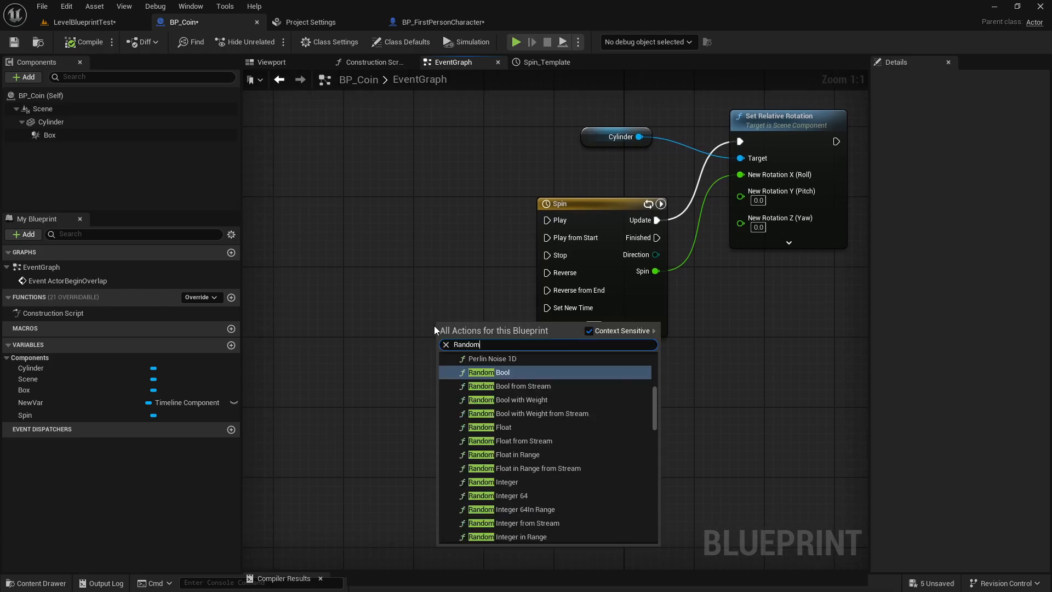
pyautogui.write(' Float')
pyautogui.press('Return')
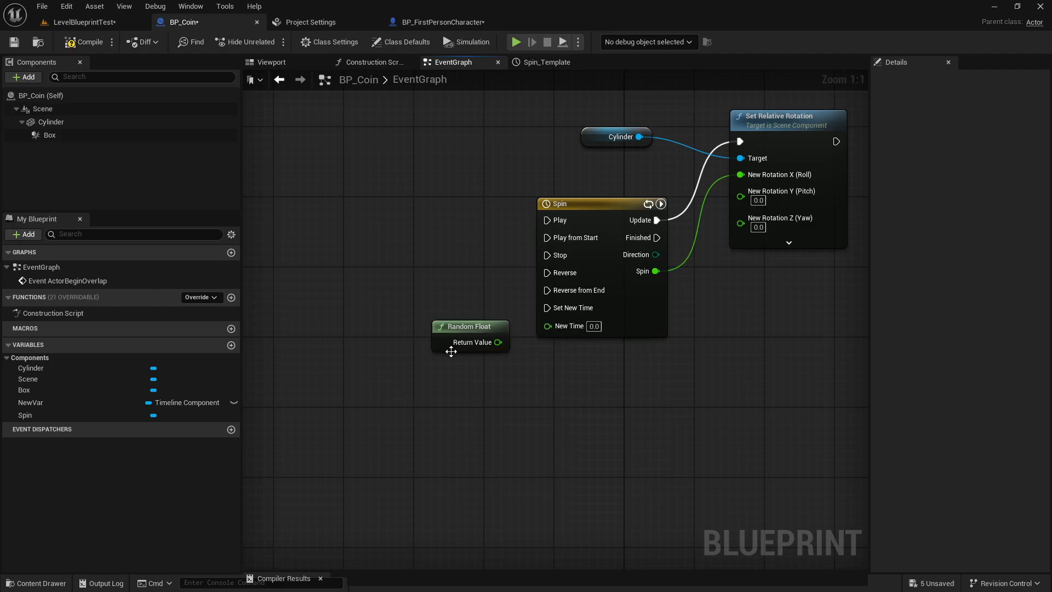
pyautogui.moveTo(451, 351); pyautogui.dragTo(414, 367)
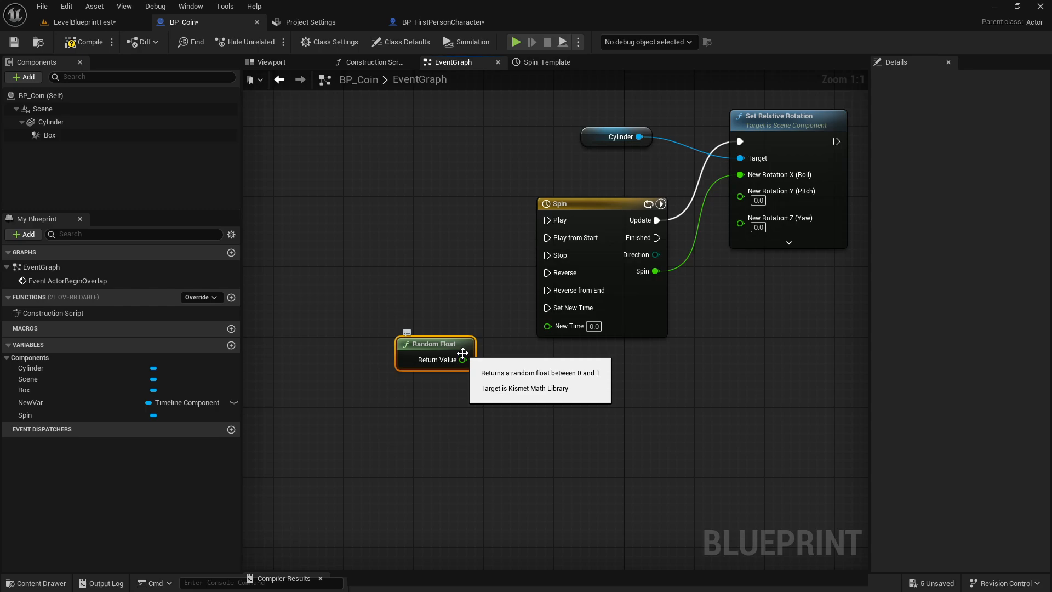
pyautogui.click(571, 443)
pyautogui.moveTo(571, 443); pyautogui.dragTo(548, 468, button='right')
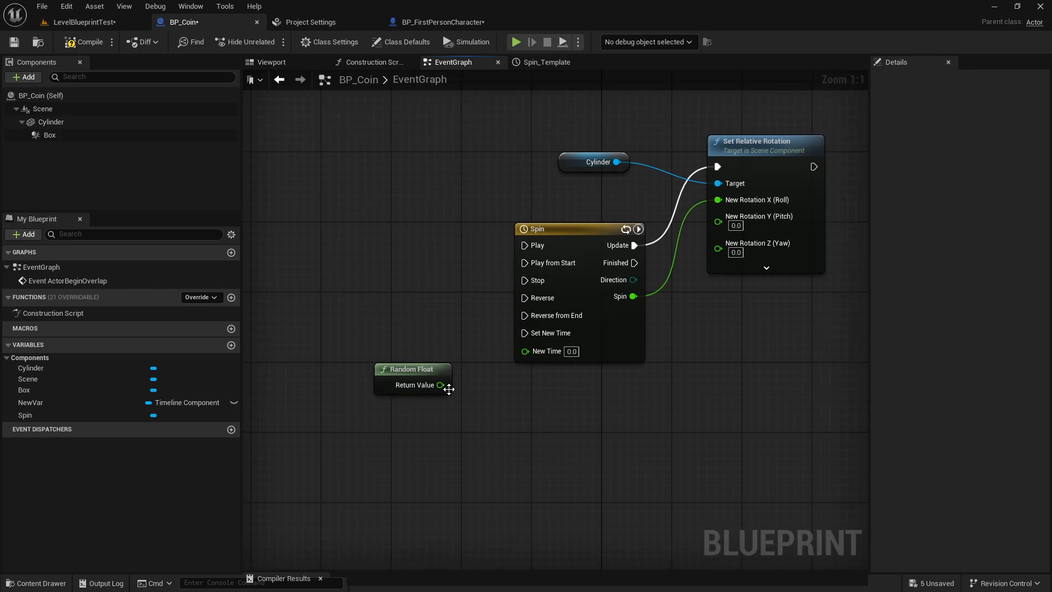
# Step: Feed the Random Float's return value into a new Multiply node and set its second factor to 360
pyautogui.moveTo(441, 385); pyautogui.dragTo(482, 433)
pyautogui.write('*')
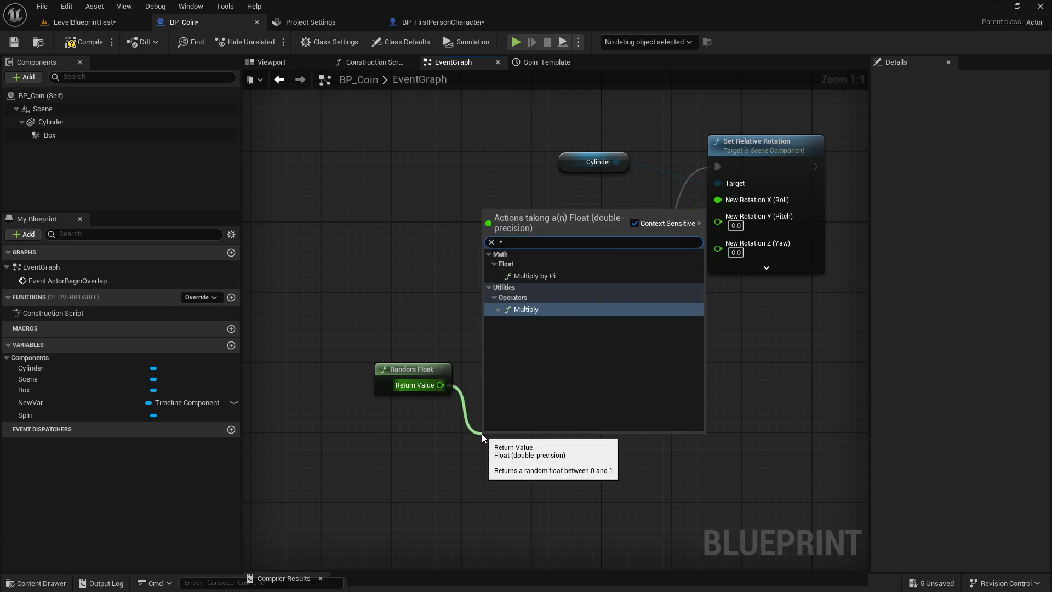
pyautogui.press('Return')
pyautogui.moveTo(546, 440); pyautogui.dragTo(564, 407, button='right')
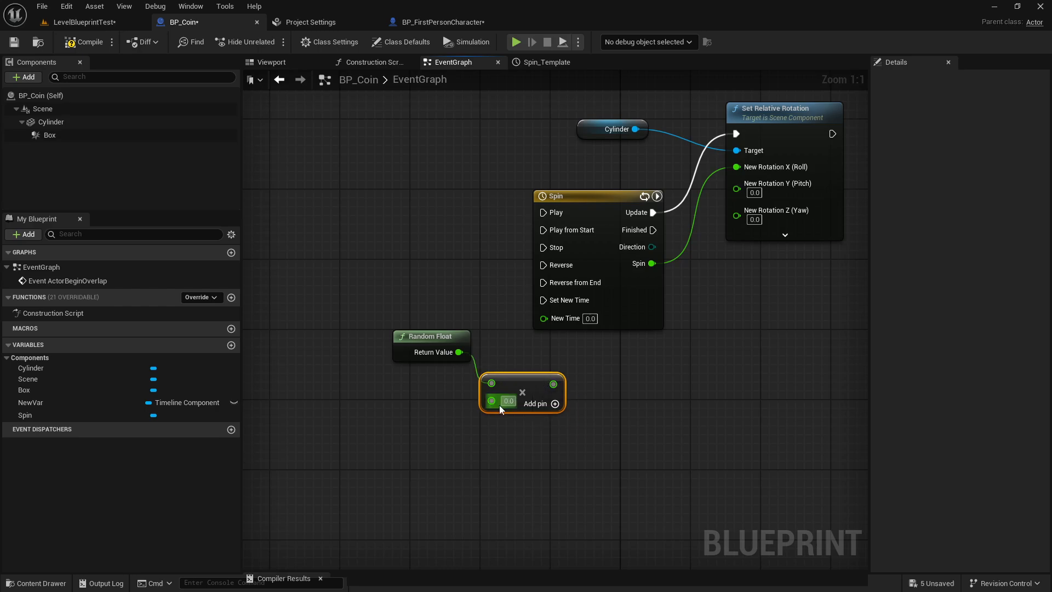
pyautogui.click(502, 402)
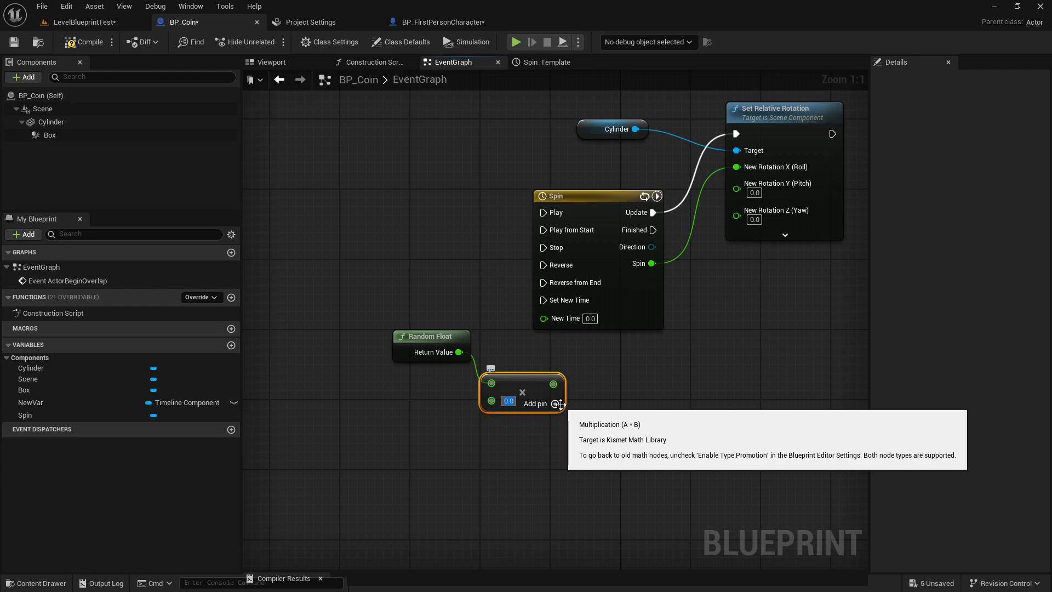
pyautogui.write('360')
pyautogui.press('Return')
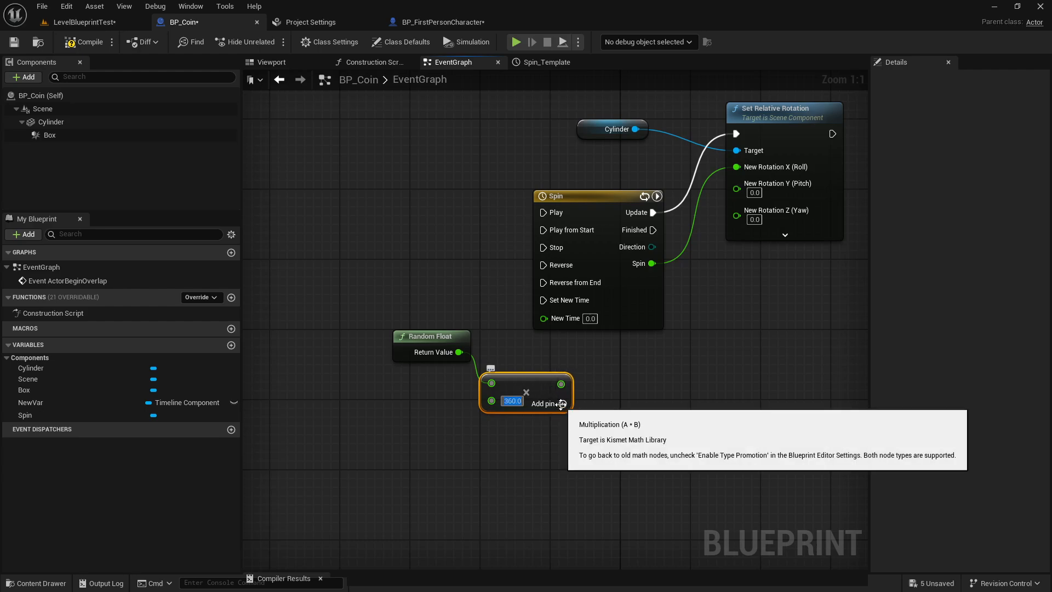
pyautogui.click(652, 406)
pyautogui.moveTo(368, 288); pyautogui.dragTo(538, 459)
pyautogui.click(494, 493)
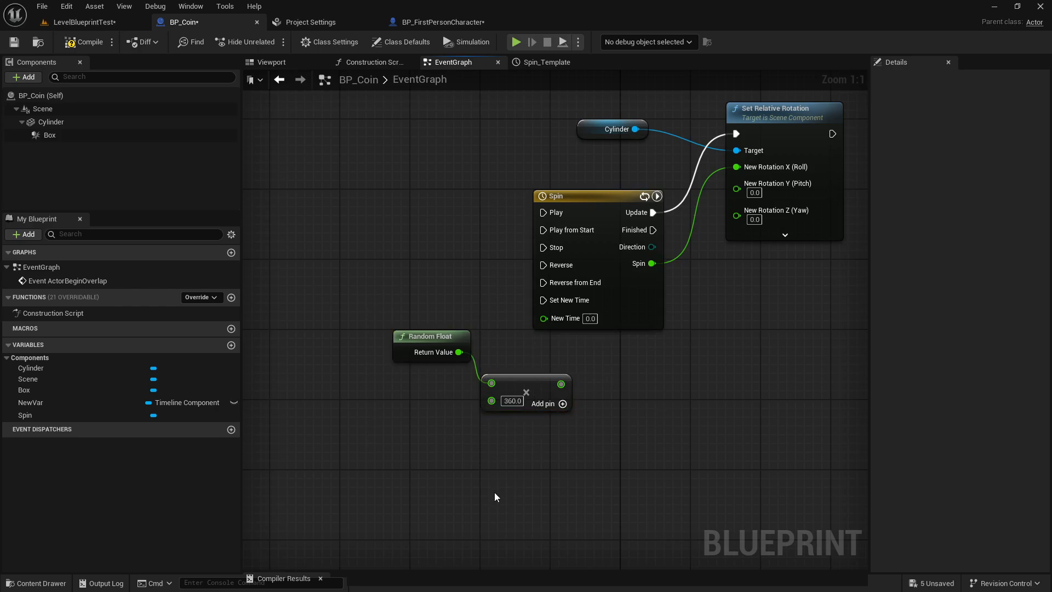
pyautogui.click(405, 337)
pyautogui.click(427, 414)
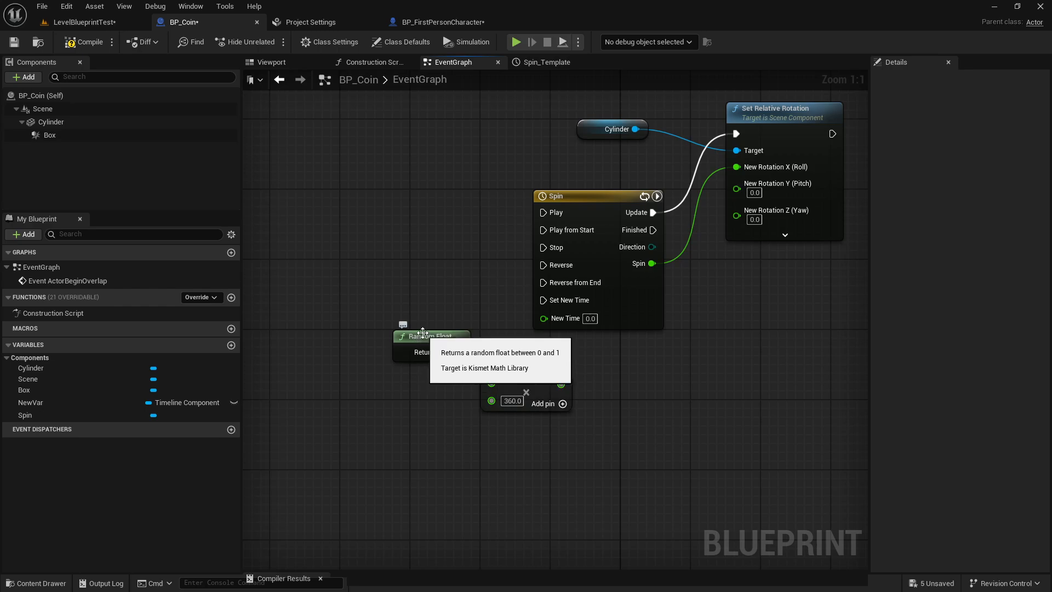
pyautogui.moveTo(460, 352); pyautogui.dragTo(491, 383)
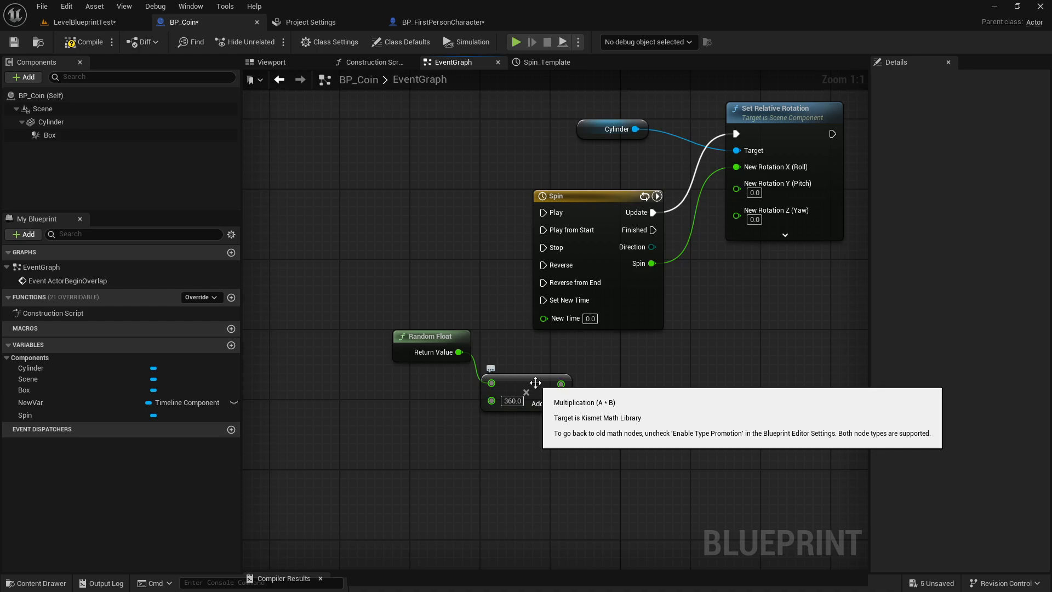
# Step: Connect the Multiply result to the Spin timeline's New Time input, and move the Random Float and Multiply nodes lower, clear of the timeline
pyautogui.moveTo(535, 382); pyautogui.dragTo(550, 320)
pyautogui.moveTo(394, 320); pyautogui.dragTo(527, 461)
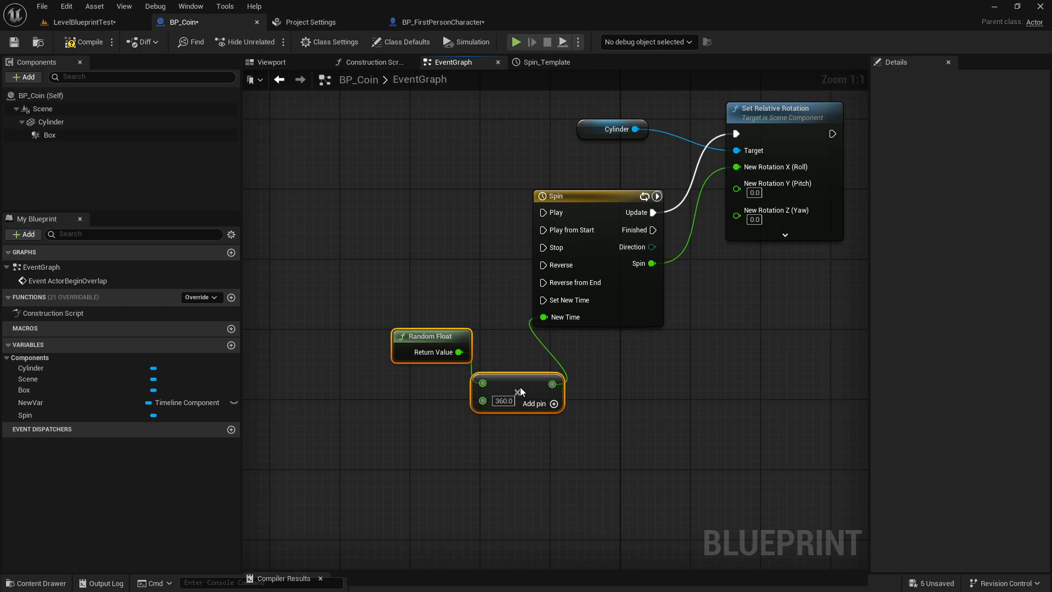
pyautogui.moveTo(521, 387); pyautogui.dragTo(502, 422)
pyautogui.click(622, 419)
pyautogui.moveTo(623, 419); pyautogui.dragTo(656, 488, button='right')
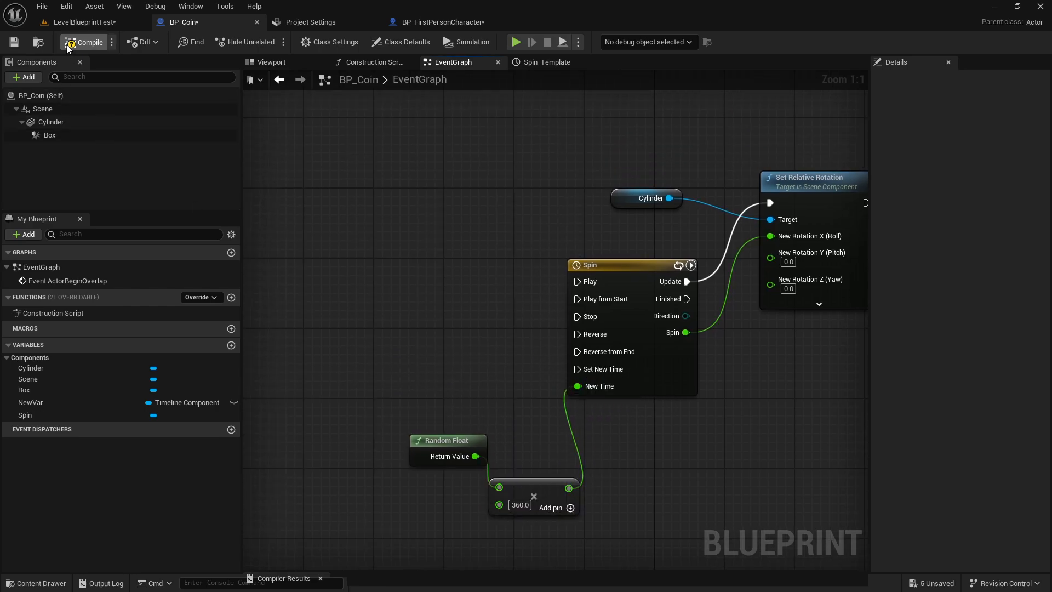
# Step: Play the level ejected from the player to check the coins' spin, and return to BP_Coin's event graph
pyautogui.click(72, 25)
pyautogui.click(318, 43)
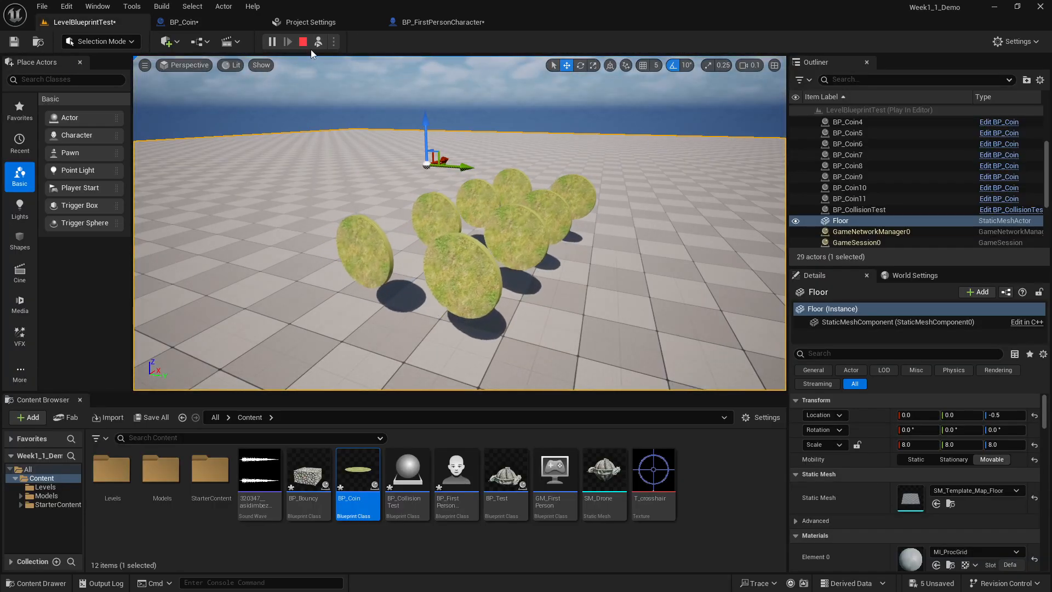
pyautogui.click(183, 22)
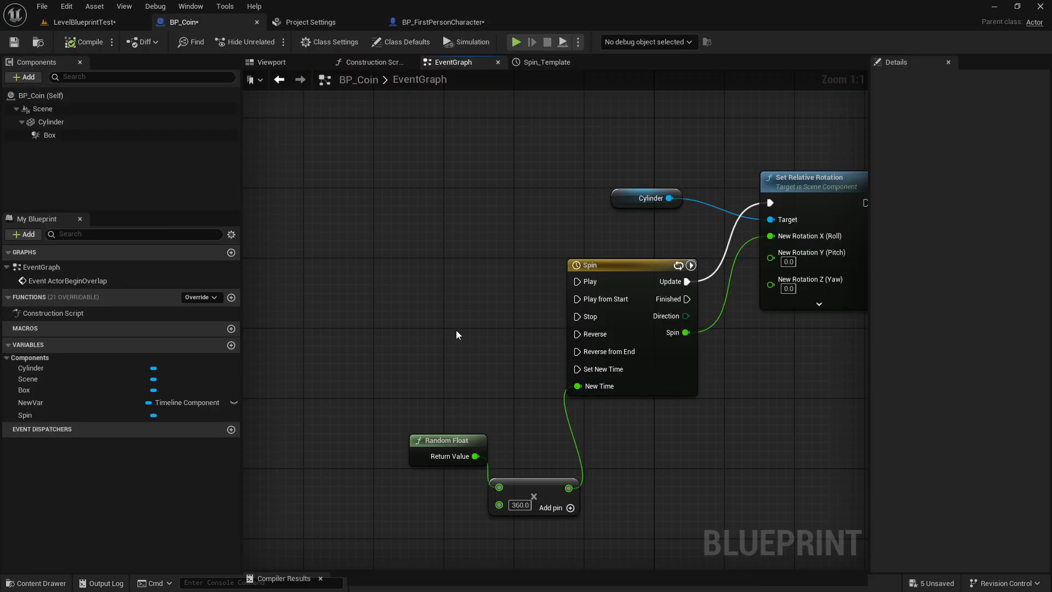
# Step: Add an Event BeginPlay node to BP_Coin's event graph and connect it to the Spin timeline's Set New Time input
pyautogui.rightClick(428, 301)
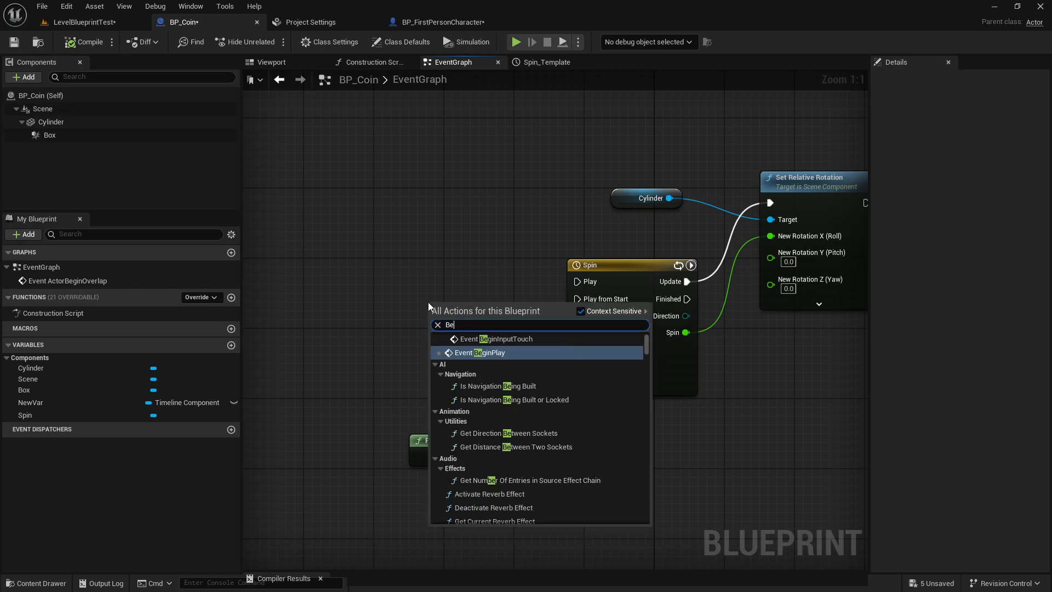
pyautogui.press('Escape')
pyautogui.moveTo(501, 326); pyautogui.dragTo(504, 363)
pyautogui.moveTo(385, 384); pyautogui.dragTo(663, 494)
pyautogui.moveTo(663, 496); pyautogui.dragTo(549, 518, button='right')
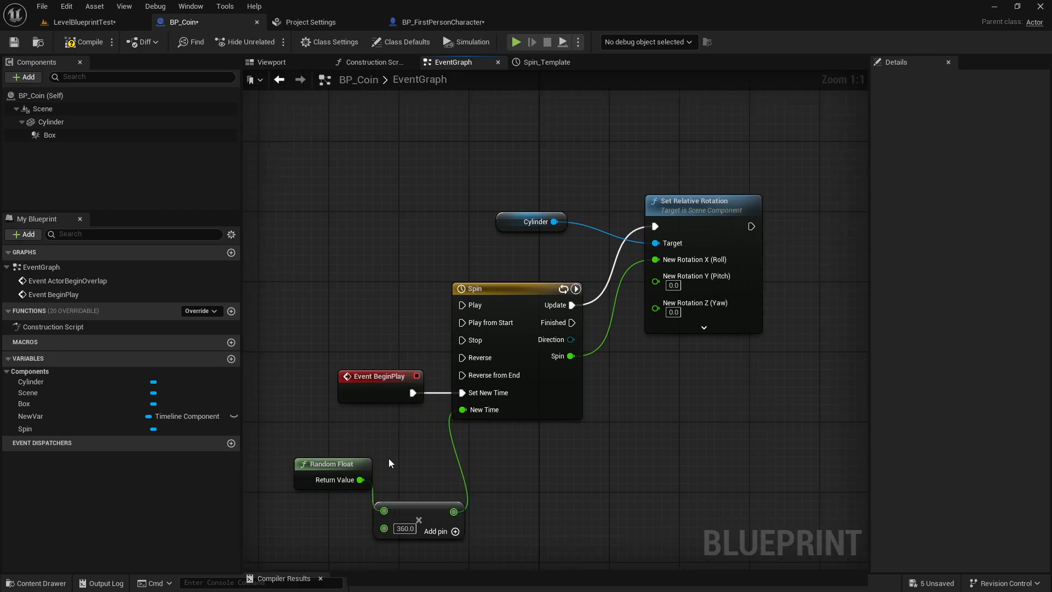
# Step: Set the Multiply node's second factor to 5.0 and check it against the Spin timeline's length
pyautogui.moveTo(395, 443); pyautogui.dragTo(462, 338, button='right')
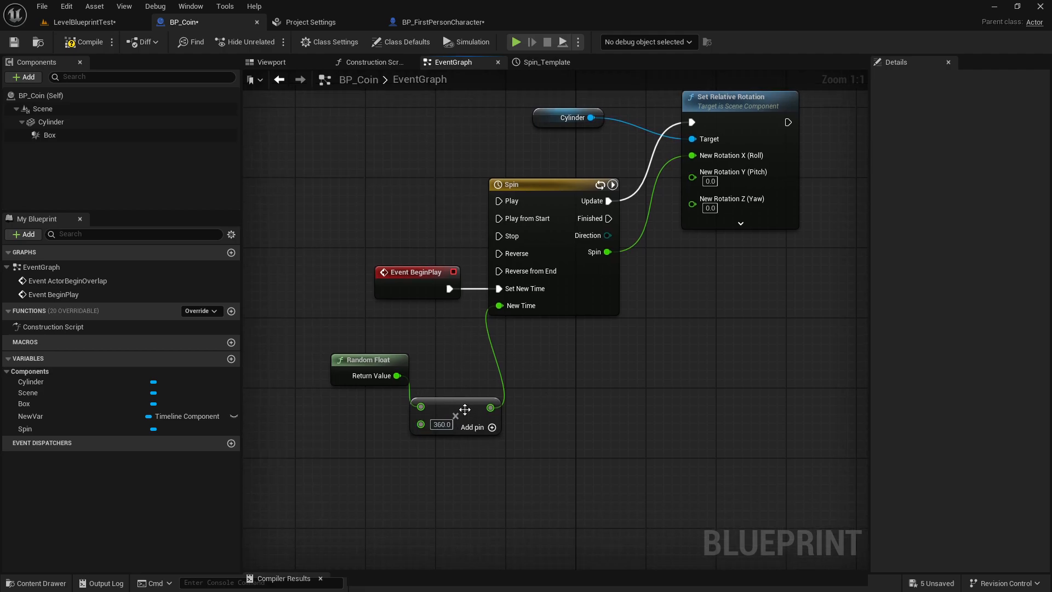
pyautogui.moveTo(593, 420); pyautogui.dragTo(622, 367, button='right')
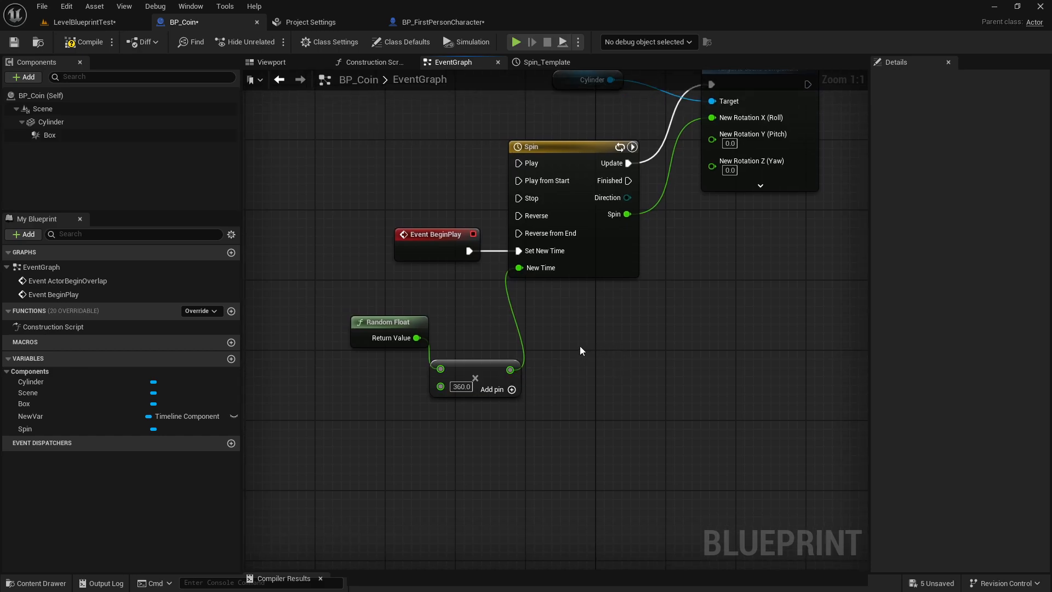
pyautogui.click(465, 387)
pyautogui.write('5')
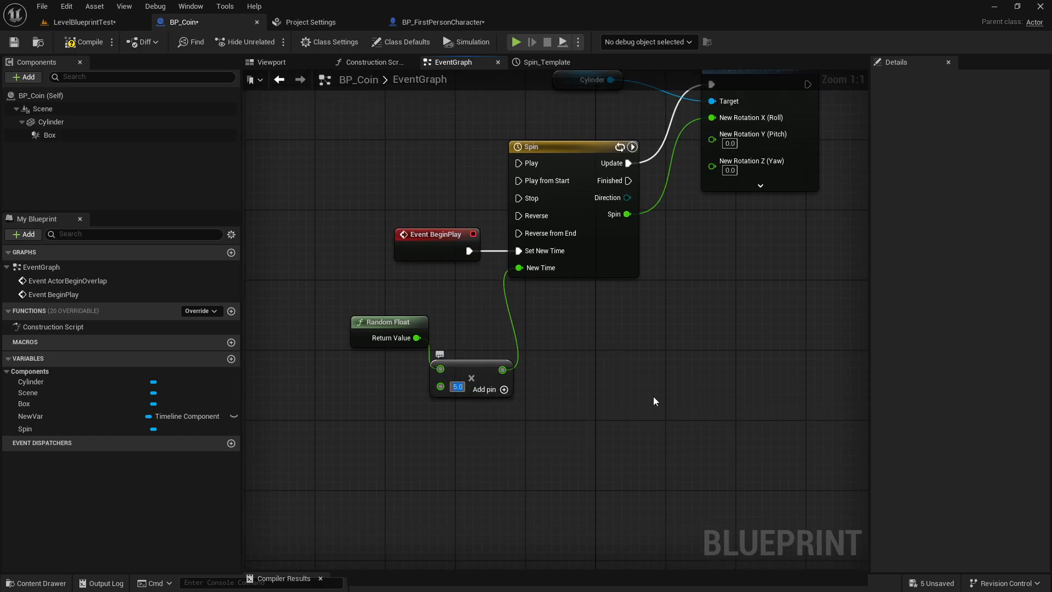
pyautogui.press('Return')
pyautogui.click(627, 271)
pyautogui.doubleClick(627, 271)
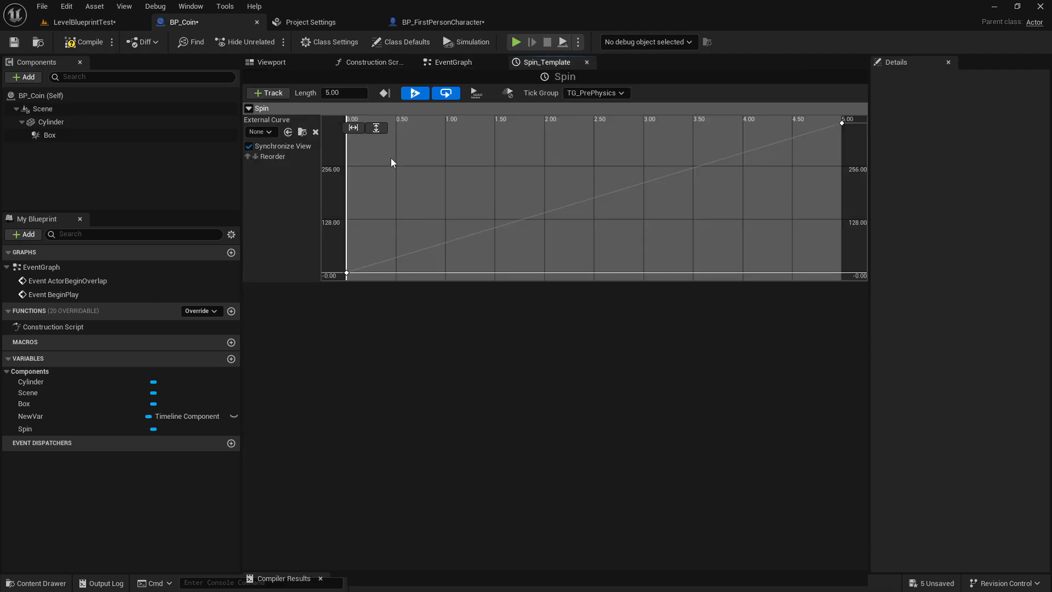
pyautogui.click(447, 63)
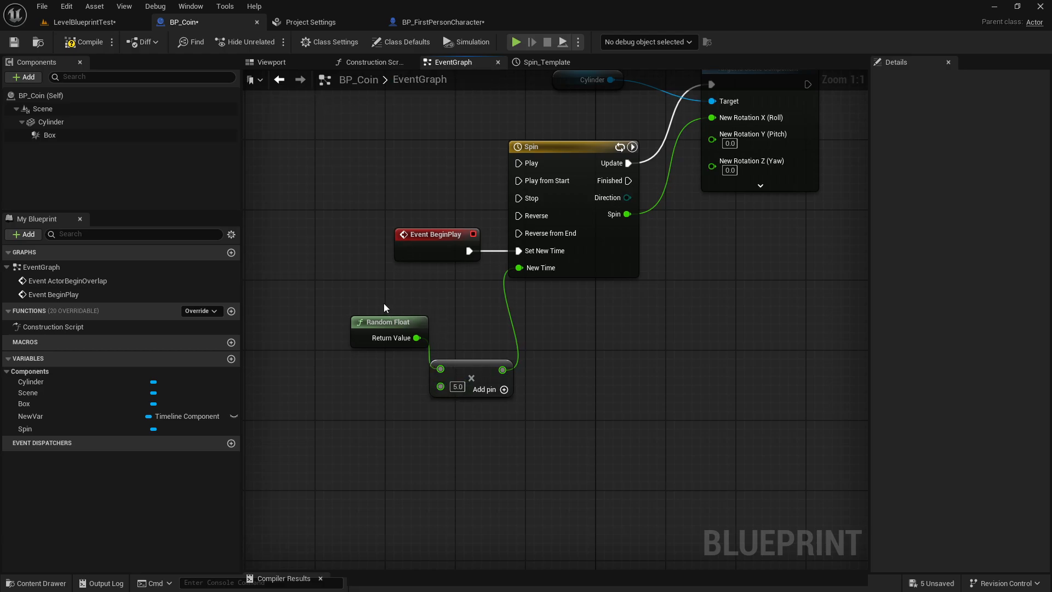
# Step: Move the Random Float and Multiply nodes up beneath Event BeginPlay, side by side and level with the timeline's New Time input
pyautogui.moveTo(397, 337); pyautogui.dragTo(379, 363)
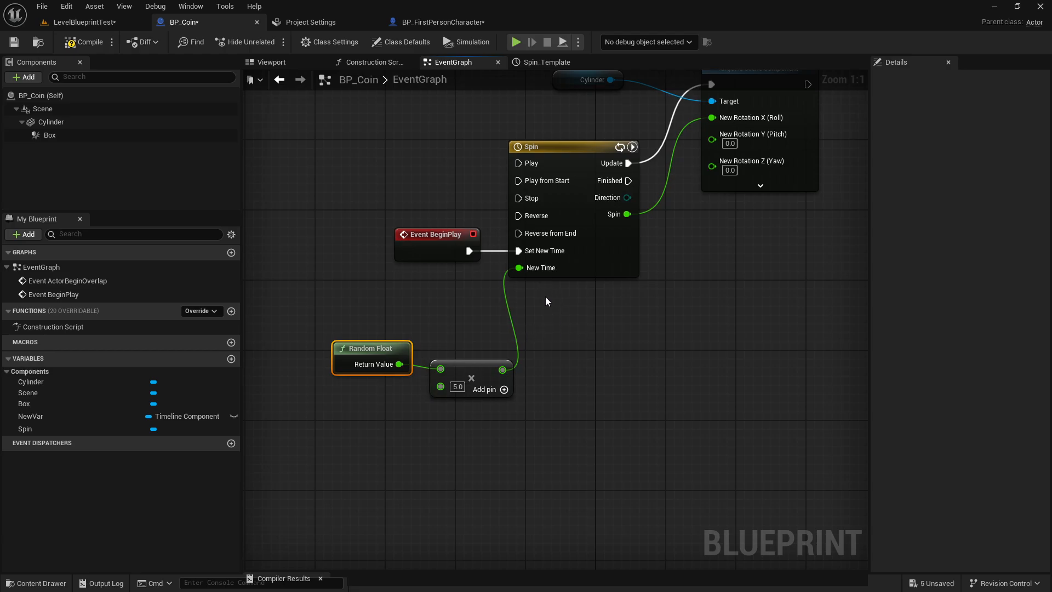
pyautogui.moveTo(377, 312); pyautogui.dragTo(591, 433)
pyautogui.moveTo(441, 369); pyautogui.dragTo(487, 388)
pyautogui.moveTo(476, 363); pyautogui.dragTo(430, 282)
pyautogui.click(559, 338)
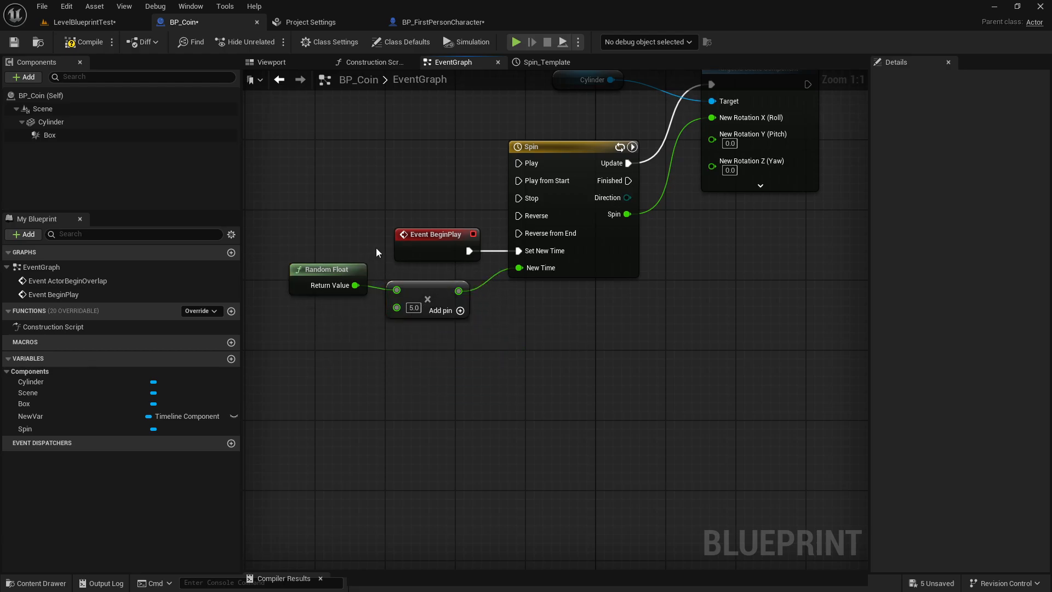
# Step: Compile BP_Coin and play the level ejected from the player to examine how the coins' rotations differ
pyautogui.click(71, 48)
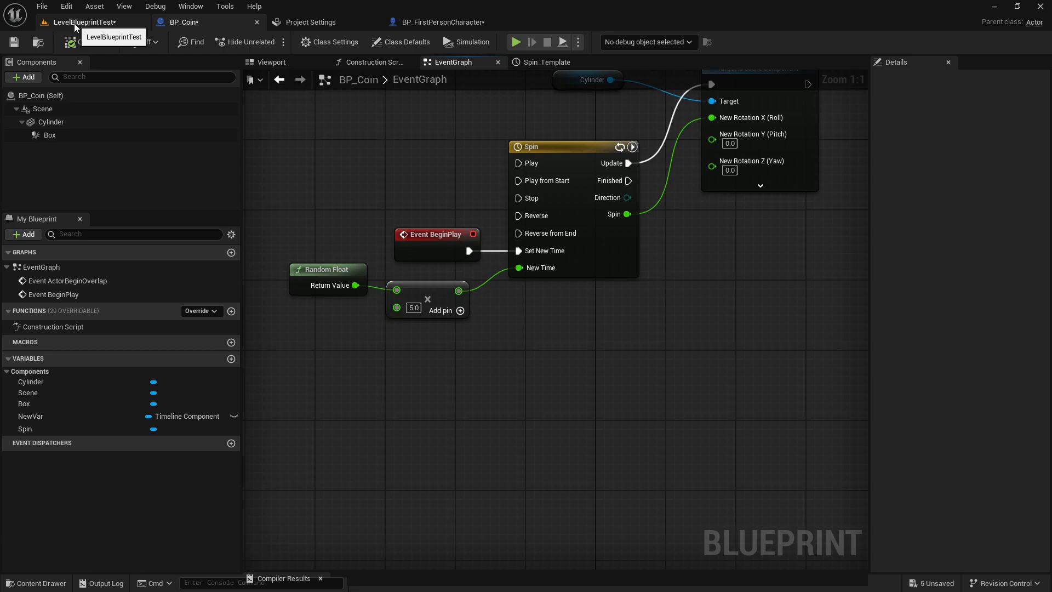
pyautogui.click(75, 24)
pyautogui.click(272, 42)
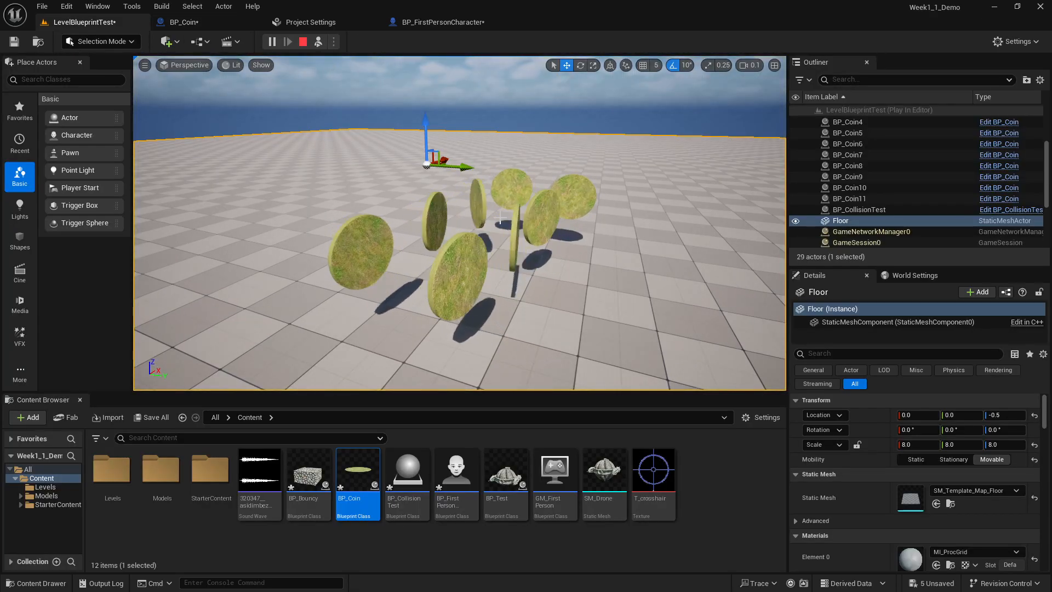
pyautogui.moveTo(500, 217); pyautogui.dragTo(510, 208, button='right')
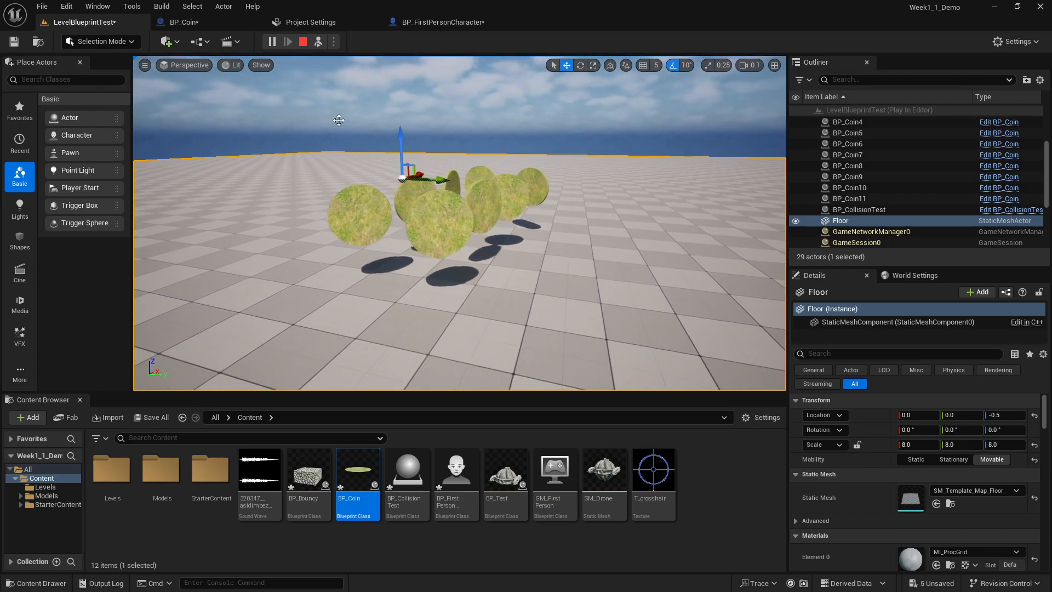
# Step: Possess the player character, walk through the coins to collect them, and stop the play session
pyautogui.click(318, 41)
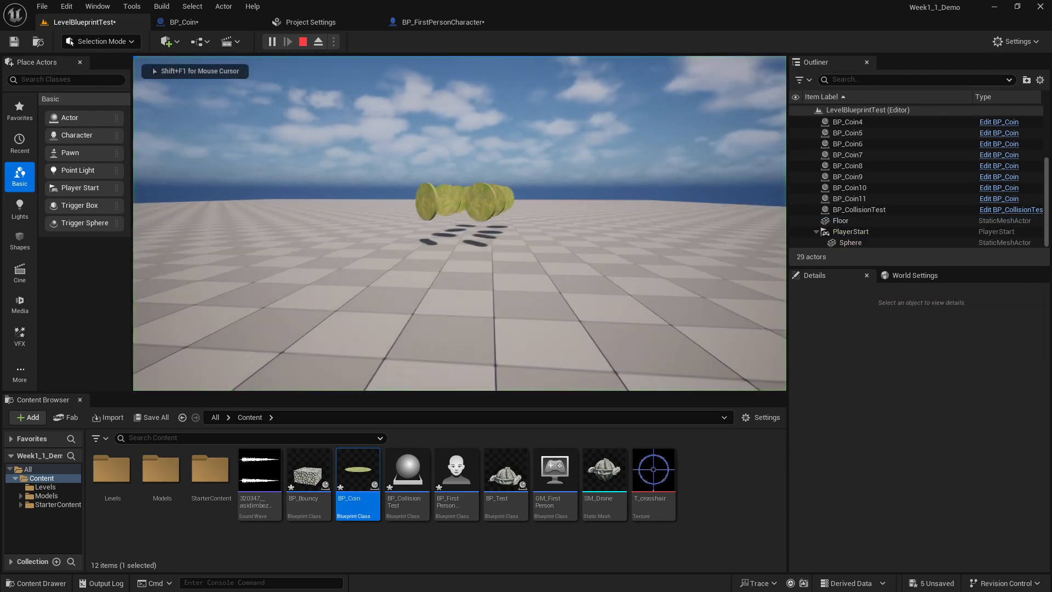
pyautogui.press('w')
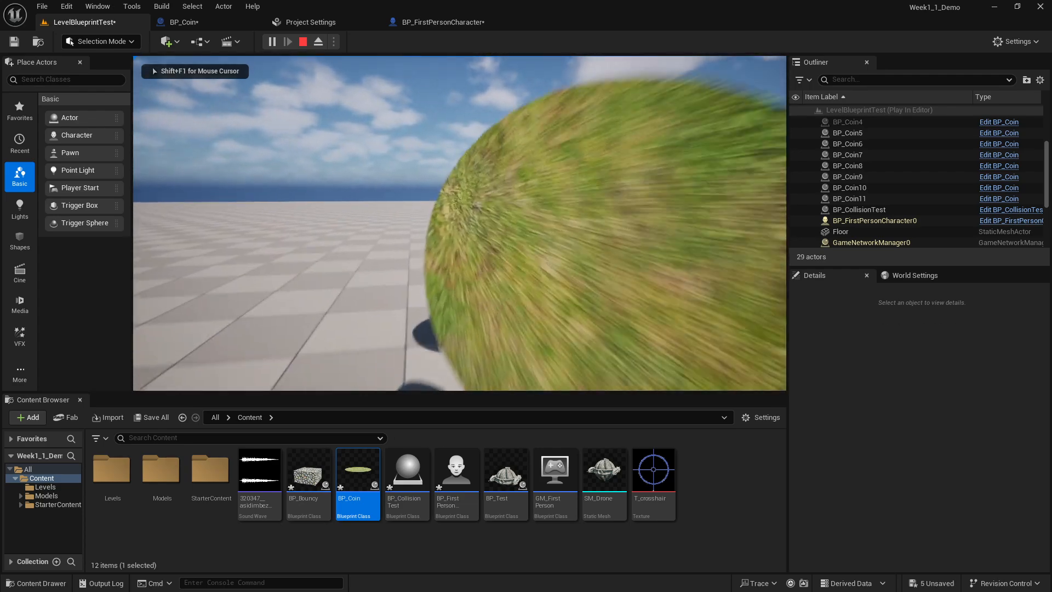
pyautogui.press('w')
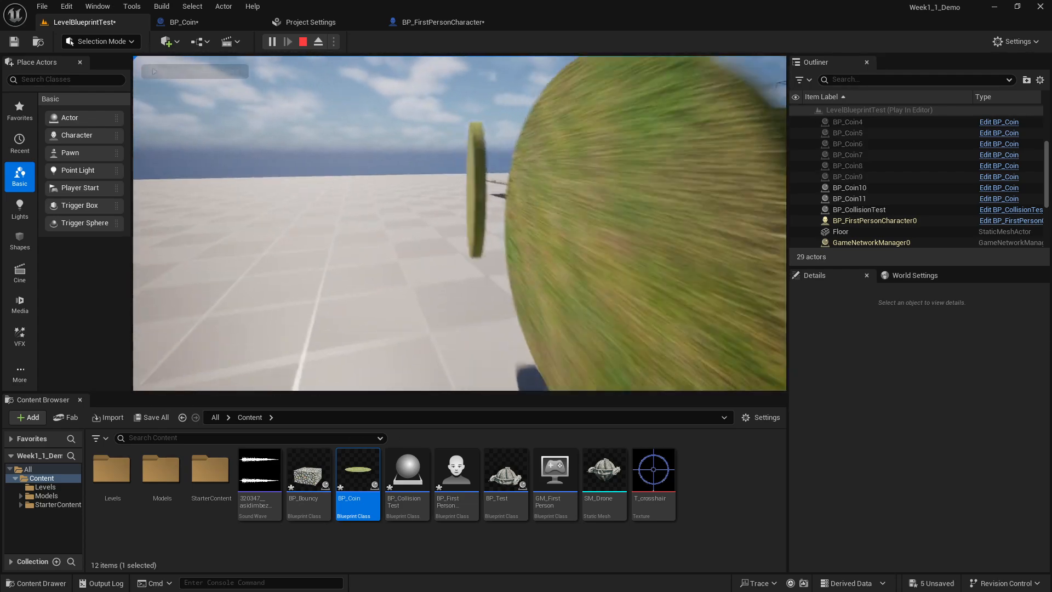
pyautogui.press('w')
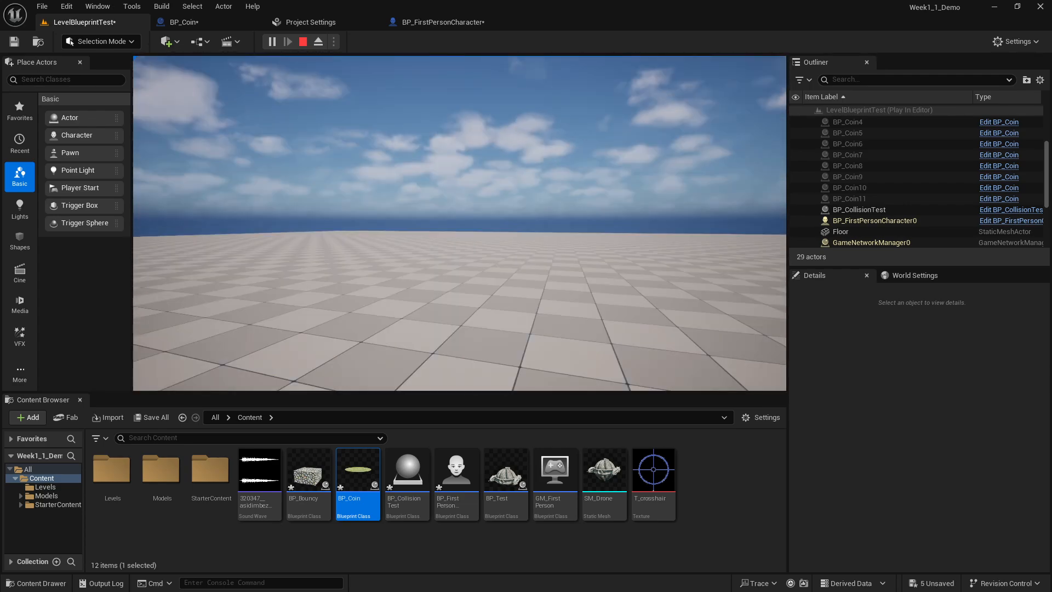
pyautogui.press('Escape')
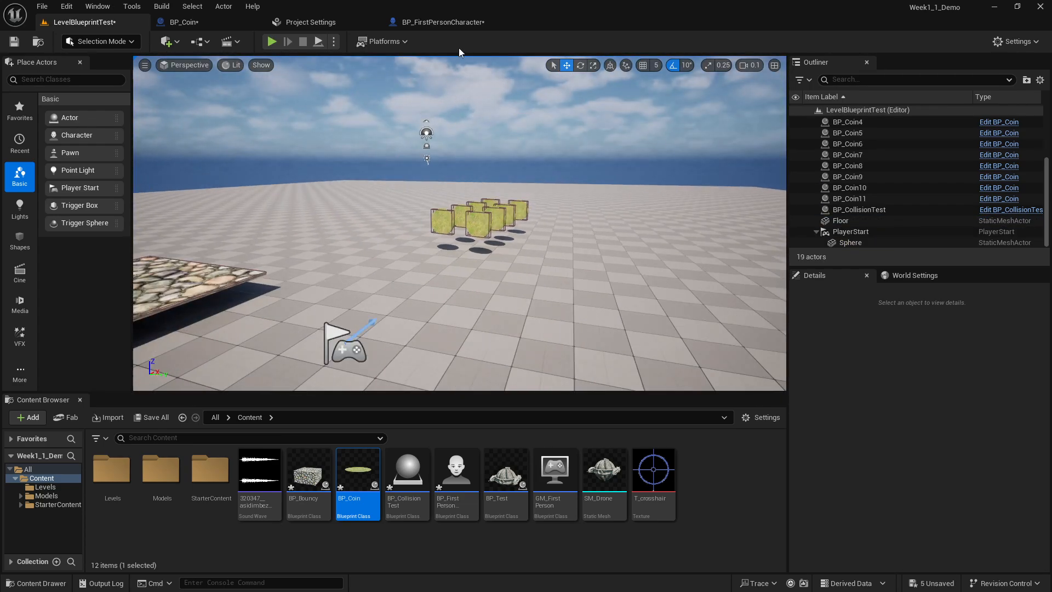
# Step: Review BP_Coin's complete spin node network in the event graph, and return to the LevelBlueprintTest level
pyautogui.click(443, 22)
pyautogui.click(184, 22)
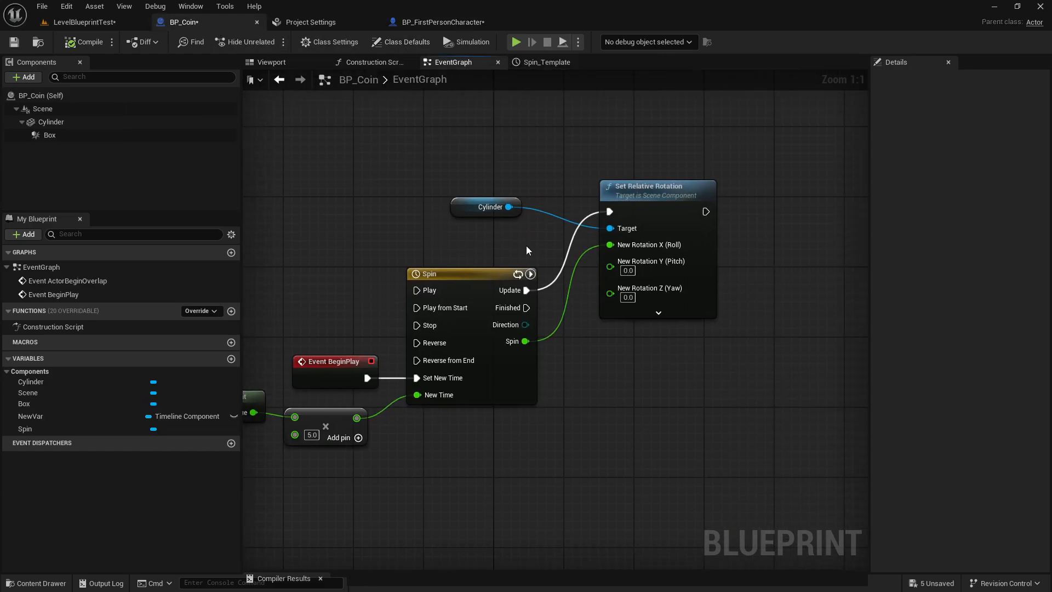
pyautogui.scroll(-3, 526, 247)
pyautogui.moveTo(526, 246); pyautogui.dragTo(585, 213, button='right')
pyautogui.moveTo(358, 145); pyautogui.dragTo(702, 370)
pyautogui.click(703, 369)
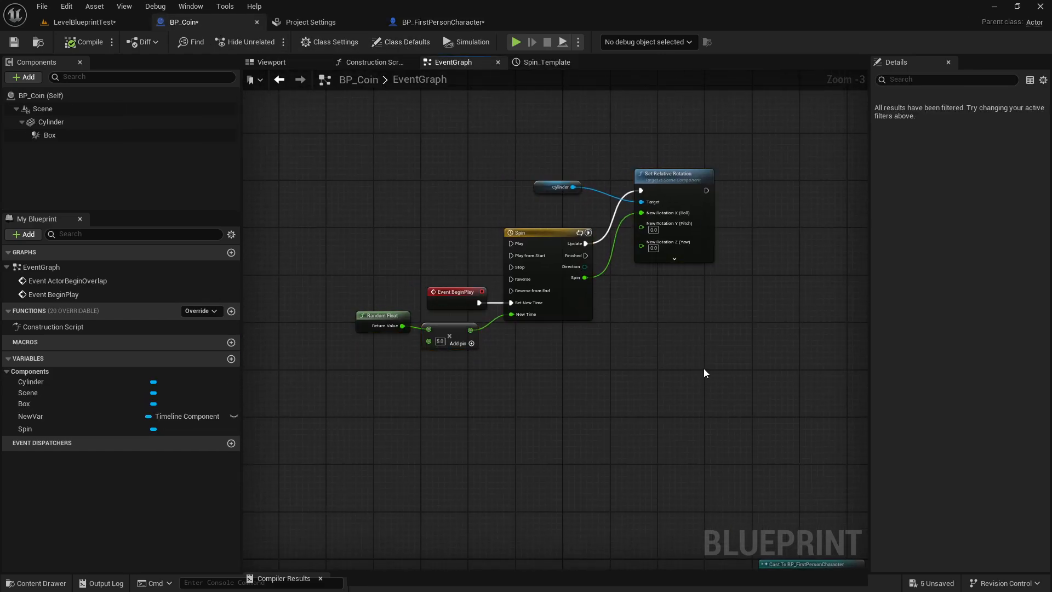
pyautogui.click(62, 24)
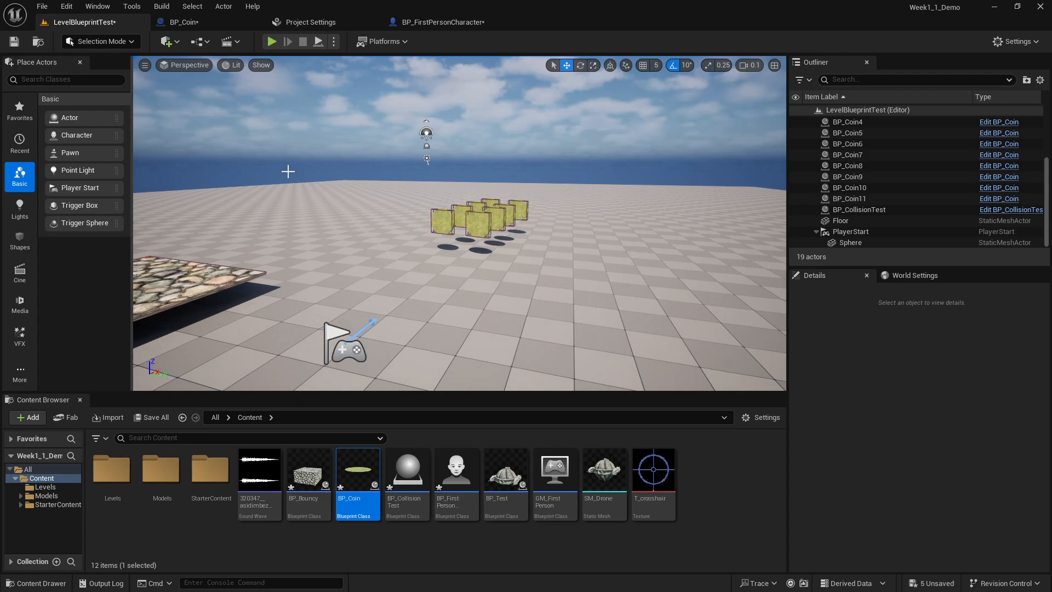